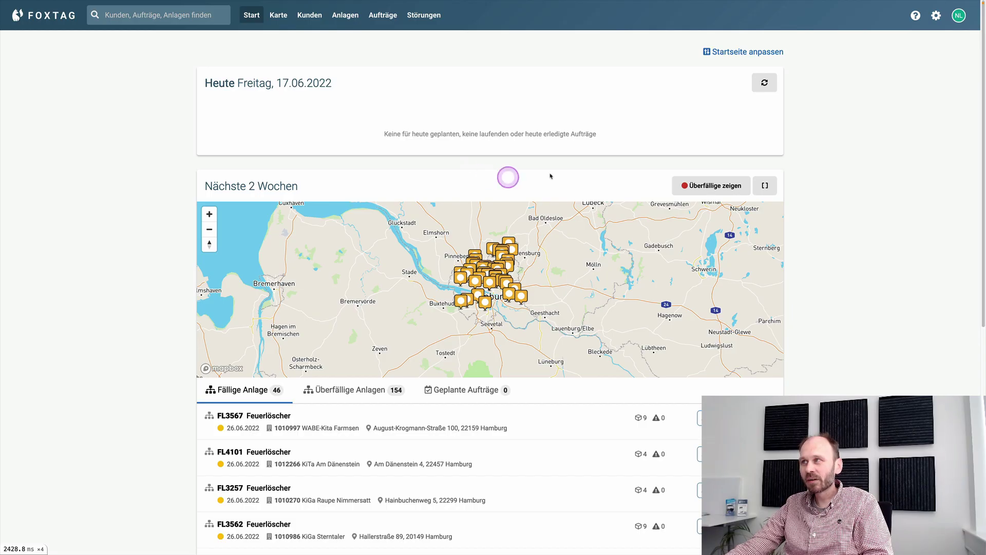
Step: Open the "Berichte und Logo" page in the administration settings
left_click(938, 18)
left_click(886, 99)
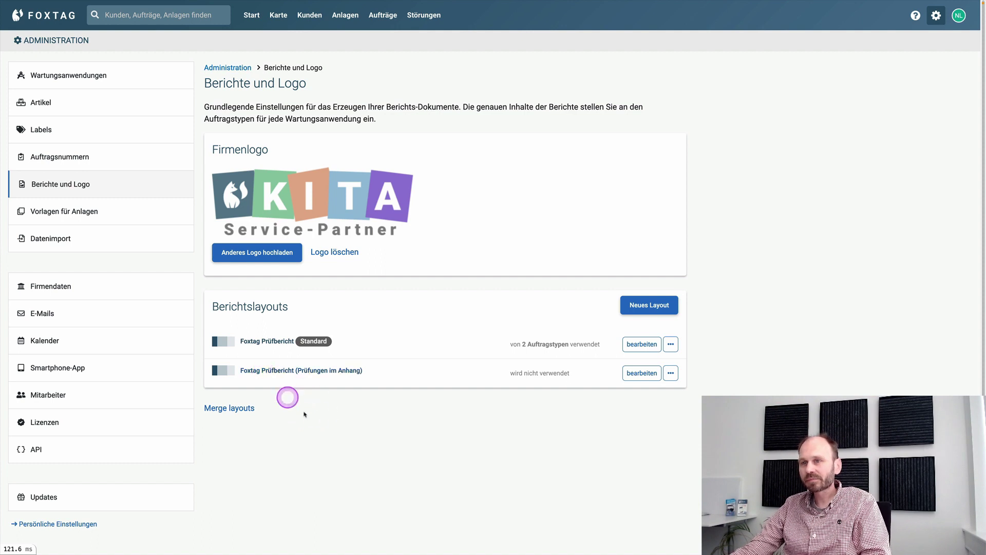
left_click(399, 394)
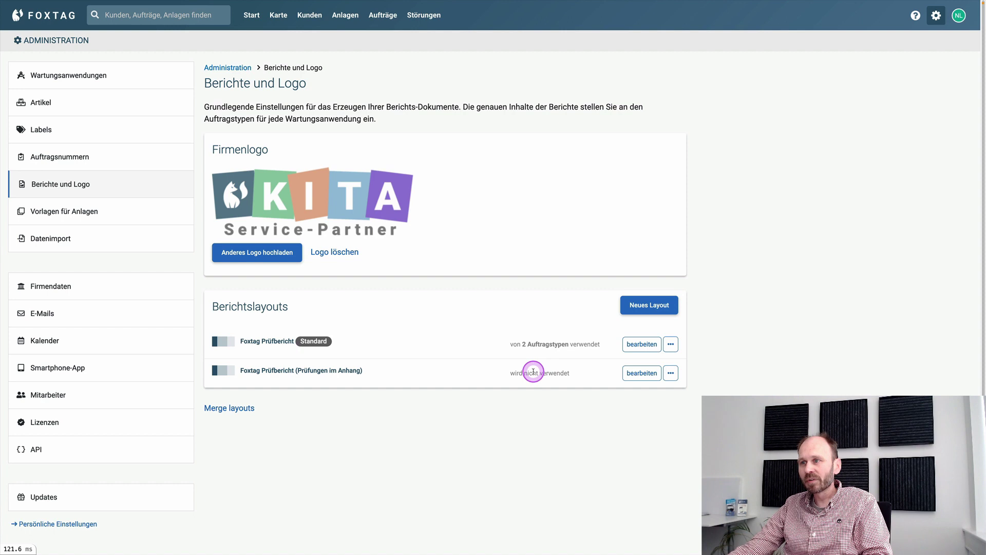
Step: Check which order types use the standard "Foxtag Prüfbericht" layout, closing the overview when finished
left_click(544, 347)
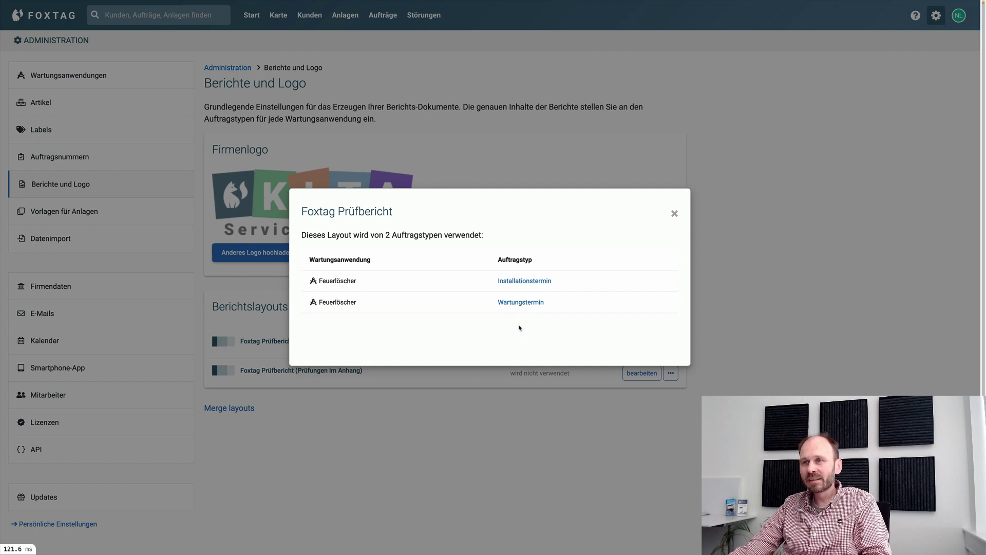
left_click(472, 410)
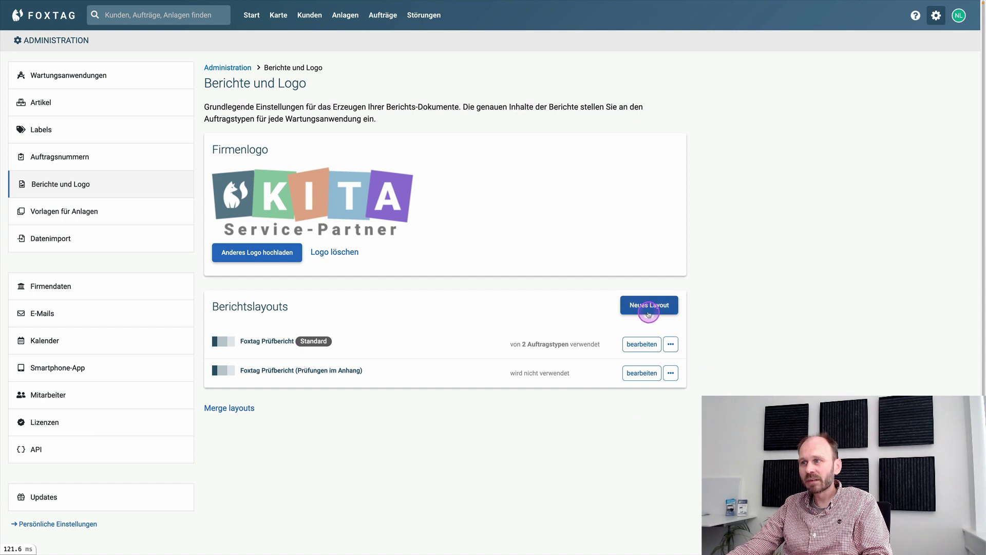
Step: Duplicate the standard "Foxtag Prüfbericht" report layout
left_click(670, 344)
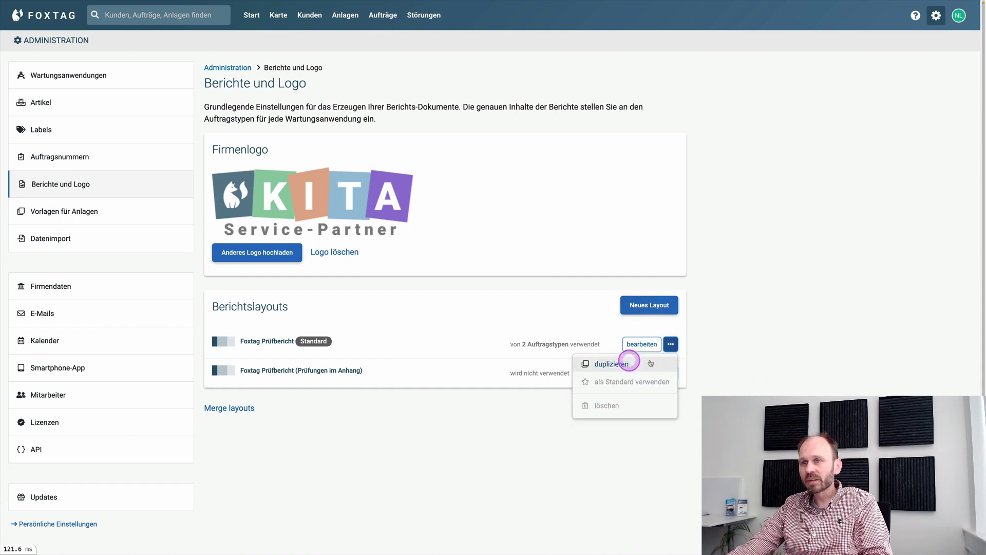
left_click(601, 364)
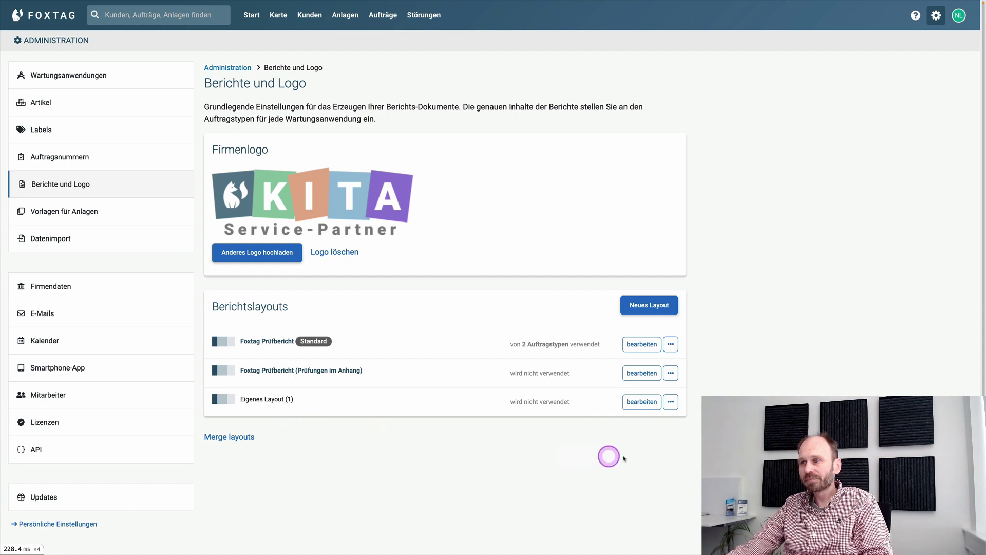
Step: Open the new custom layout for editing and rename it to "Testlayout"
left_click(642, 402)
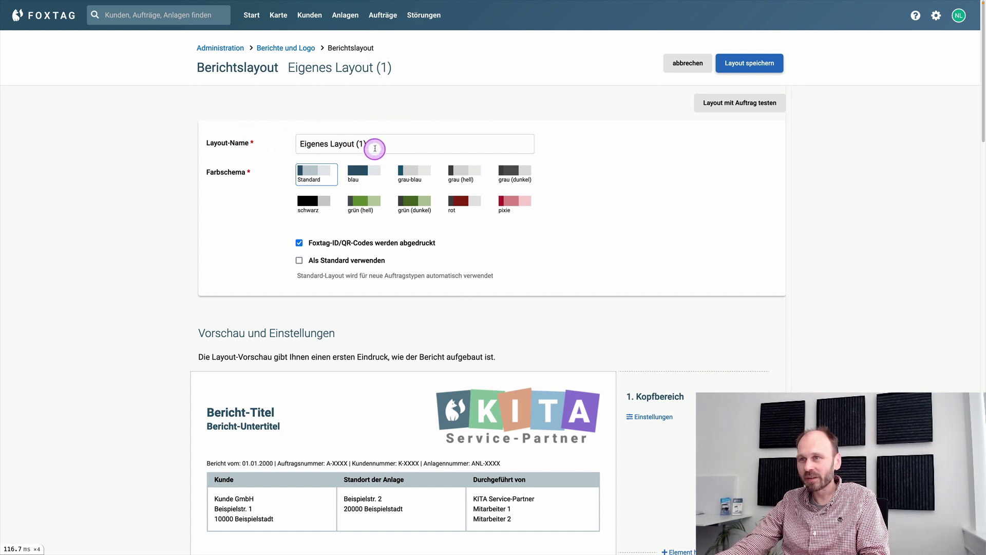
left_click_drag(375, 149, 302, 135)
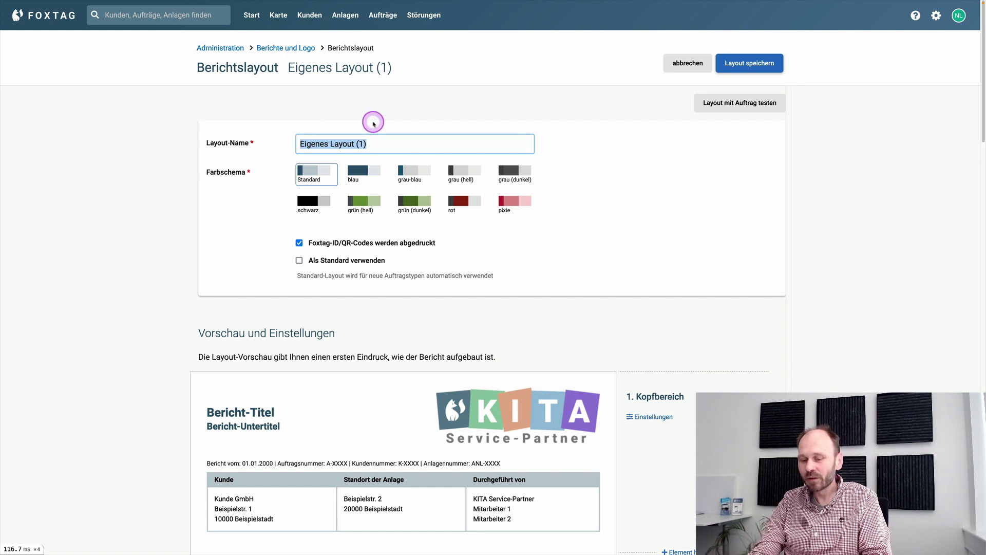
type("Testlayout")
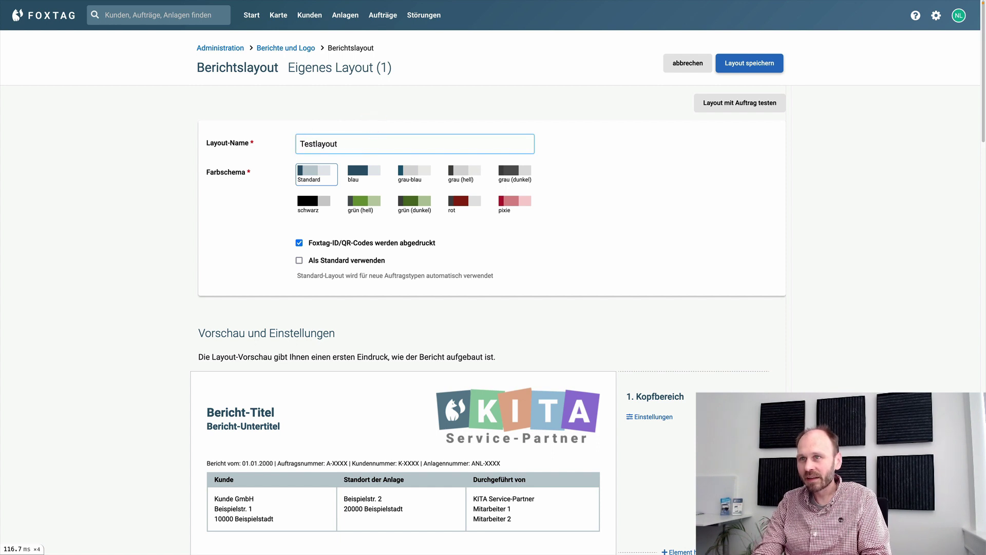
left_click(578, 145)
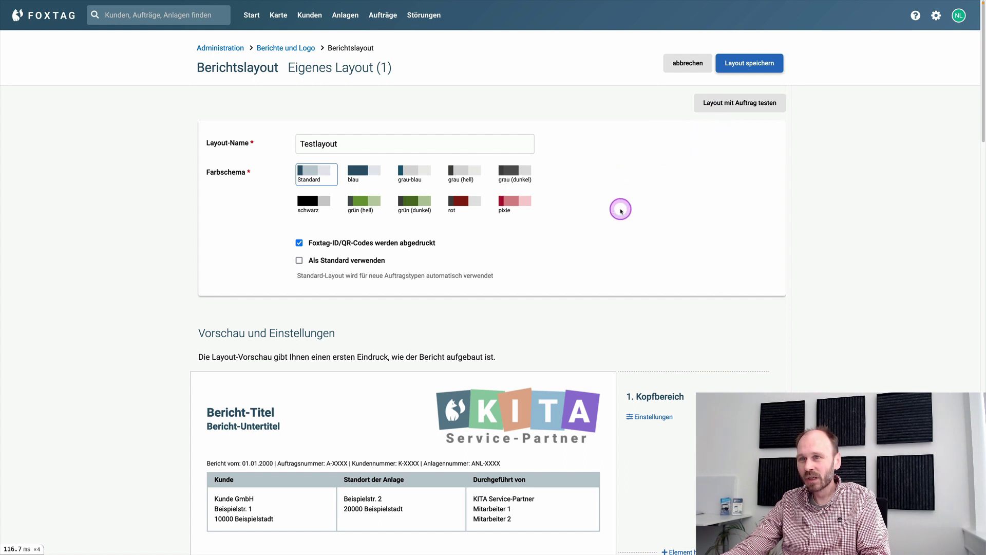
Step: Examine the layout preview and its configurable sections, from the Kopfbereich through checklists, articles, test results, signatures and photos to the Fußzeile
scroll(614, 212, "down", 1)
scroll(614, 212, "down", 5)
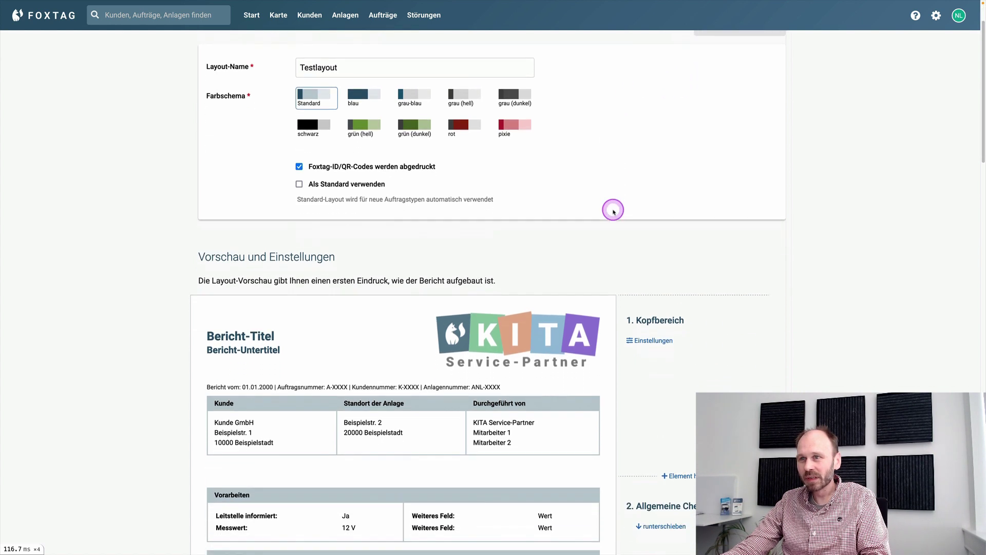
left_click(617, 194)
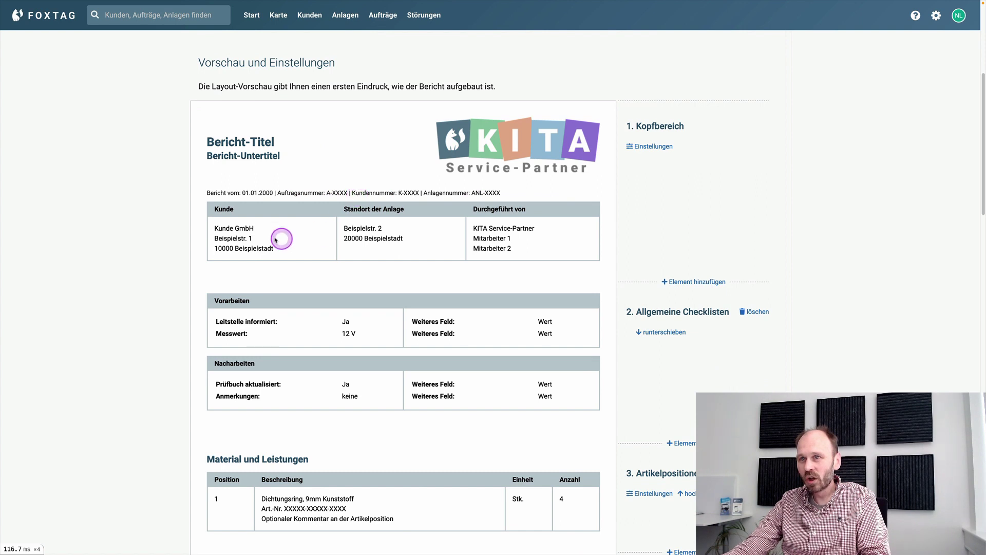
scroll(355, 241, "down", 1)
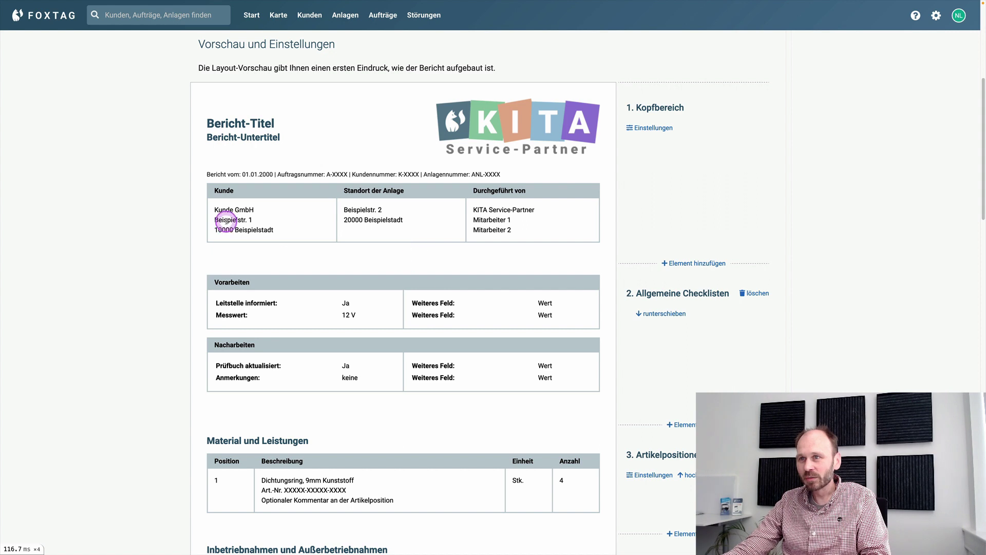
scroll(267, 234, "down", 1)
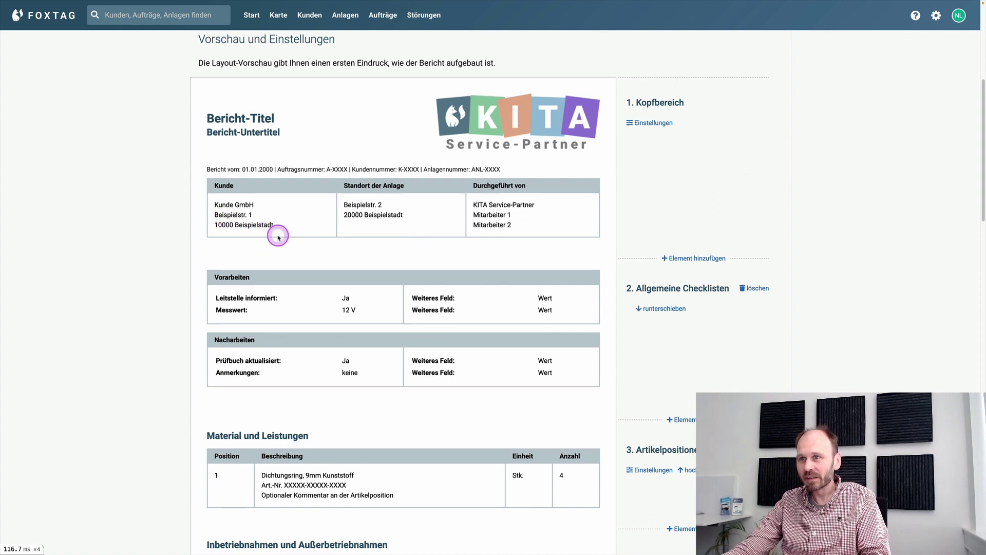
scroll(296, 248, "down", 3)
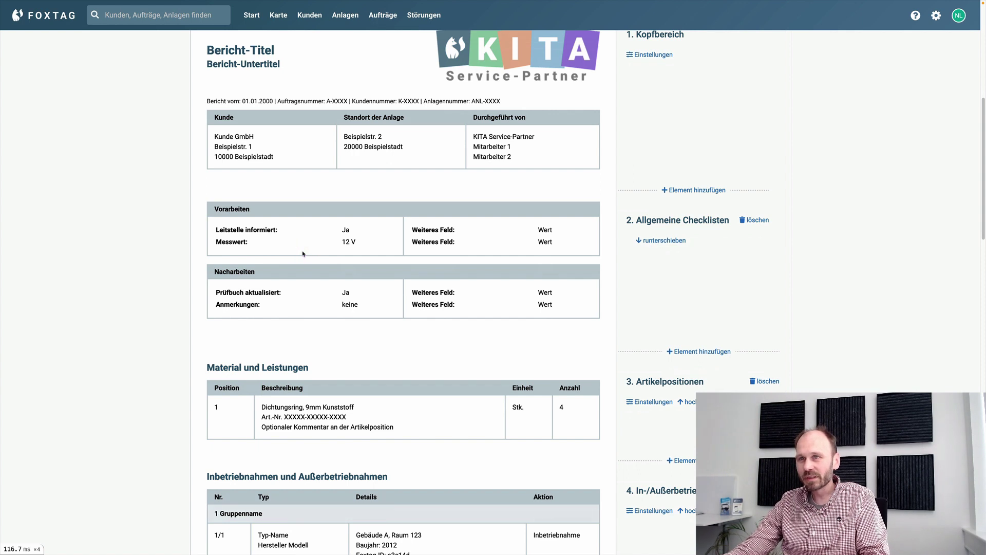
scroll(303, 253, "up", 1)
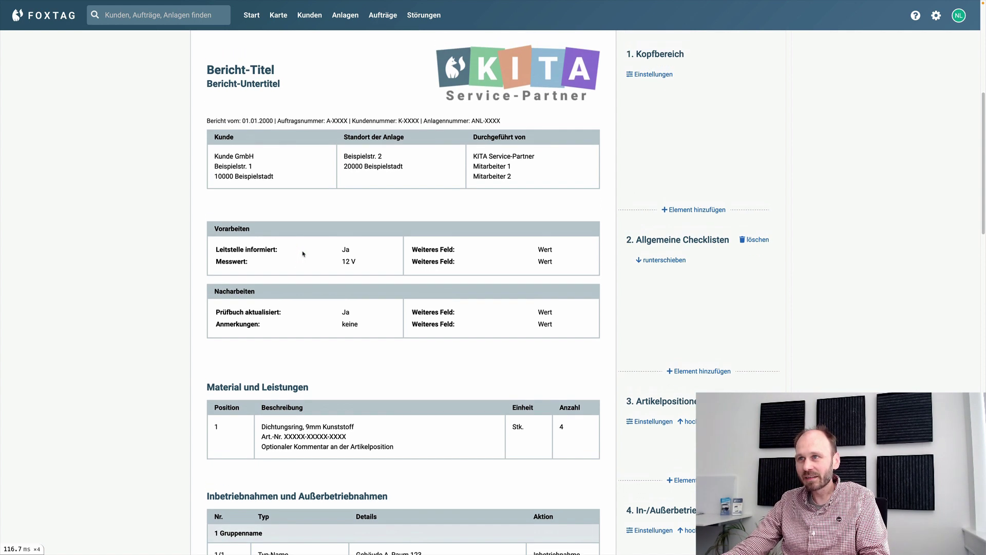
scroll(303, 253, "up", 1)
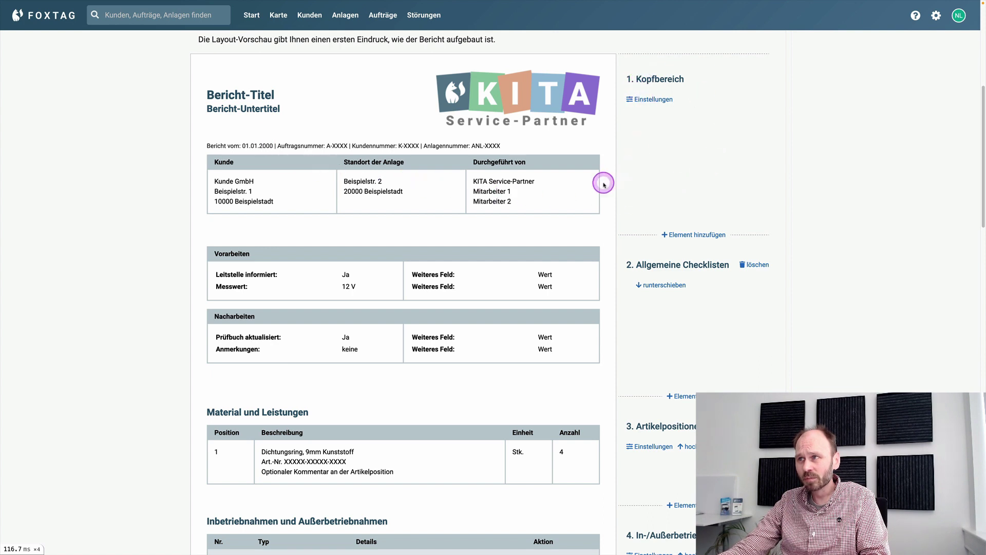
scroll(648, 184, "down", 3)
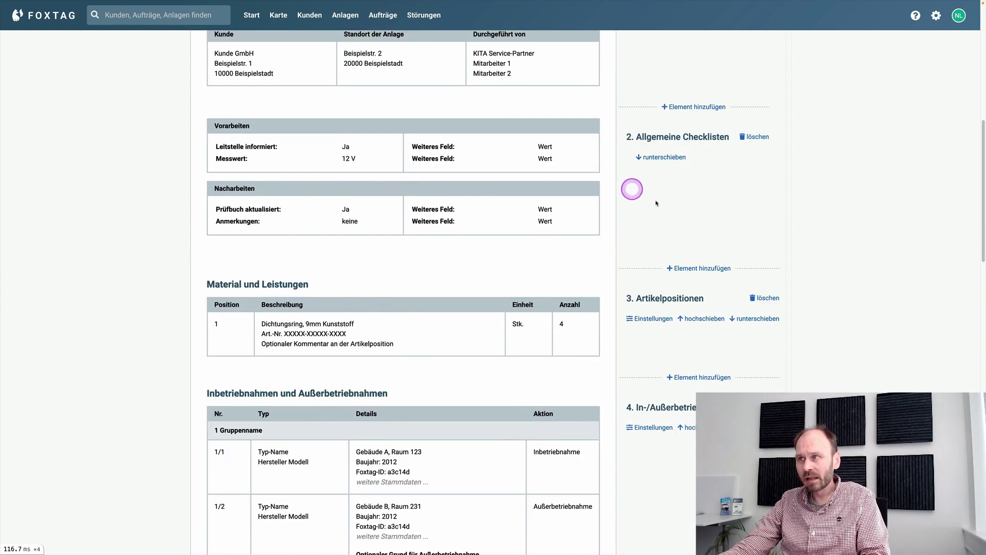
scroll(641, 222, "down", 2)
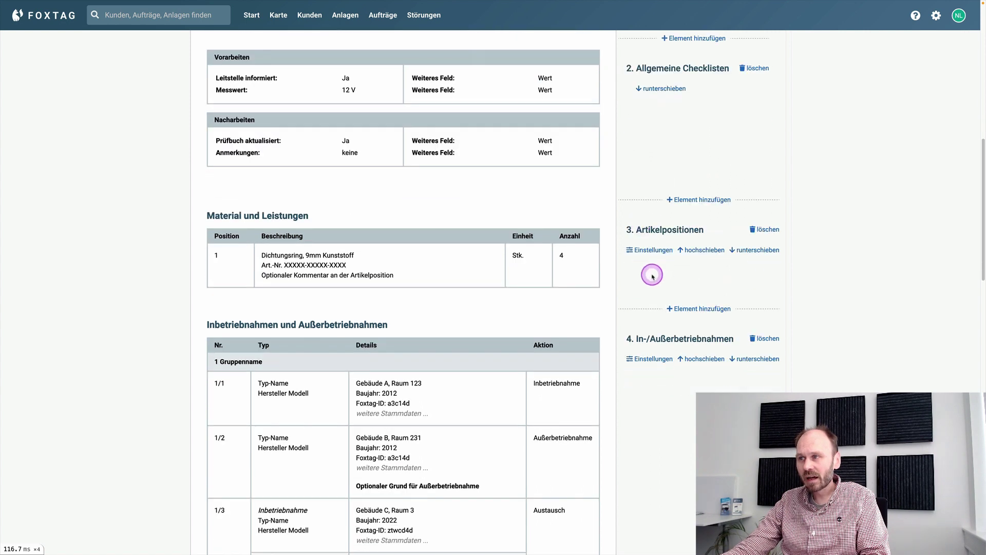
scroll(652, 277, "down", 5)
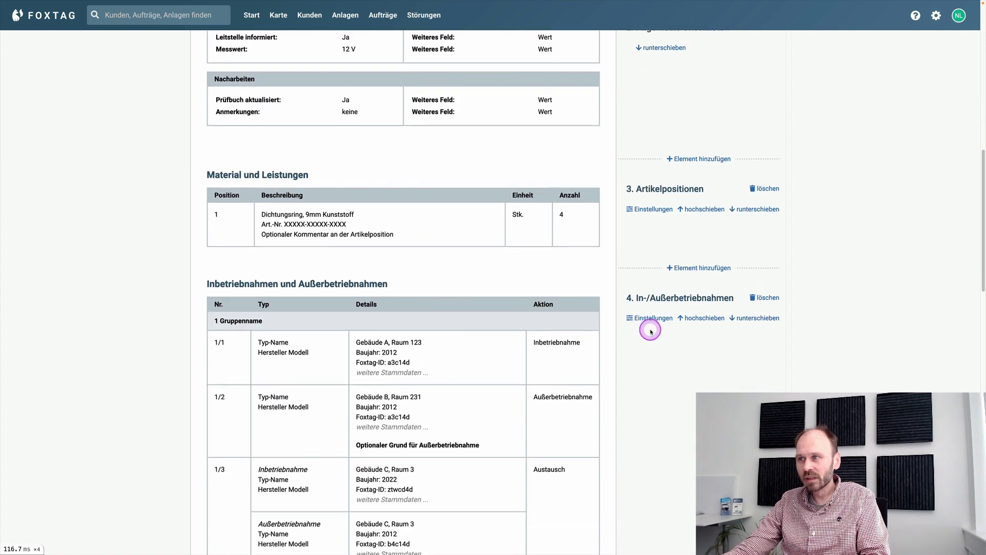
scroll(665, 236, "down", 8)
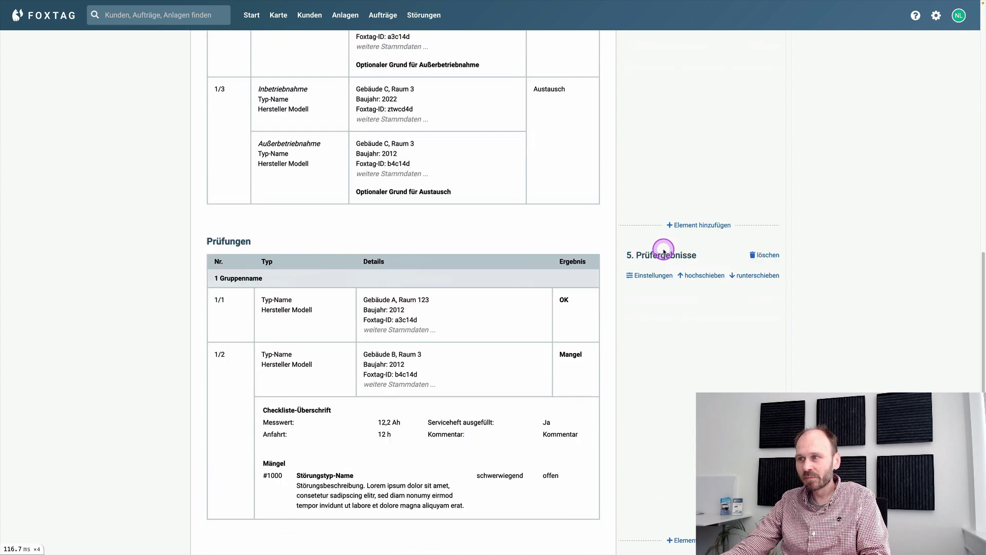
scroll(664, 291, "down", 2)
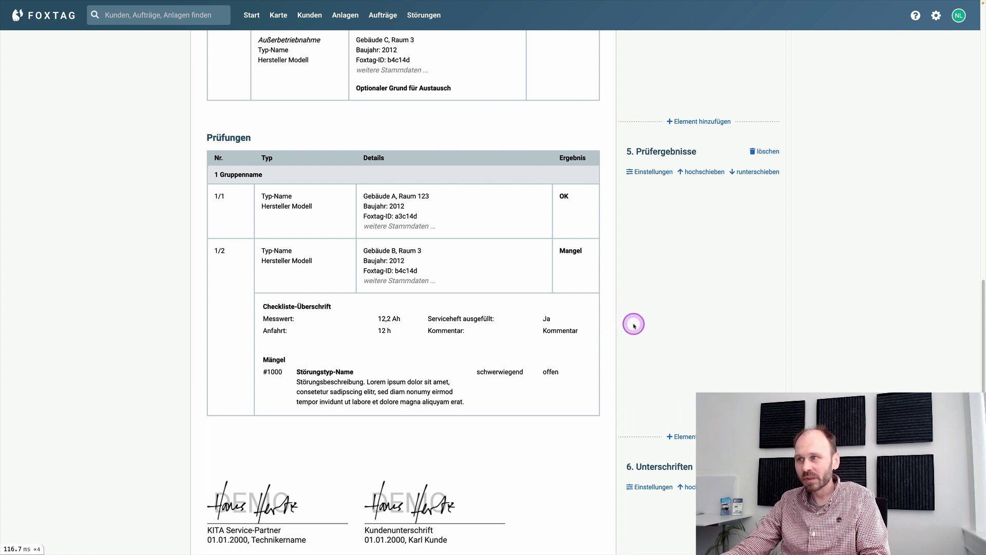
scroll(635, 325, "down", 5)
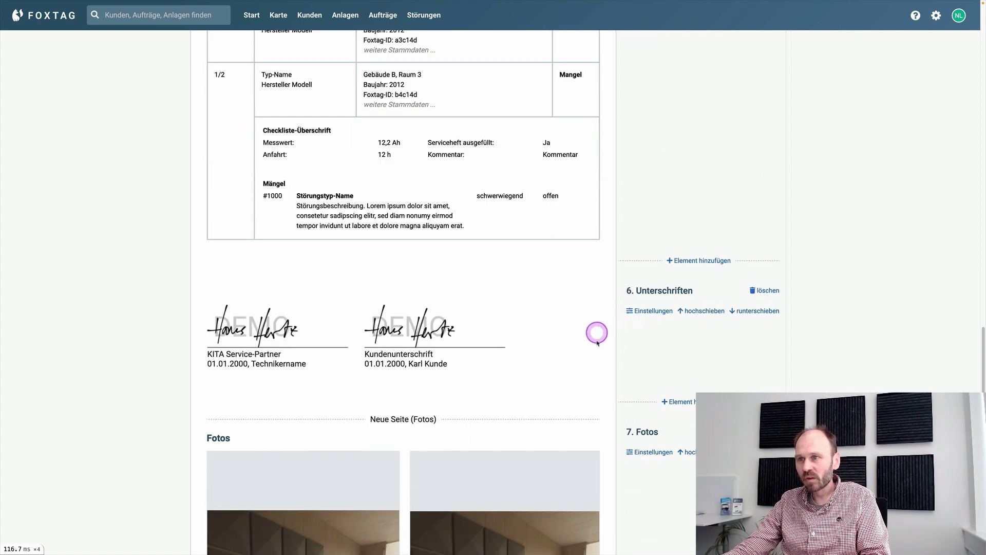
scroll(627, 355, "down", 3)
scroll(625, 364, "down", 5)
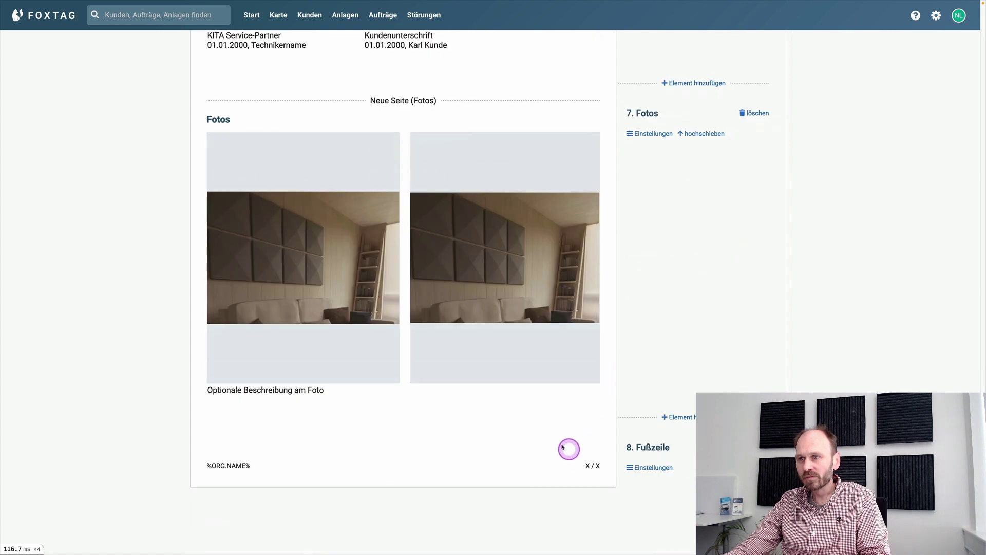
scroll(529, 367, "up", 1)
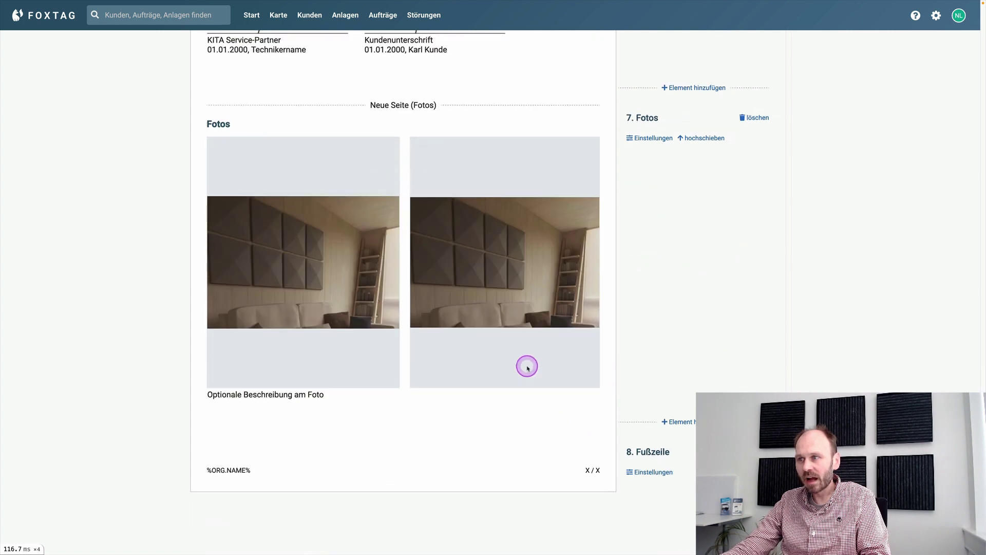
scroll(527, 368, "up", 2)
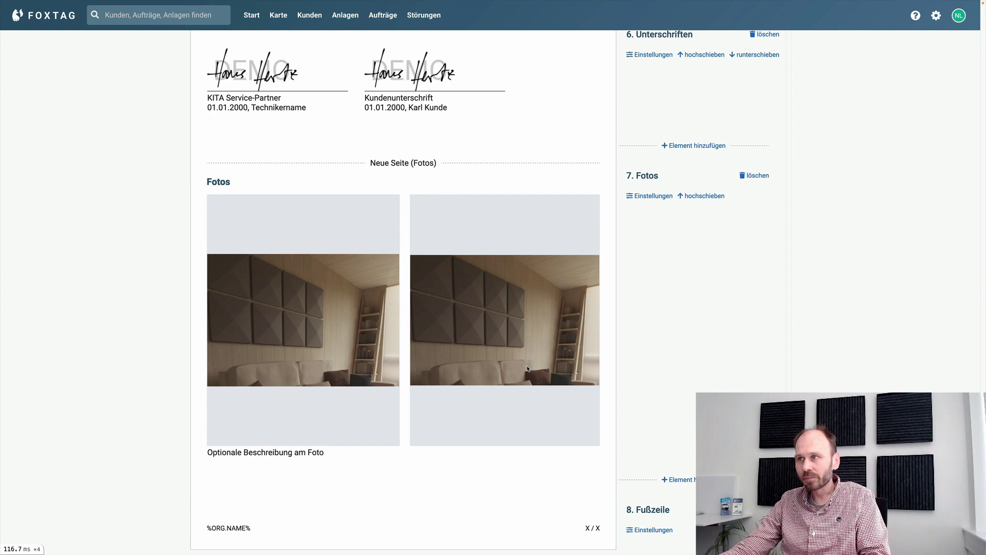
Step: Try the "grün (hell)" and "grün (dunkel)" colour schemes on the layout and check the preview
scroll(543, 245, "up", 20)
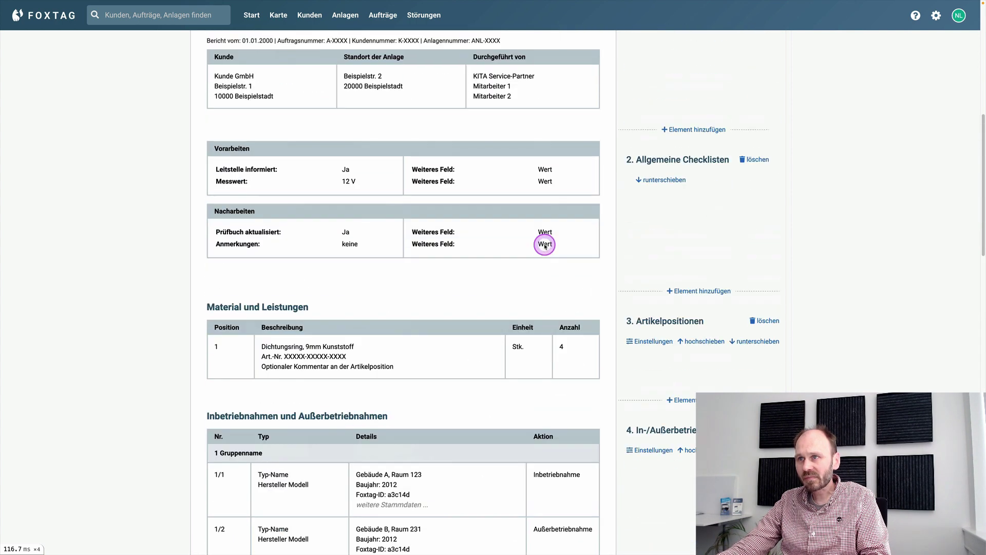
scroll(545, 246, "up", 5)
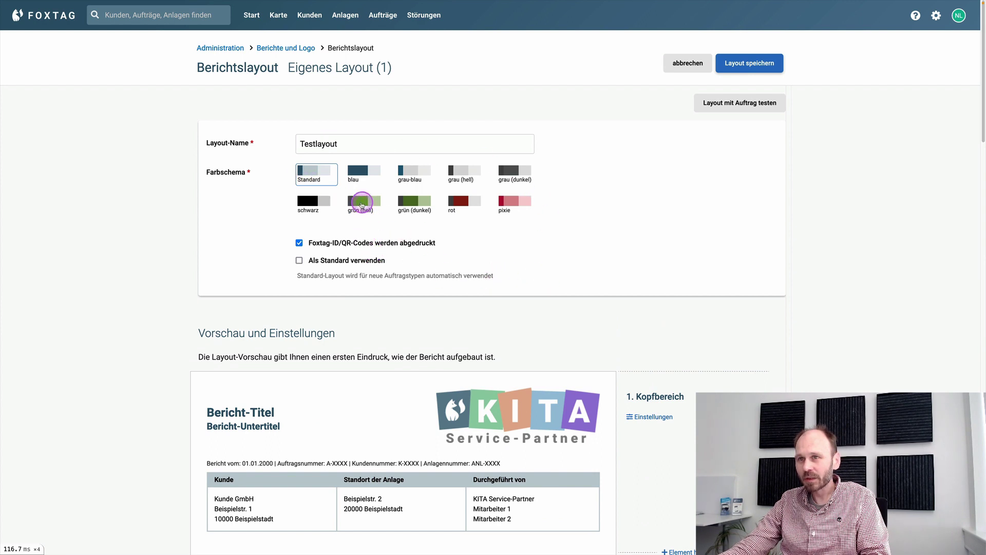
left_click(367, 204)
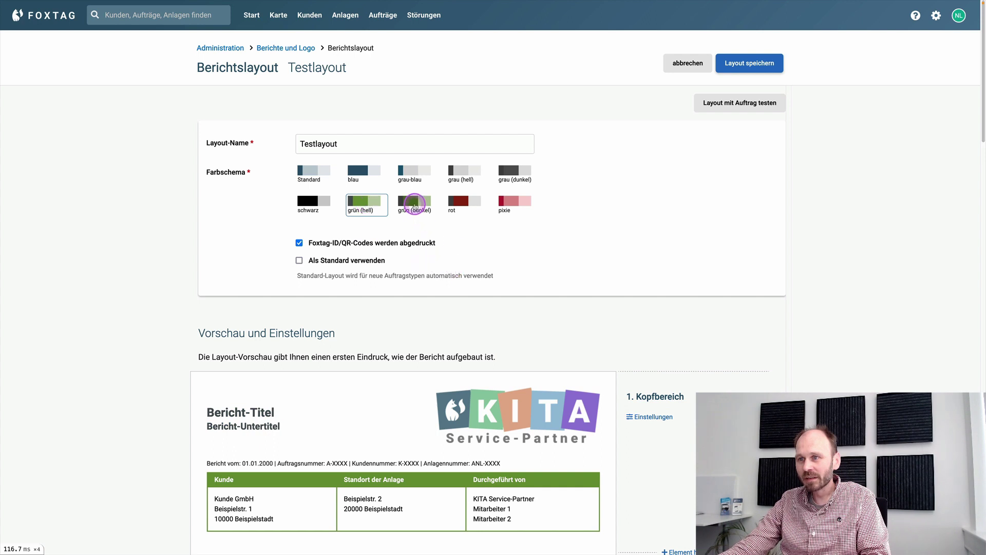
left_click(415, 204)
scroll(434, 285, "down", 5)
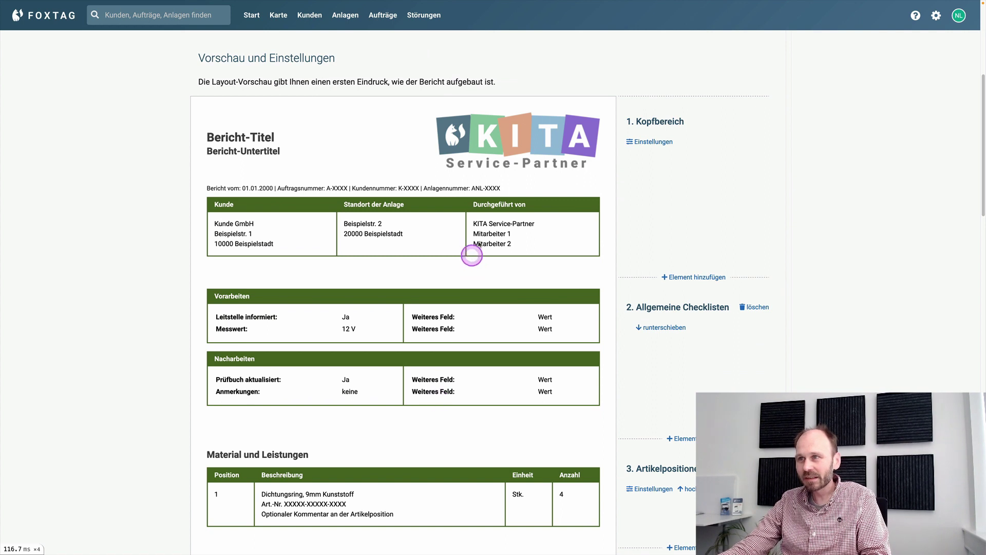
scroll(440, 390, "up", 5)
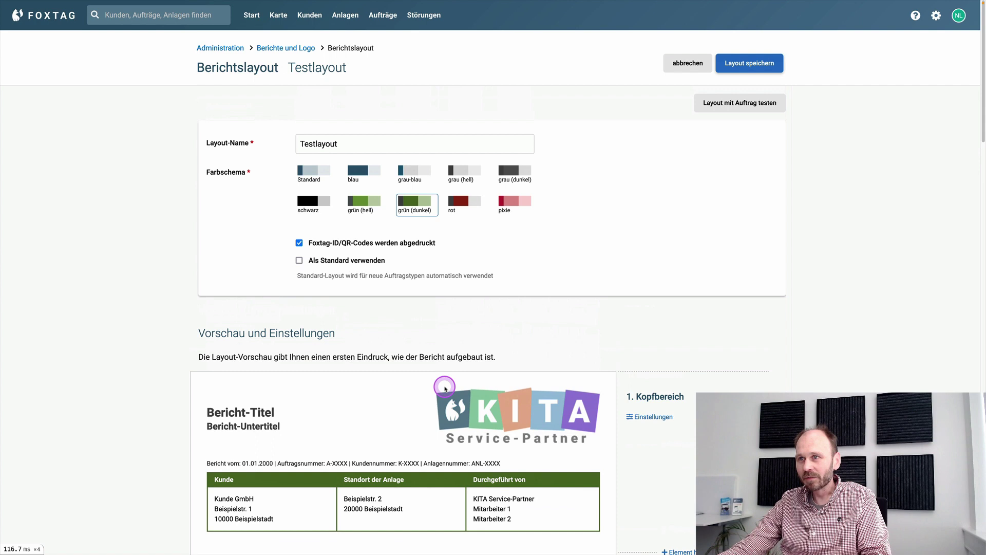
Step: Set the layout's colour scheme to "blau" and check it in the preview
left_click(361, 174)
scroll(411, 452, "down", 2)
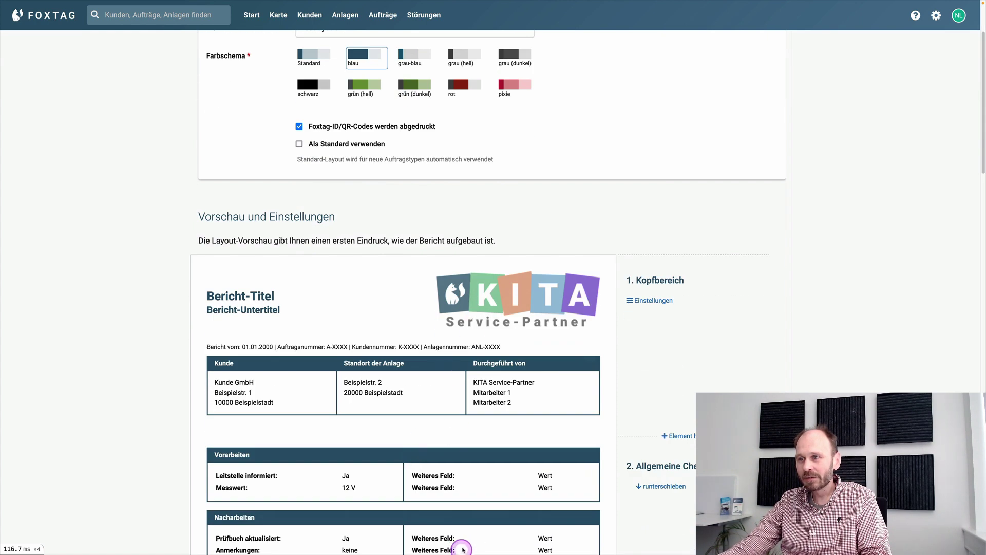
scroll(466, 340, "up", 1)
scroll(465, 340, "up", 2)
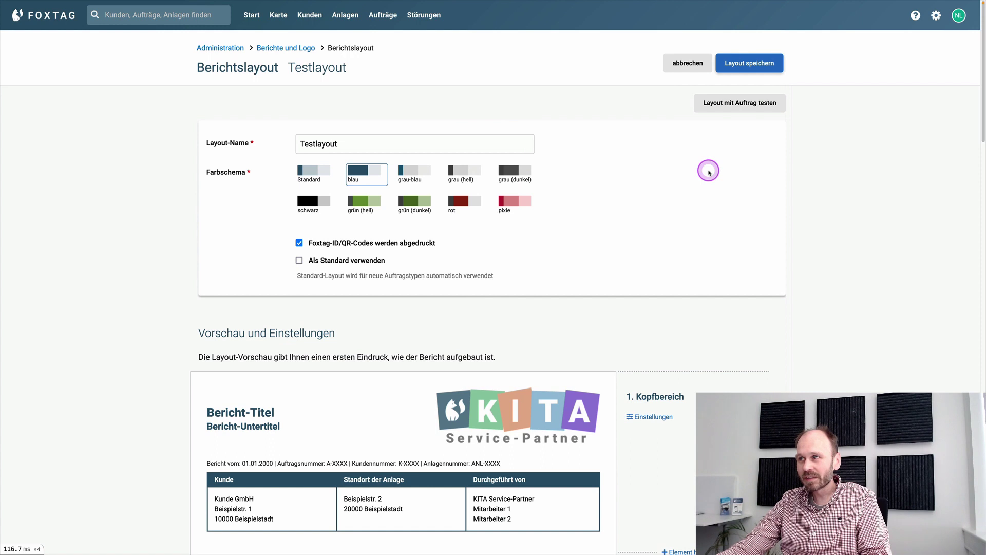
Step: Generate a test report for the layout from the Wartungstermin order dated 16.06.2022 and open it
left_click(734, 108)
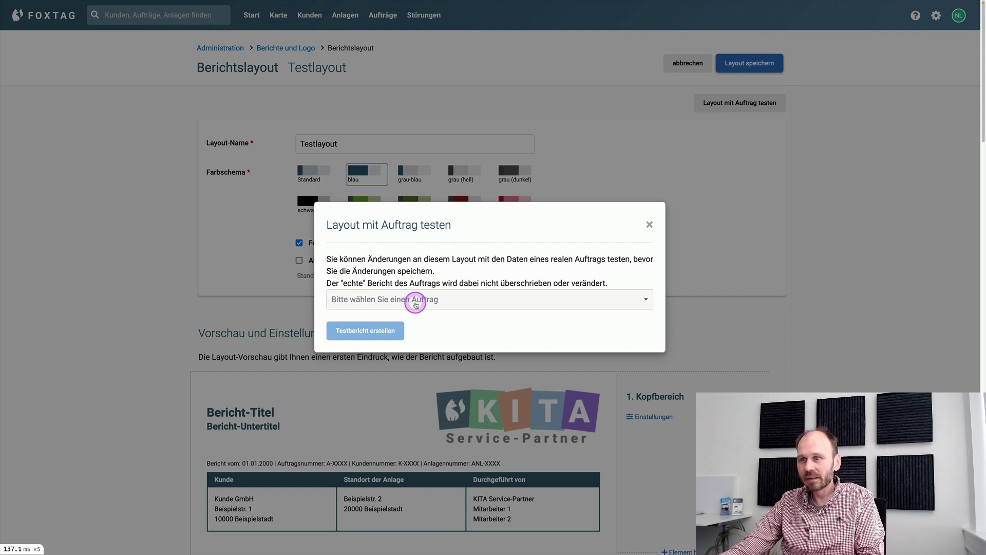
left_click(416, 303)
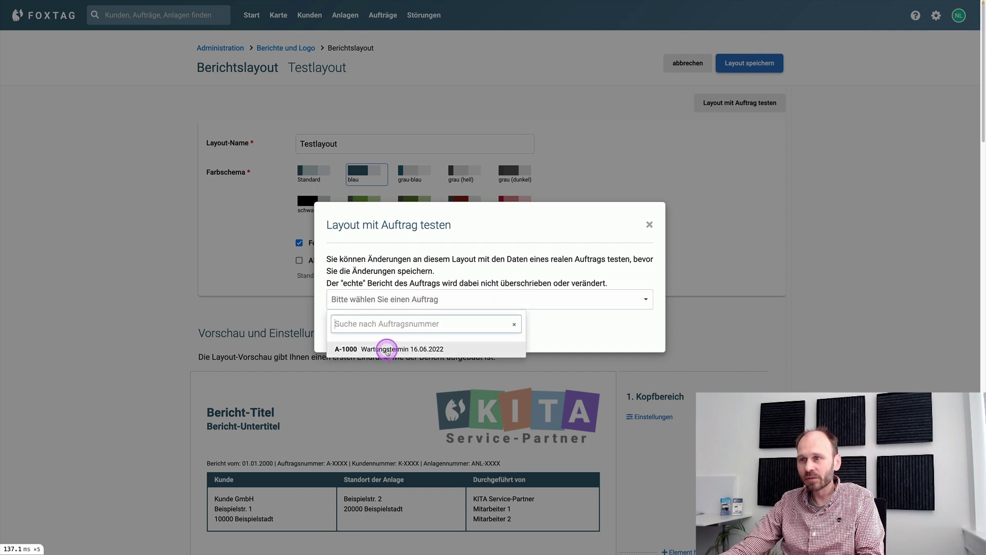
left_click(388, 349)
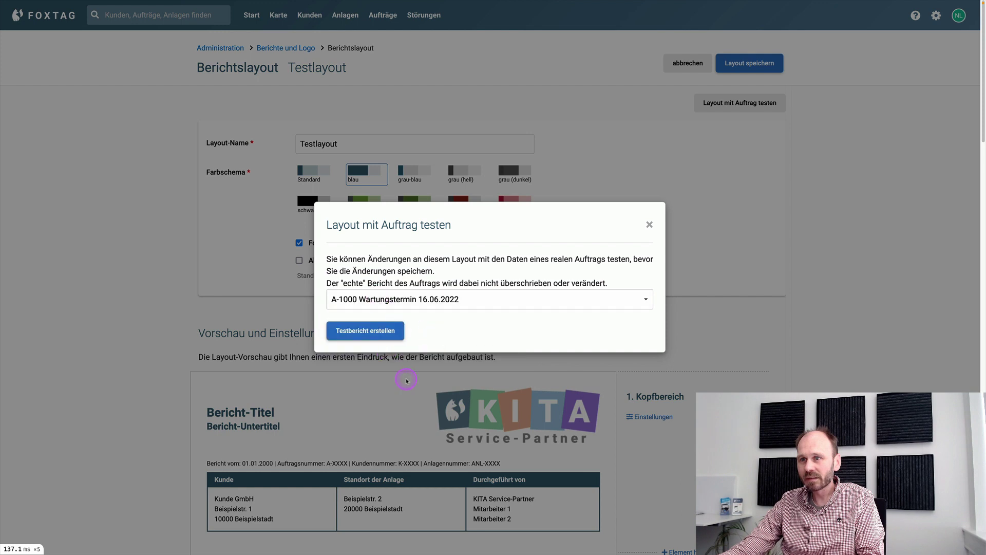
left_click(364, 337)
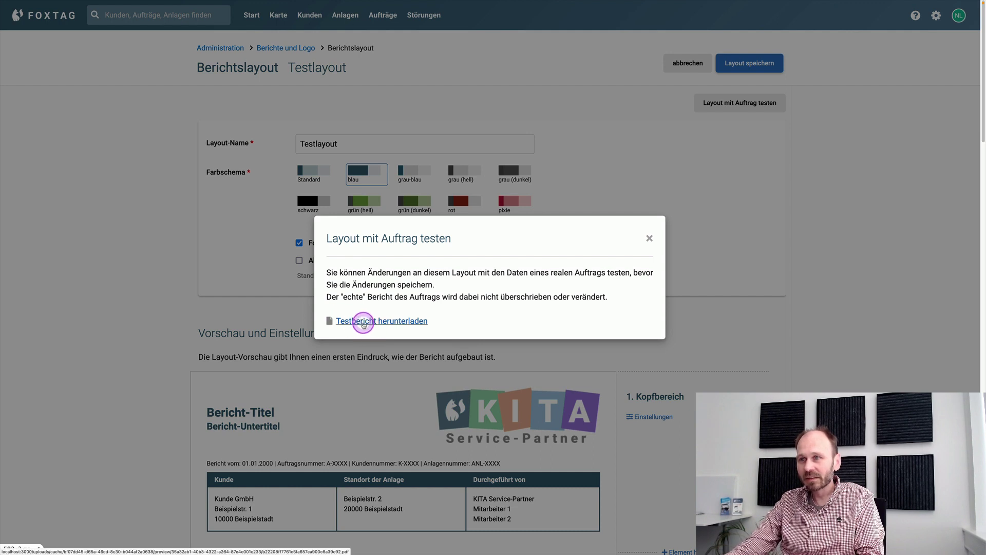
left_click(363, 322)
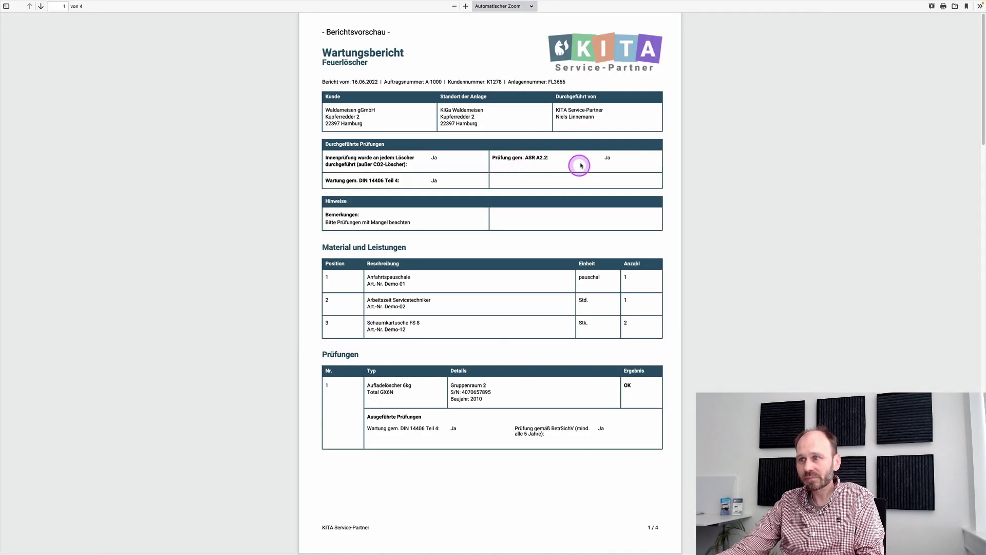
Step: Examine all pages of the test report, from header, checks and articles to test results, signatures and photos, and return to the layout editor
scroll(519, 287, "down", 2)
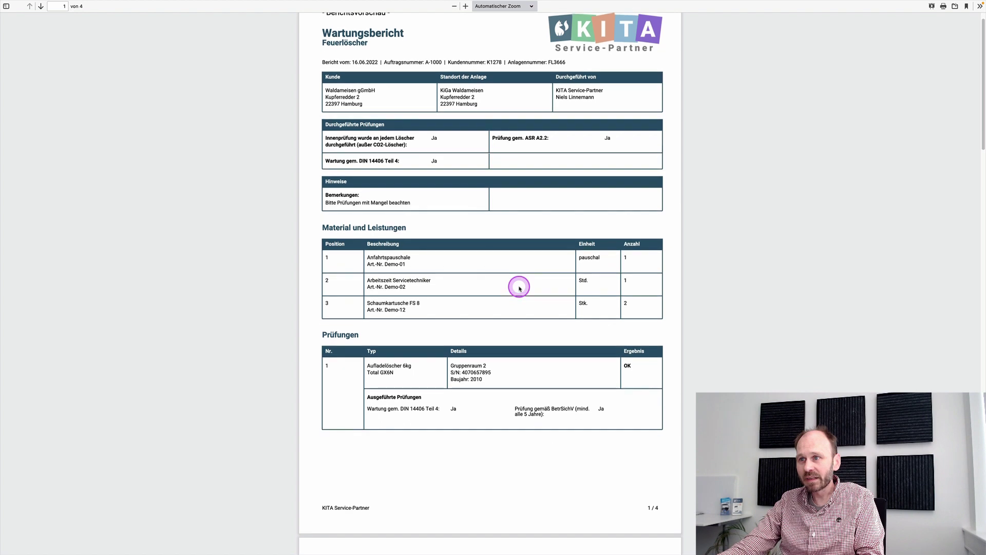
scroll(518, 286, "up", 2)
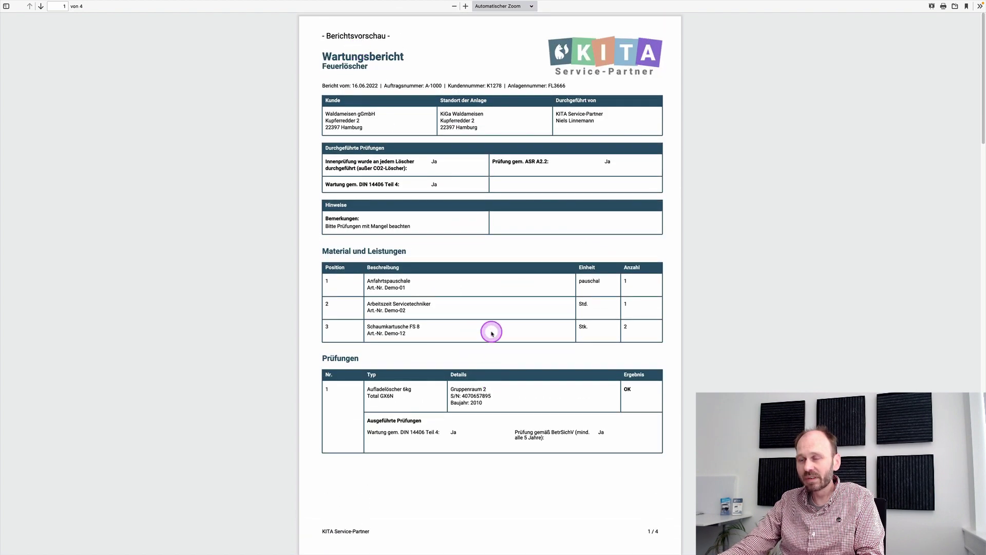
scroll(491, 333, "down", 3)
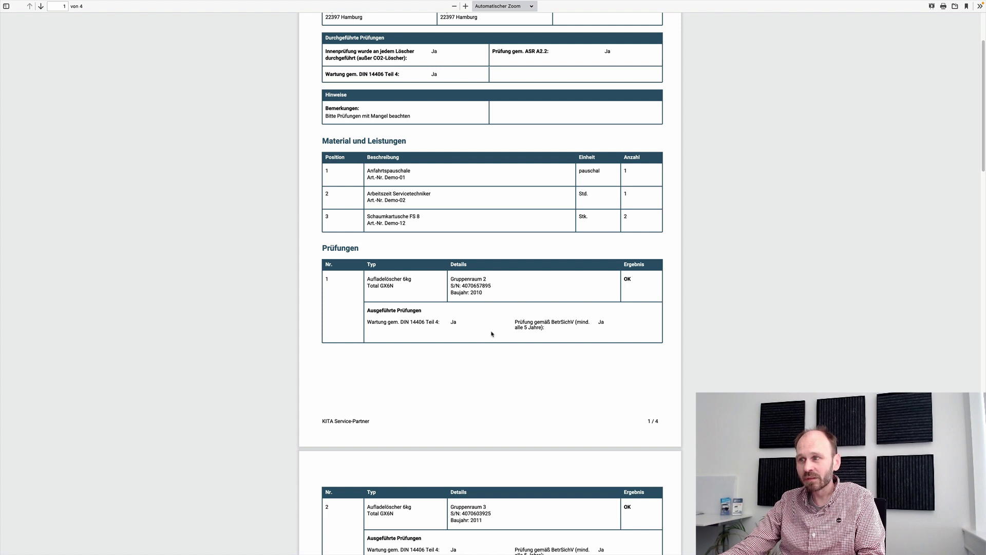
scroll(491, 334, "down", 14)
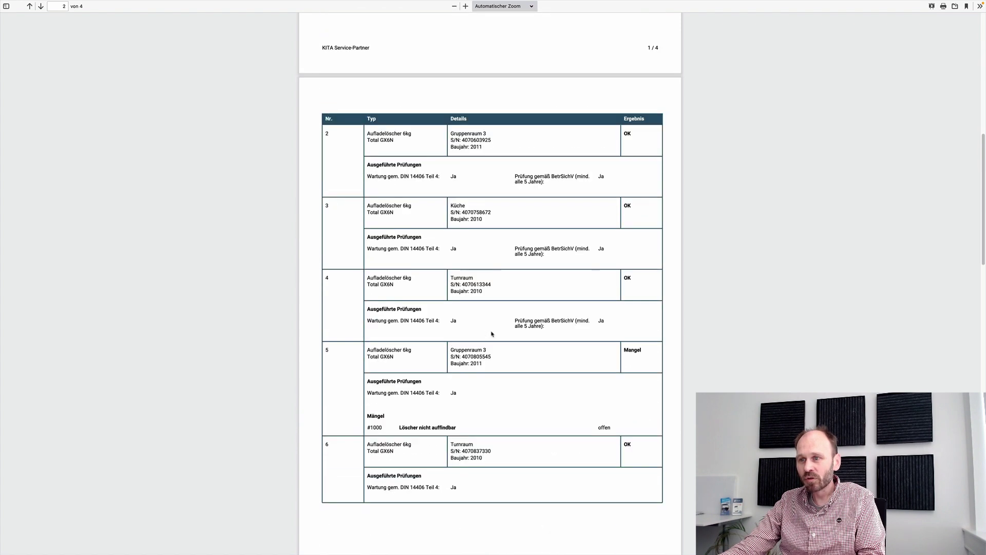
scroll(491, 334, "down", 2)
scroll(491, 334, "down", 8)
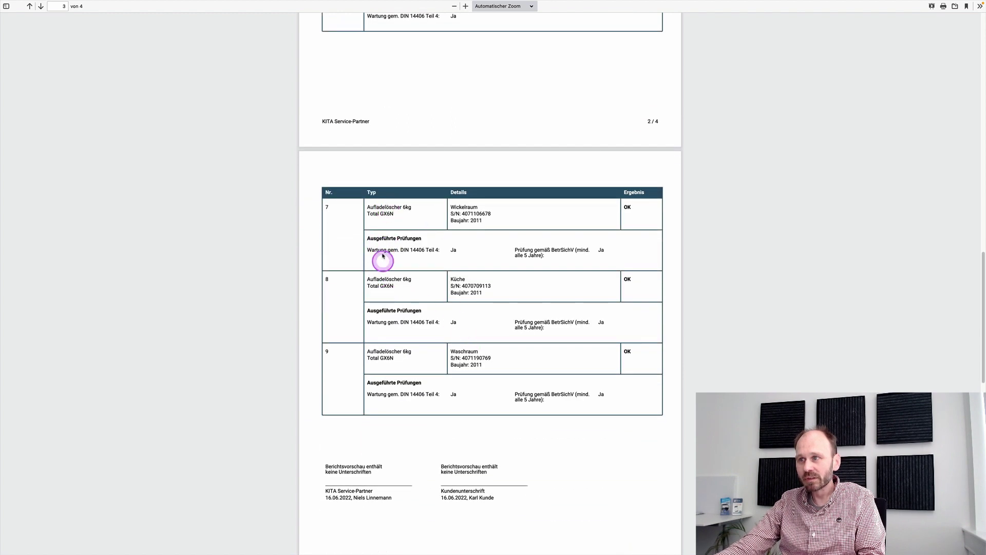
scroll(395, 321, "up", 1)
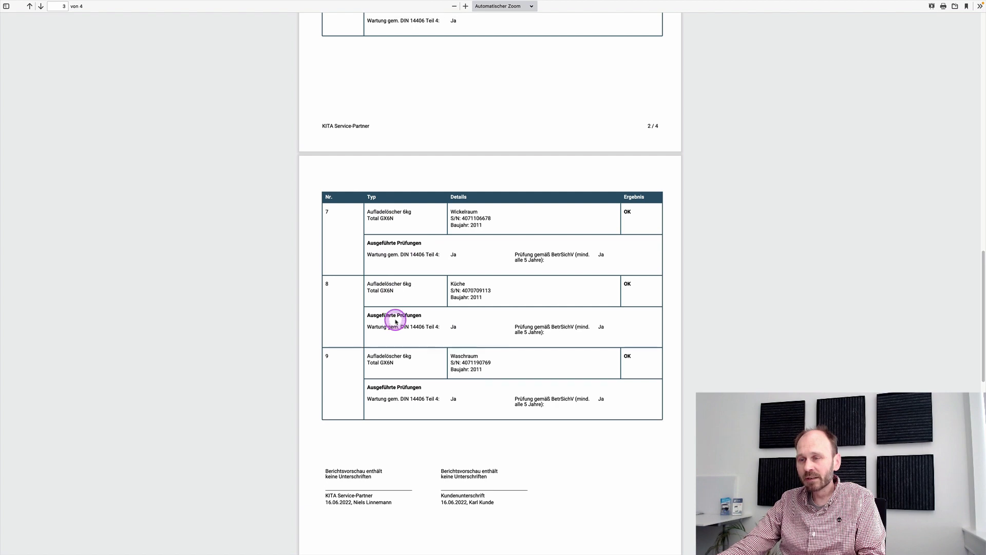
scroll(396, 321, "up", 10)
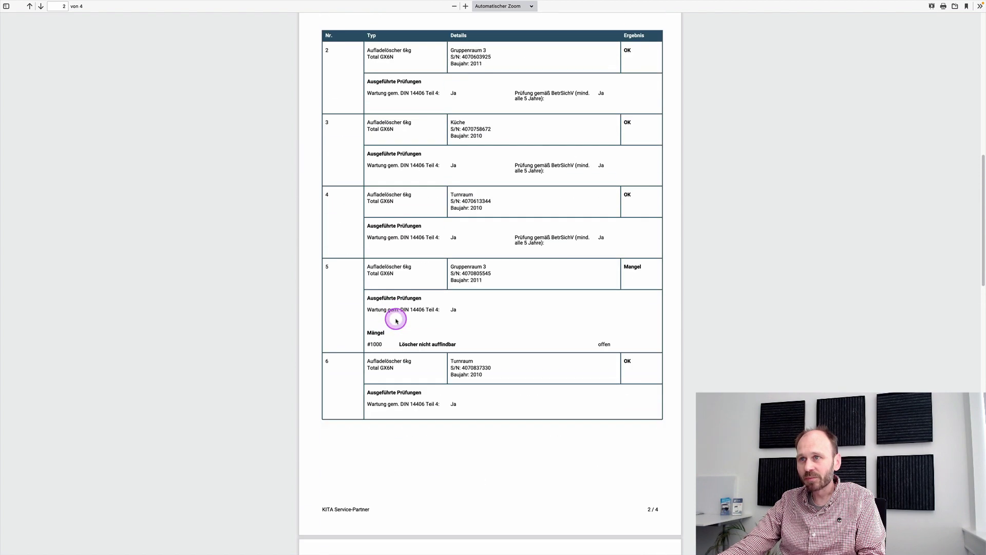
scroll(396, 321, "up", 10)
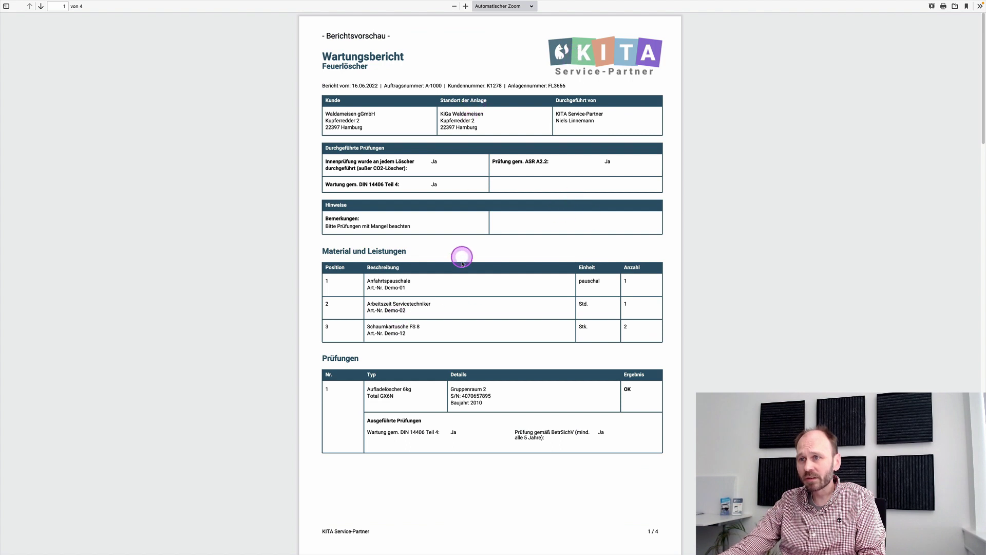
scroll(467, 410, "down", 8)
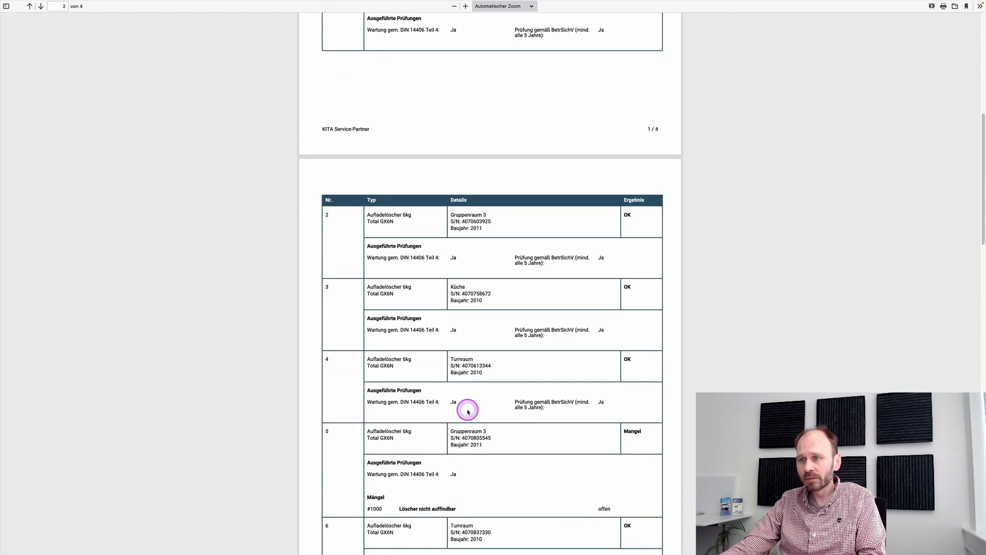
scroll(468, 411, "down", 12)
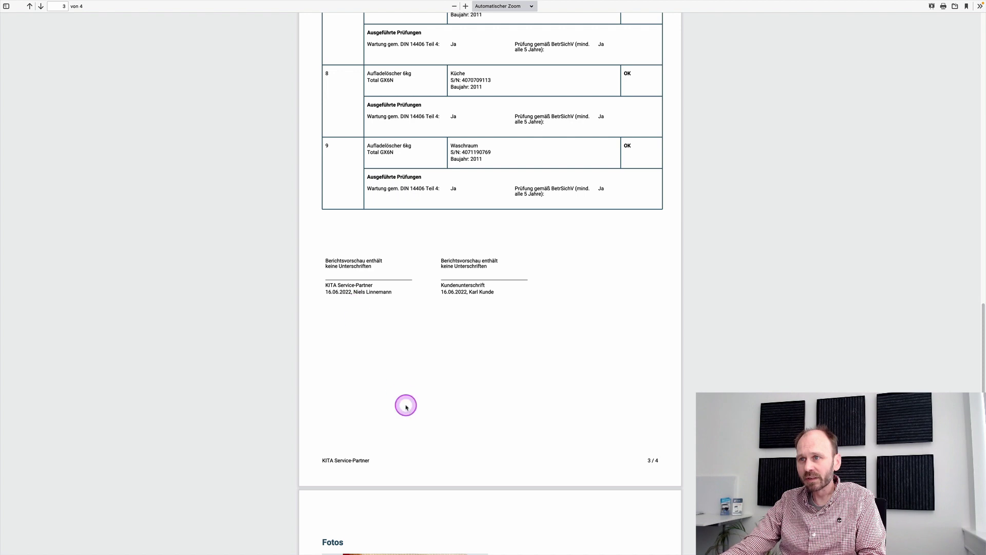
scroll(405, 406, "down", 7)
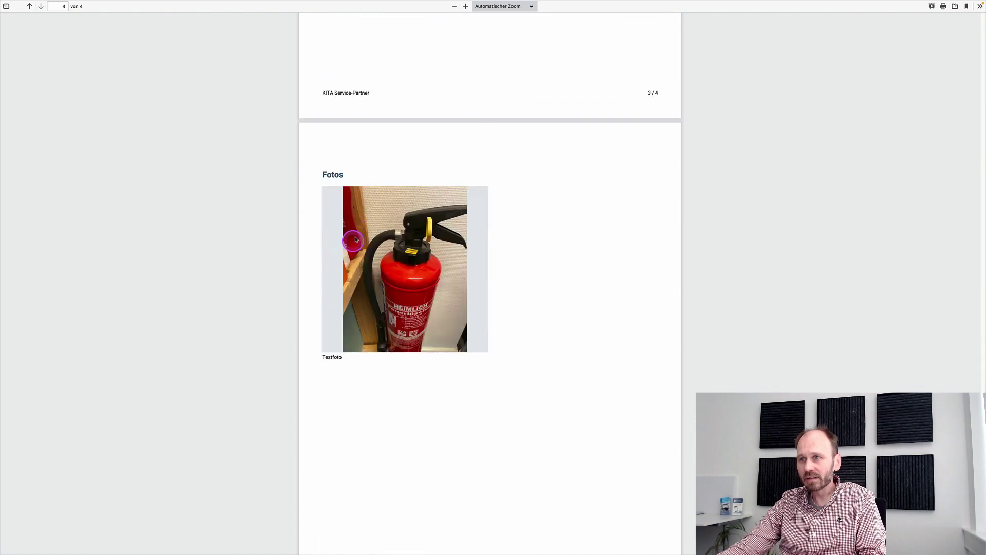
scroll(426, 452, "down", 1)
scroll(427, 452, "down", 2)
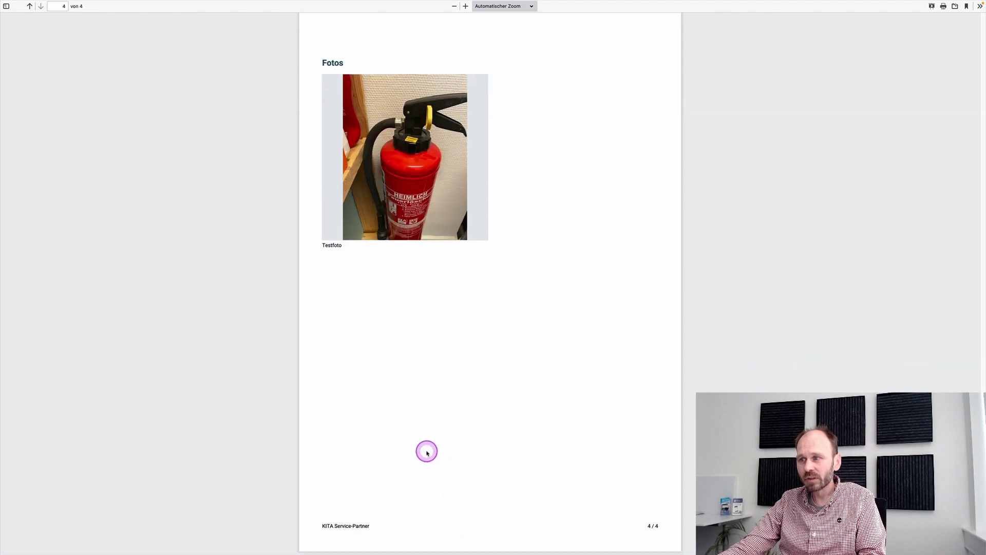
scroll(427, 452, "up", 20)
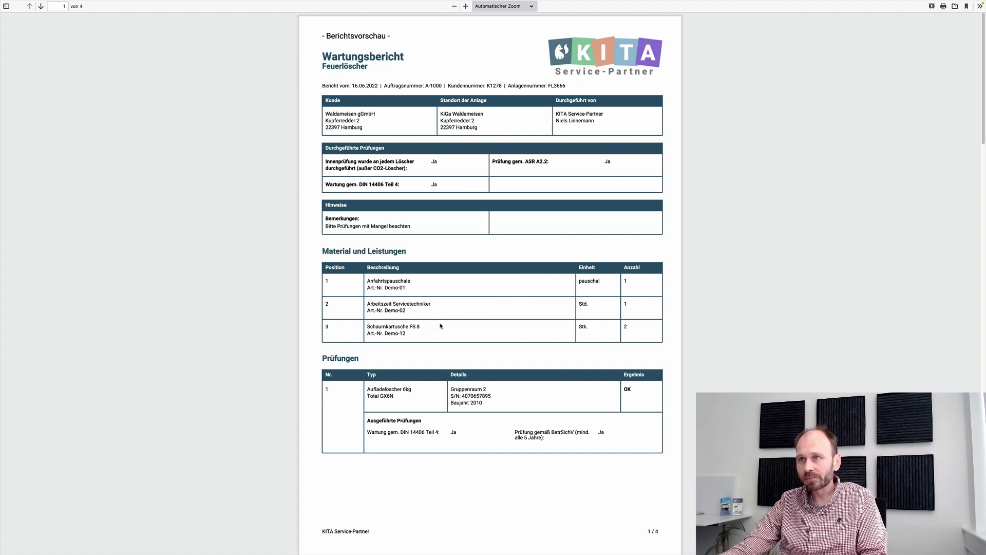
key("ctrl+w")
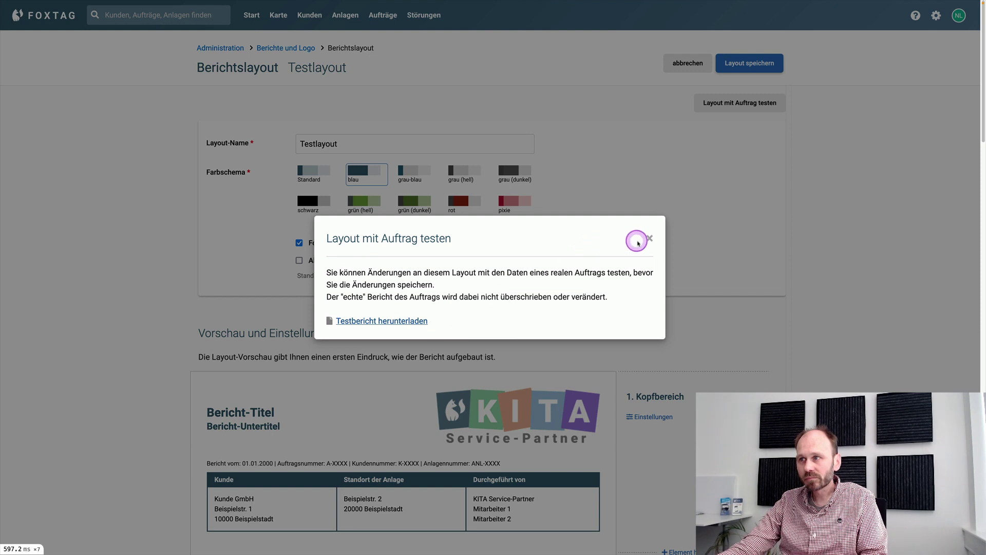
left_click(650, 240)
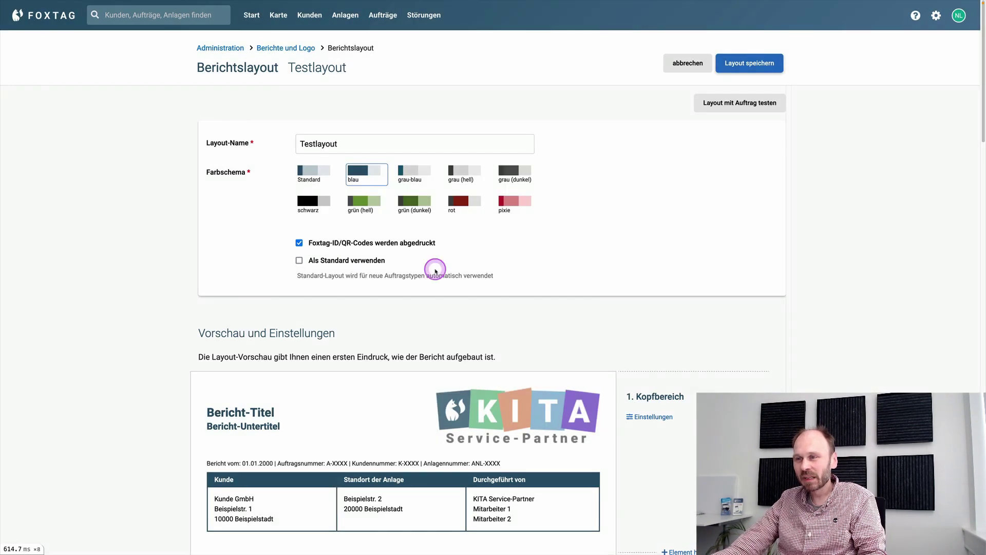
Step: Turn off printing of the Auftragsnummer and Anlagennummer in the Kopfbereich settings and return to the preview
left_click(455, 359)
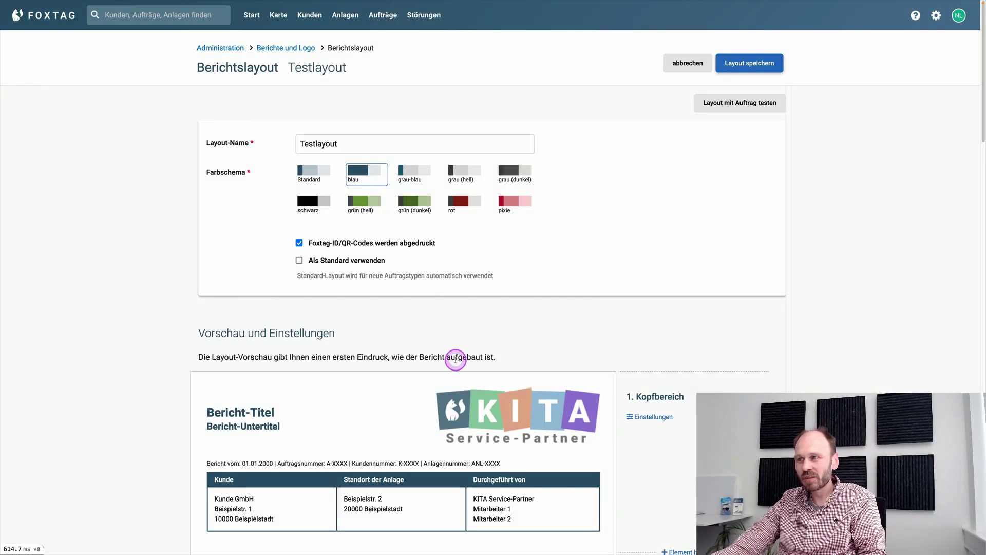
scroll(455, 359, "down", 5)
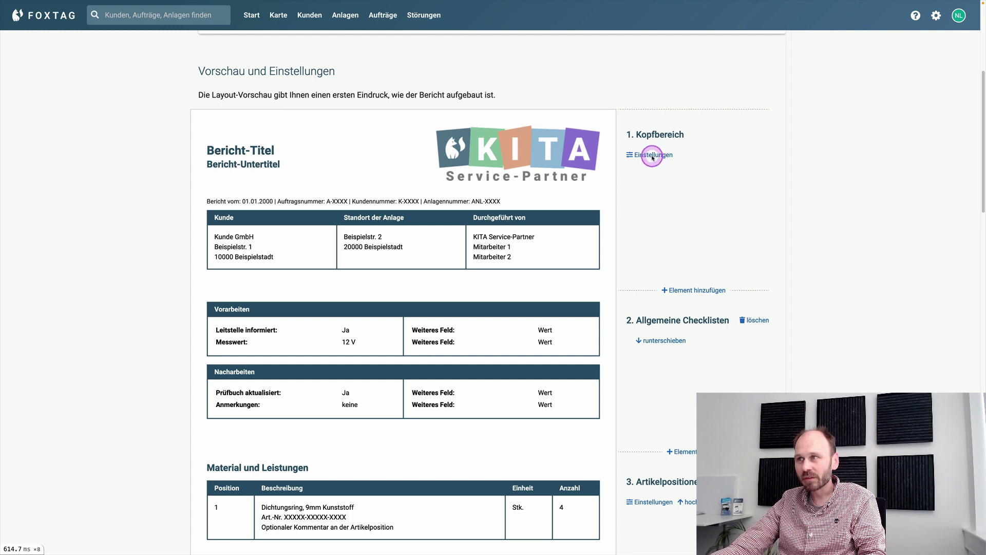
scroll(652, 157, "down", 1)
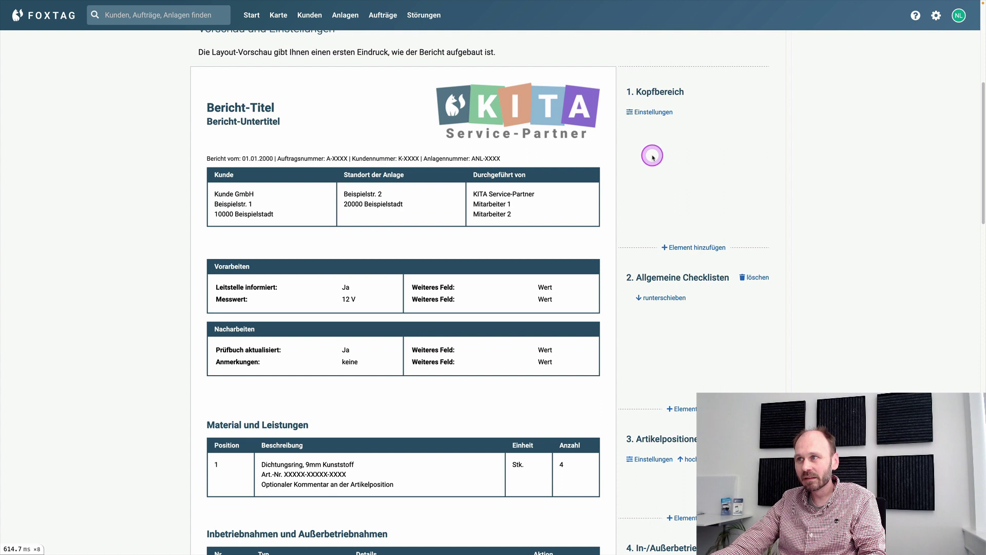
left_click(651, 112)
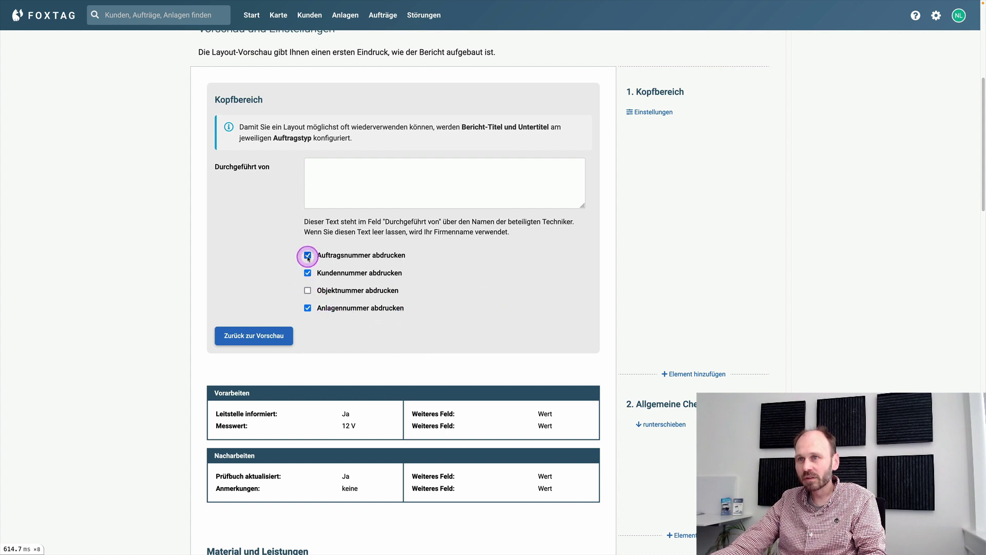
left_click(307, 308)
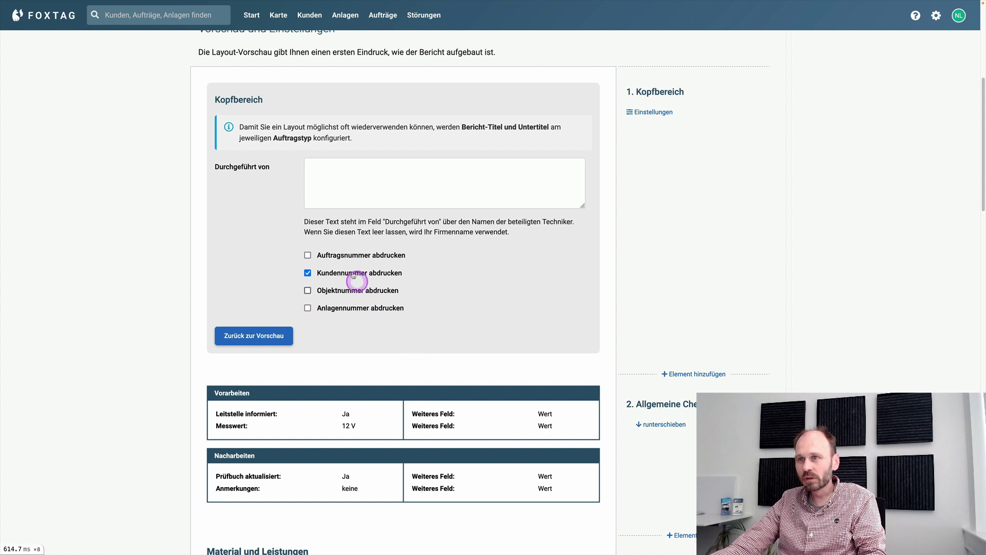
left_click(263, 340)
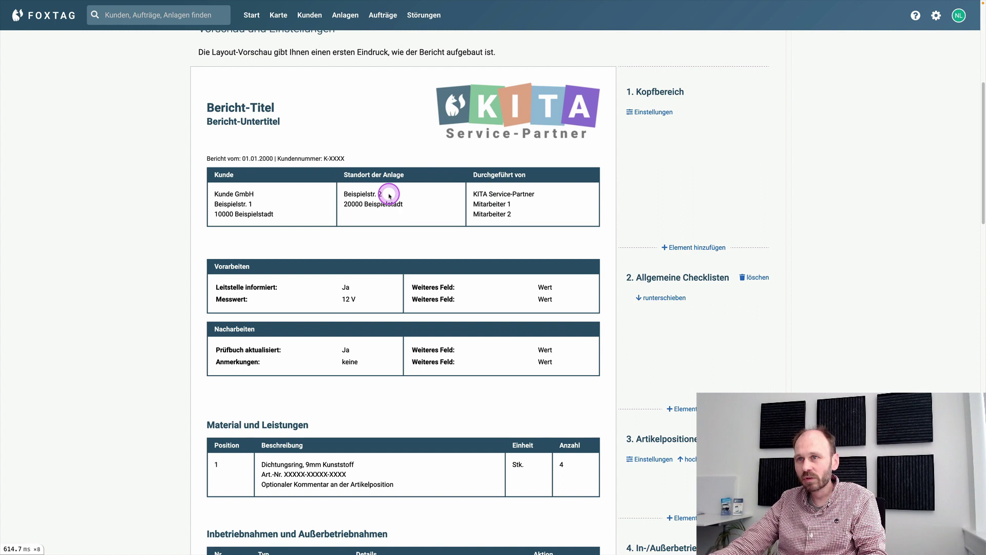
Step: Turn printing of the Auftragsnummer back on in the Kopfbereich settings and return to the preview
left_click(654, 117)
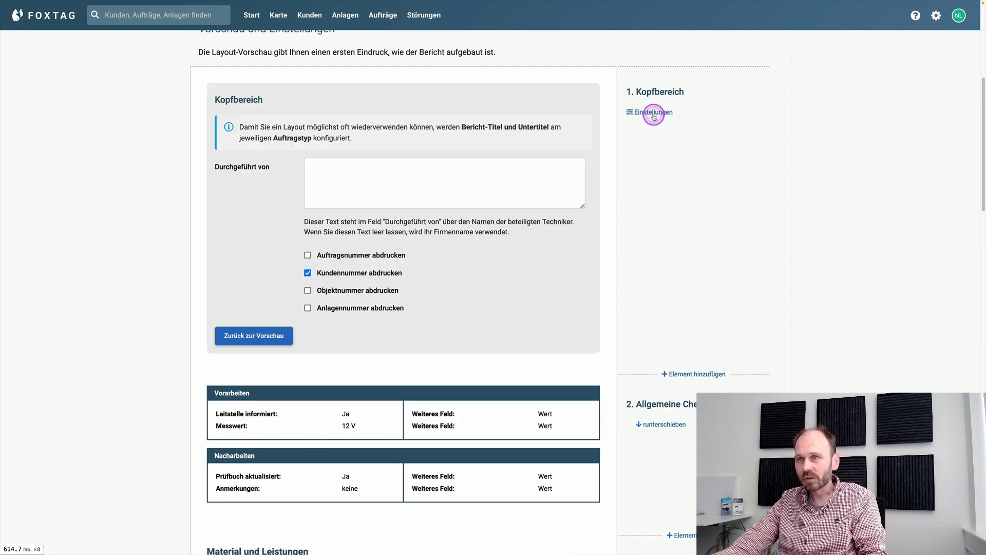
left_click(308, 256)
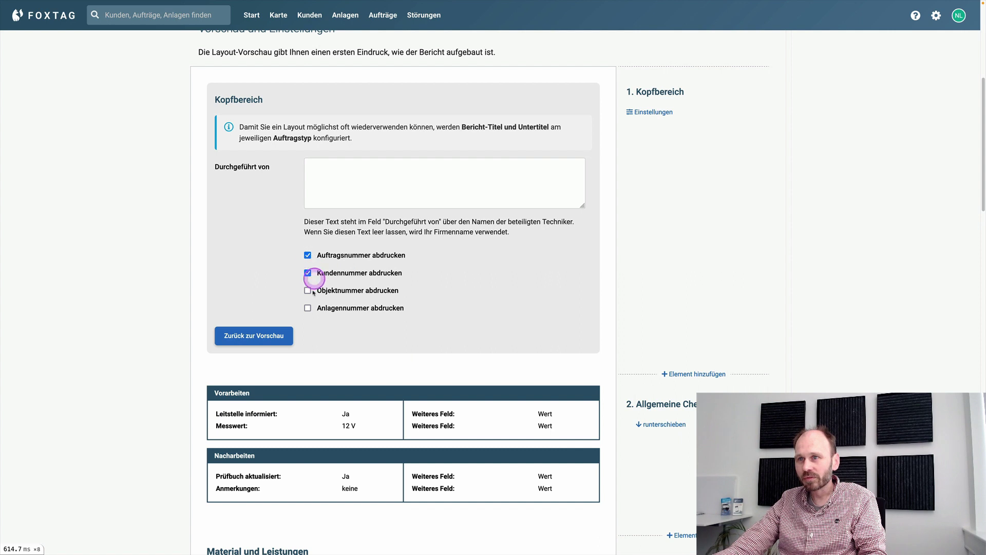
left_click(269, 335)
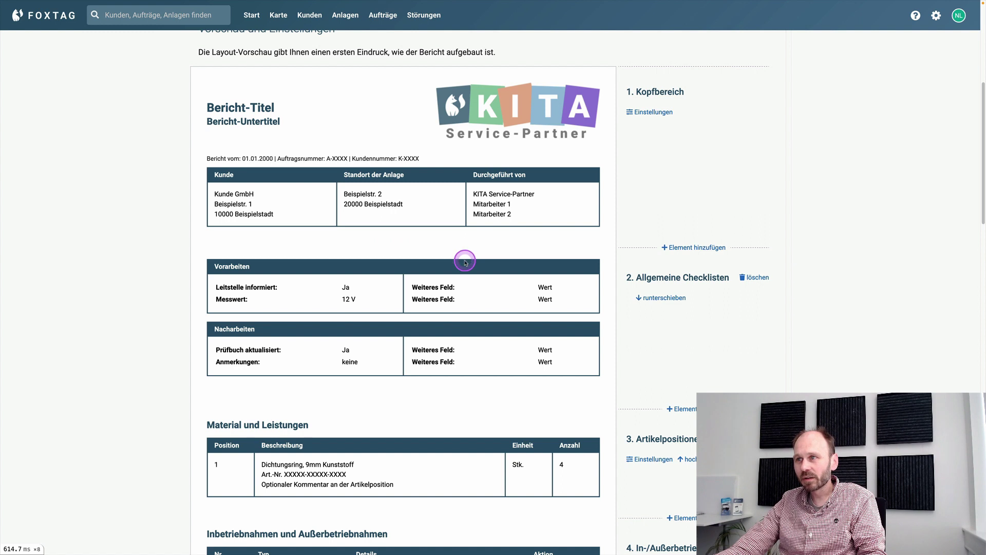
Step: Try moving the Allgemeine Checklisten section below Artikelpositionen, and move it back up
scroll(464, 262, "down", 5)
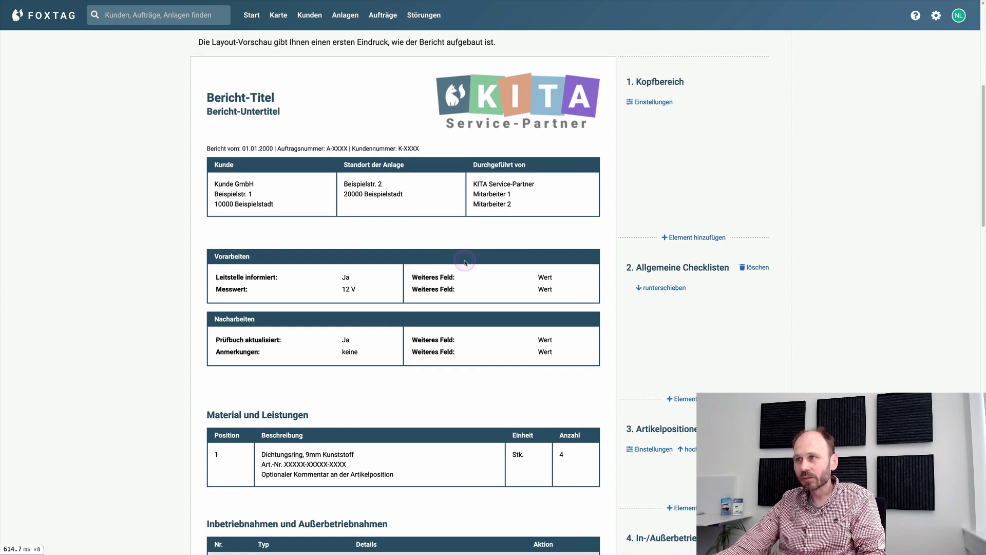
scroll(465, 263, "down", 1)
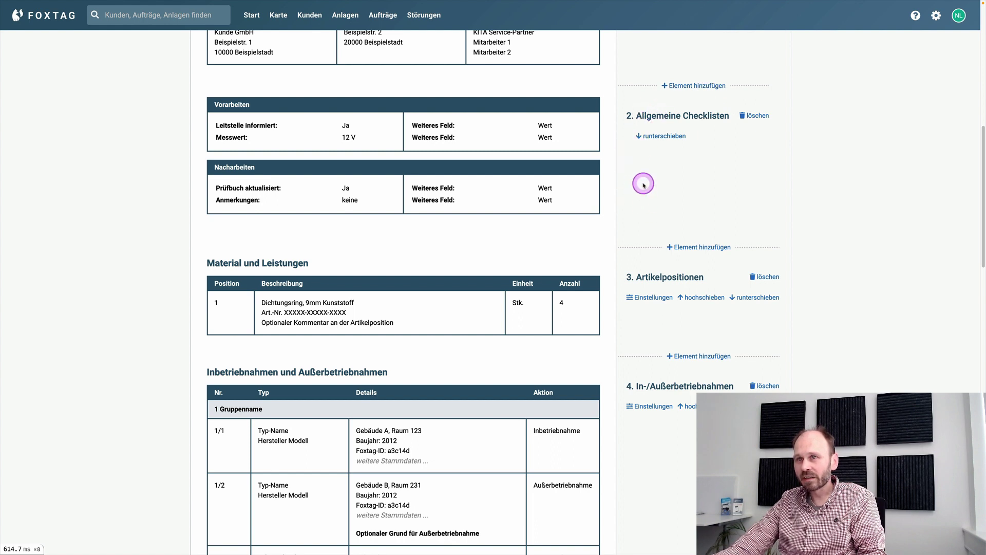
scroll(643, 183, "up", 1)
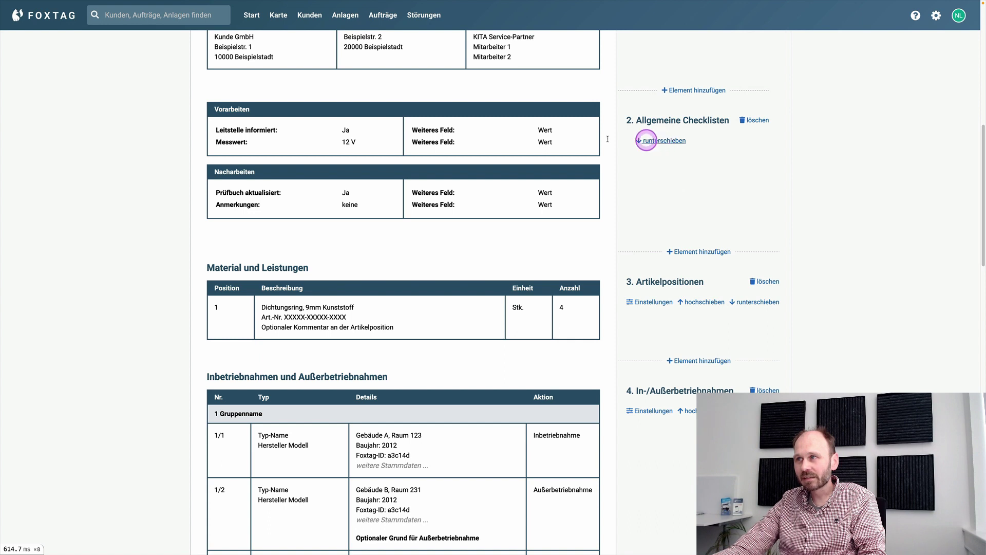
left_click(664, 141)
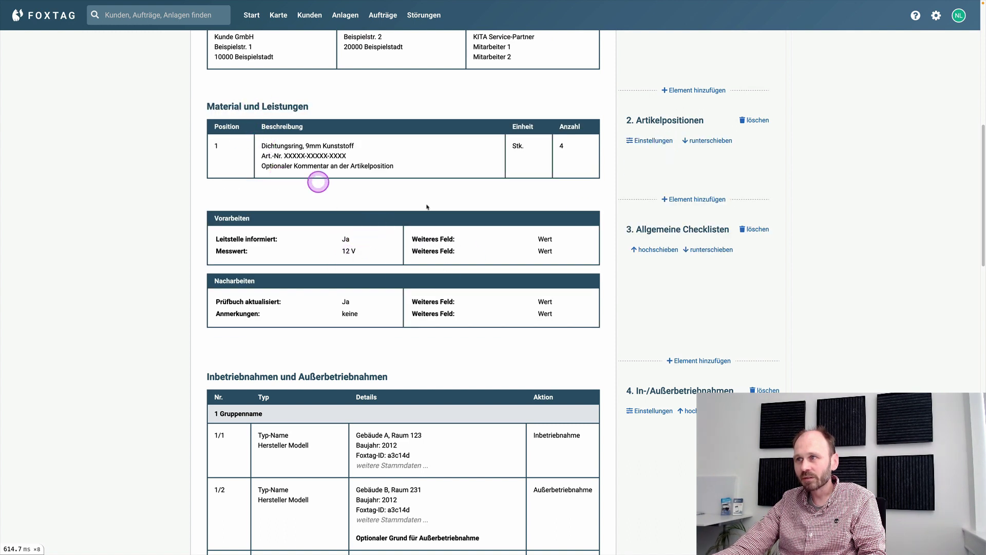
left_click(656, 250)
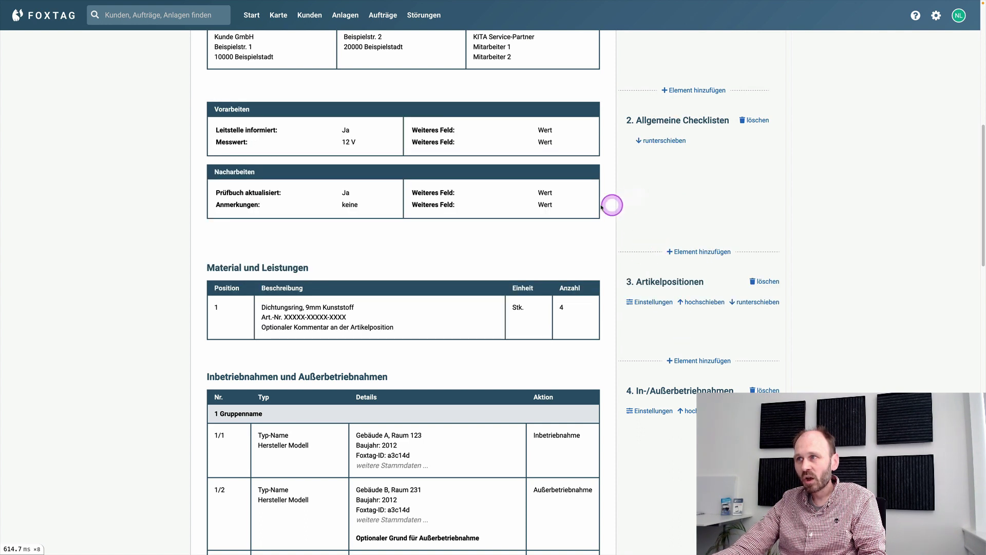
scroll(565, 203, "up", 1)
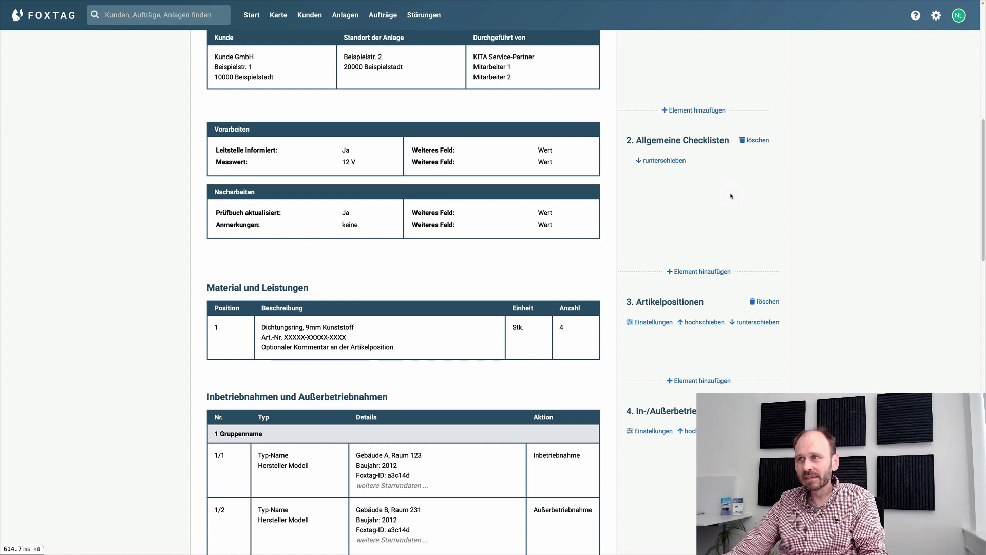
left_click_drag(637, 121, 663, 216)
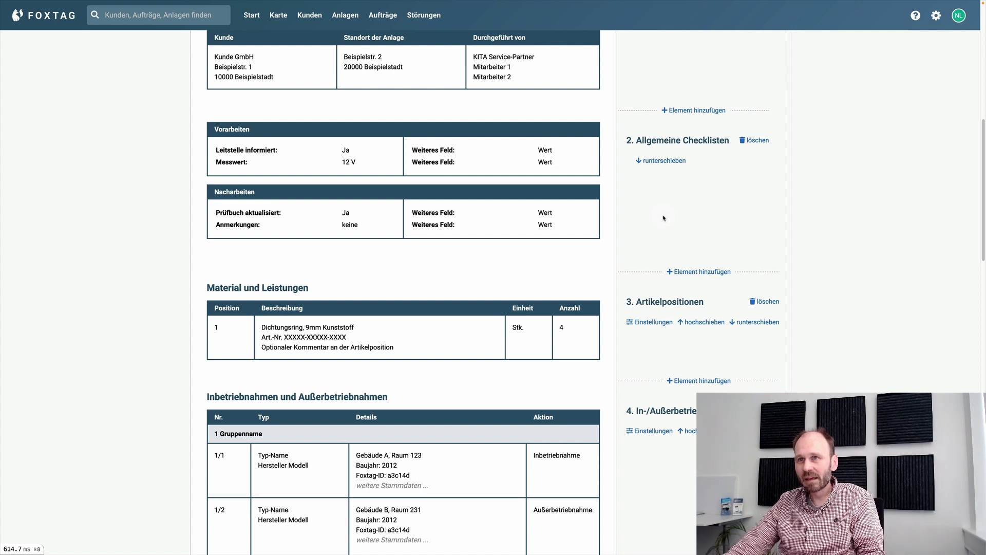
left_click(557, 161)
left_click(667, 233)
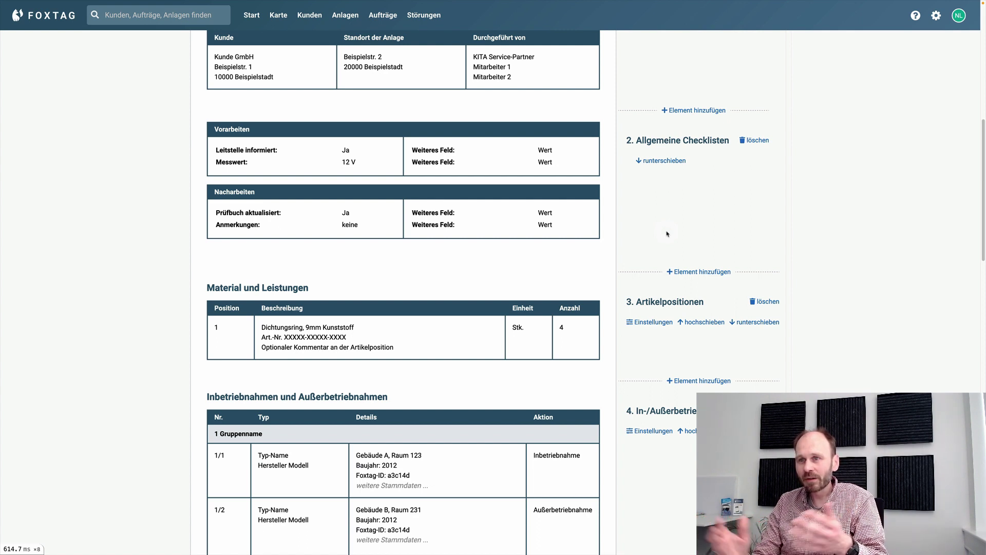
left_click(667, 234)
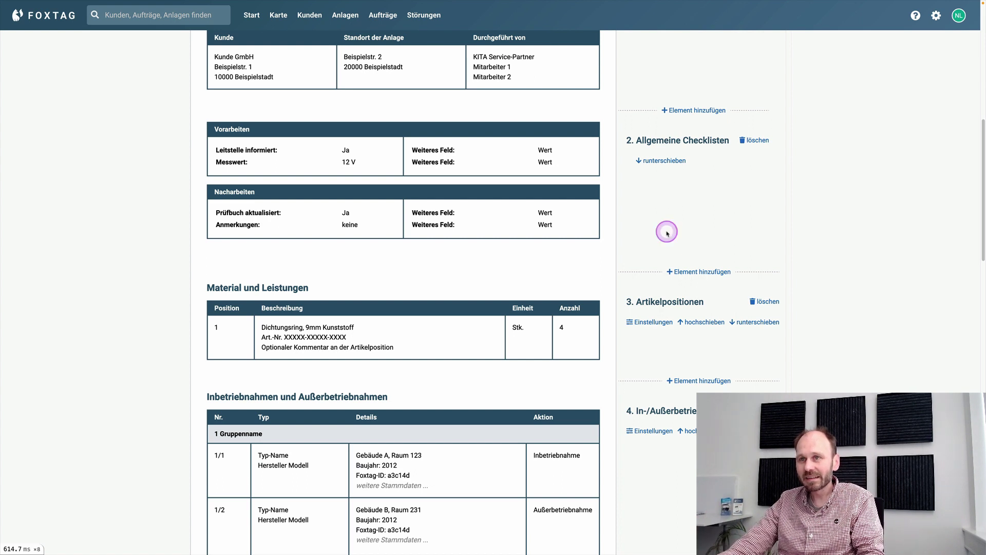
scroll(667, 234, "up", 1)
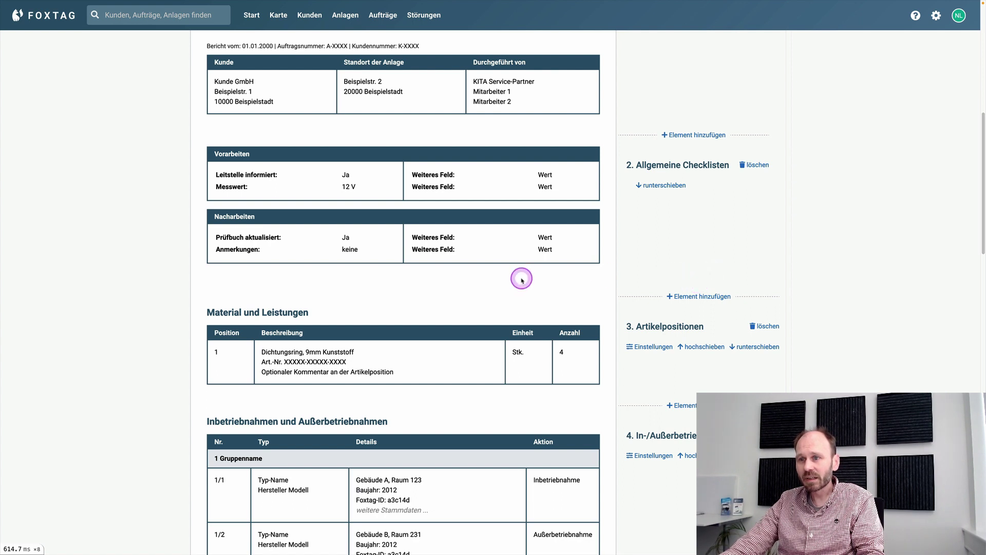
scroll(544, 290, "down", 1)
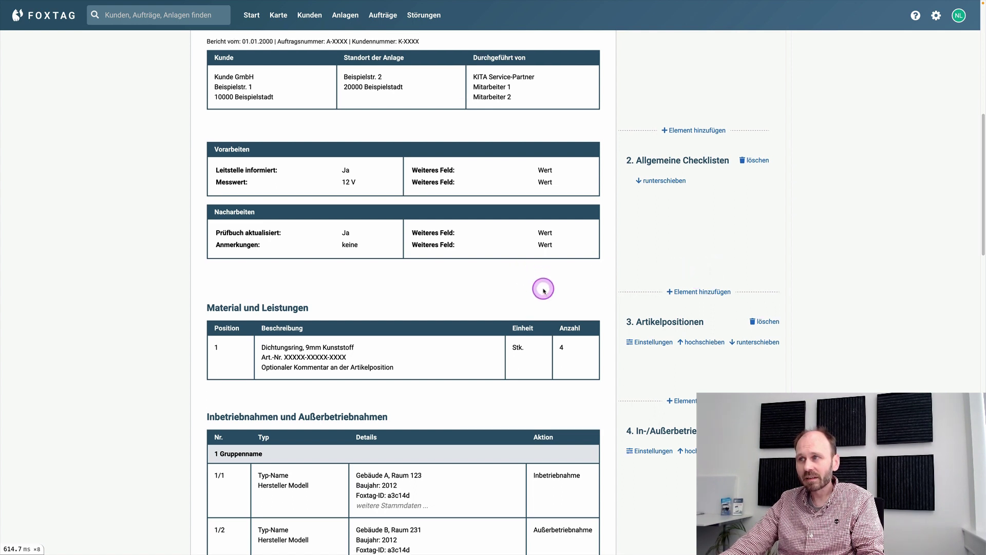
scroll(544, 290, "up", 2)
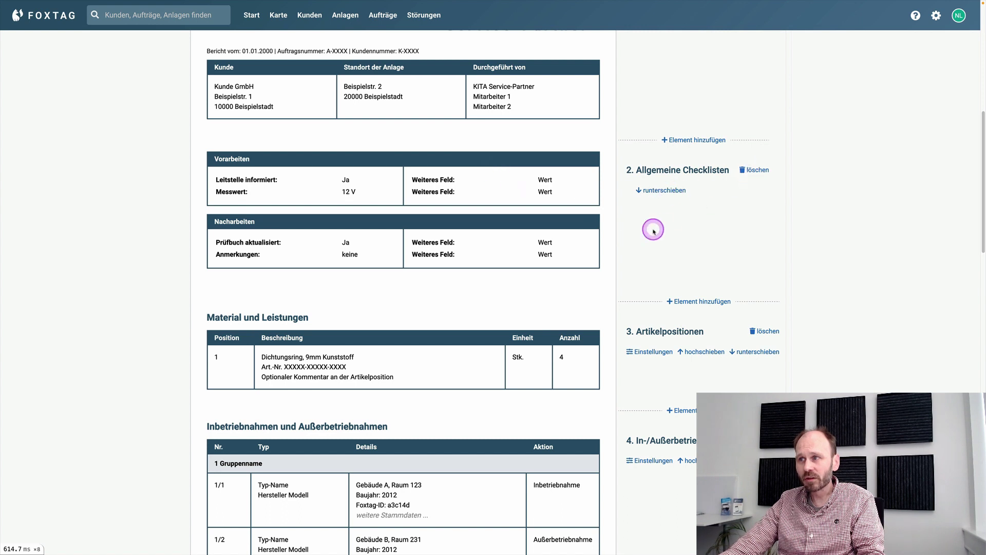
Step: Change the heading of the Artikelpositionen section to "Artikelpositionen" and return to the preview
scroll(653, 231, "down", 3)
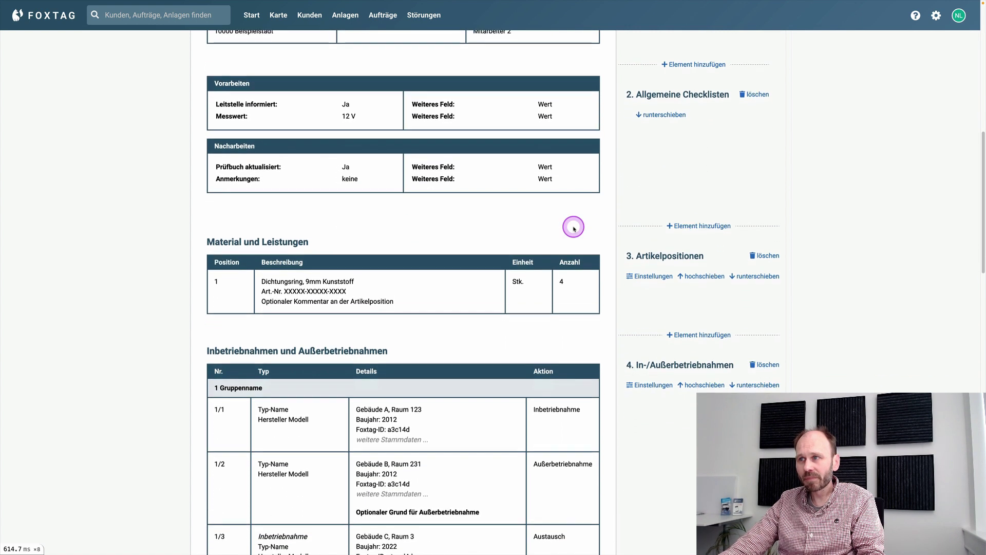
scroll(574, 228, "down", 3)
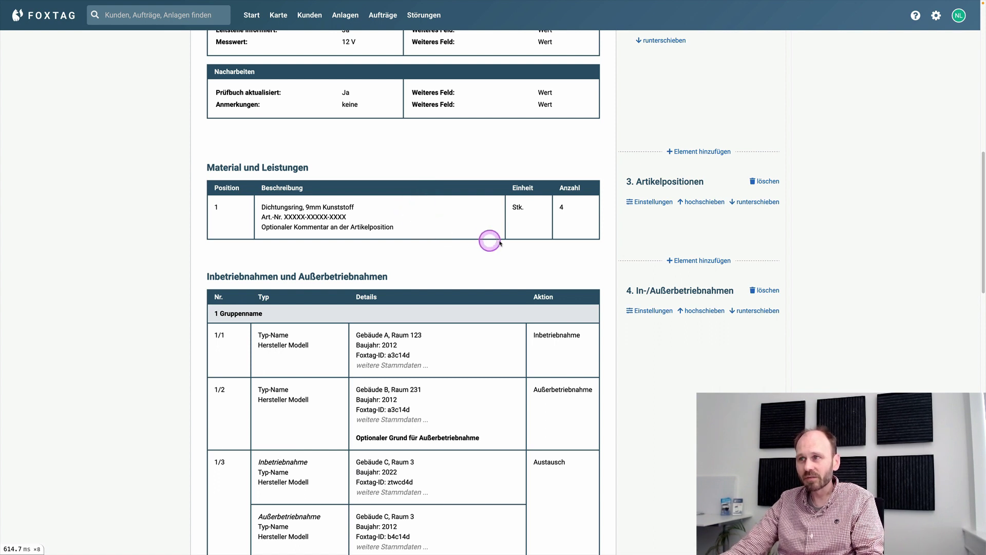
left_click(651, 203)
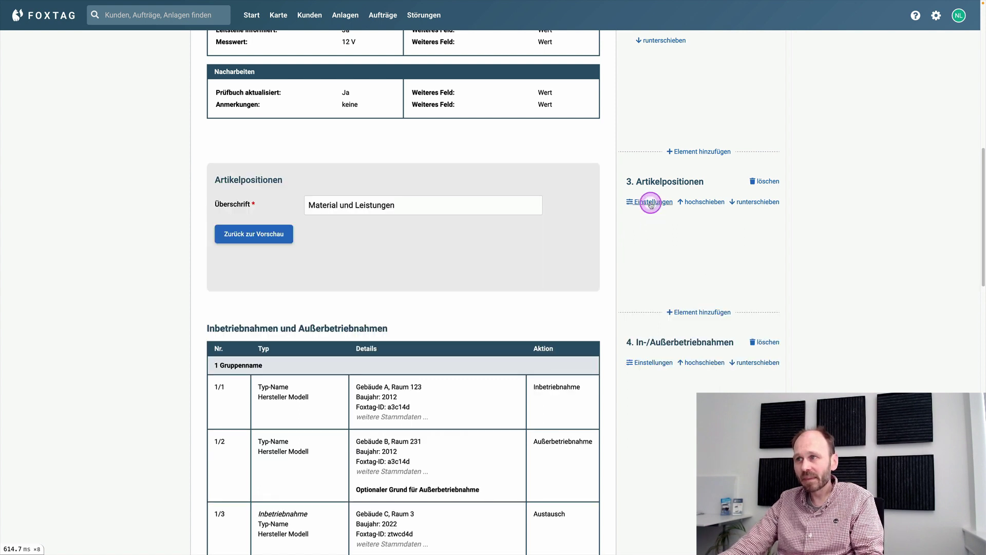
double_click(414, 206)
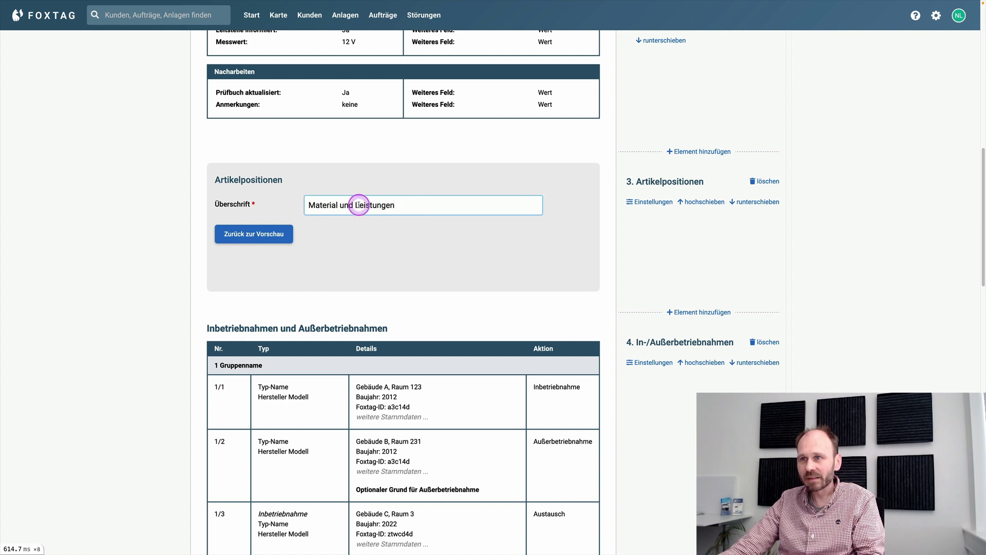
left_click_drag(355, 205, 310, 205)
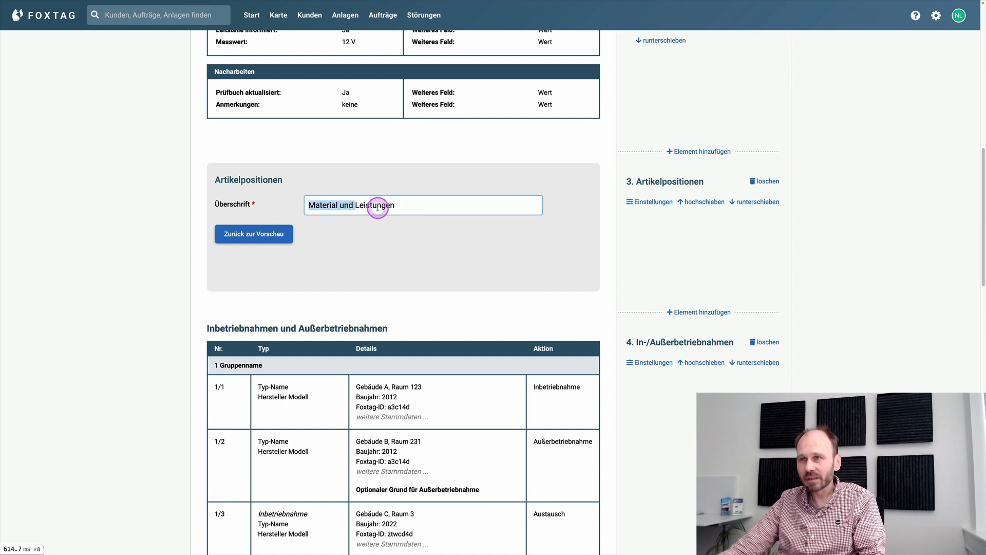
left_click(255, 181)
double_click(255, 182)
key("ctrl+c")
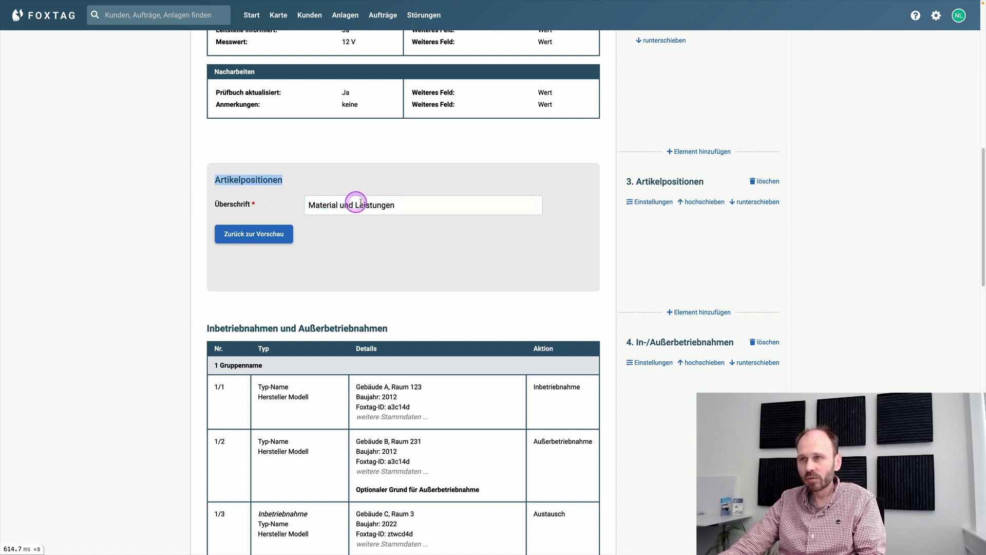
left_click_drag(398, 205, 306, 202)
key("ctrl+v")
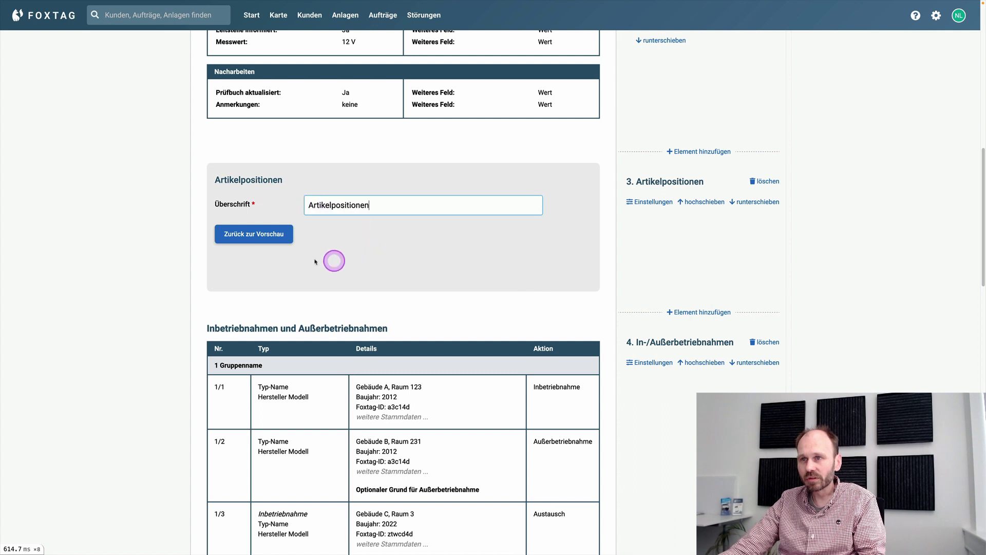
left_click(277, 234)
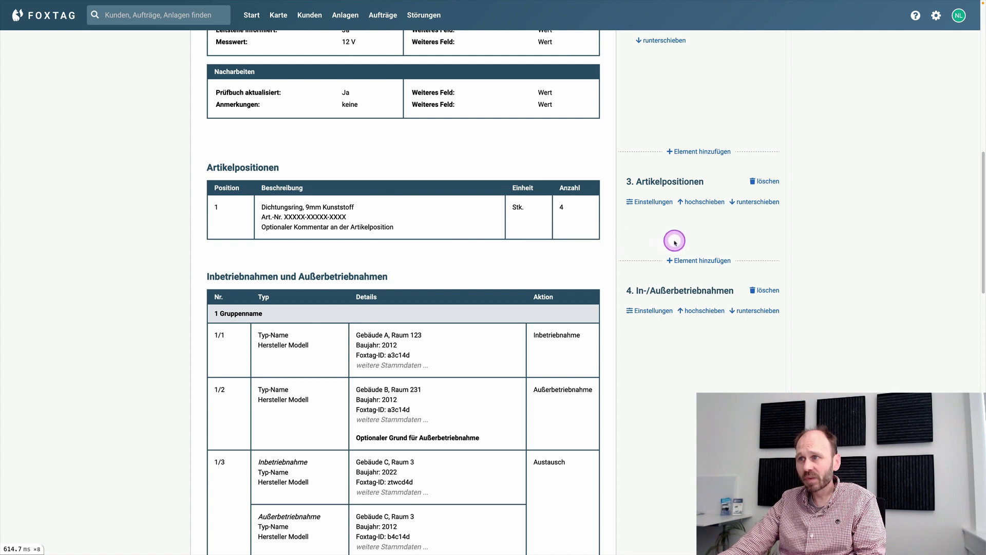
Step: Turn off printing of Inbetriebnahmen and Außerbetriebnahmen in the In-/Außerbetriebnahmen settings and return to the preview
scroll(675, 241, "up", 1)
scroll(675, 242, "down", 3)
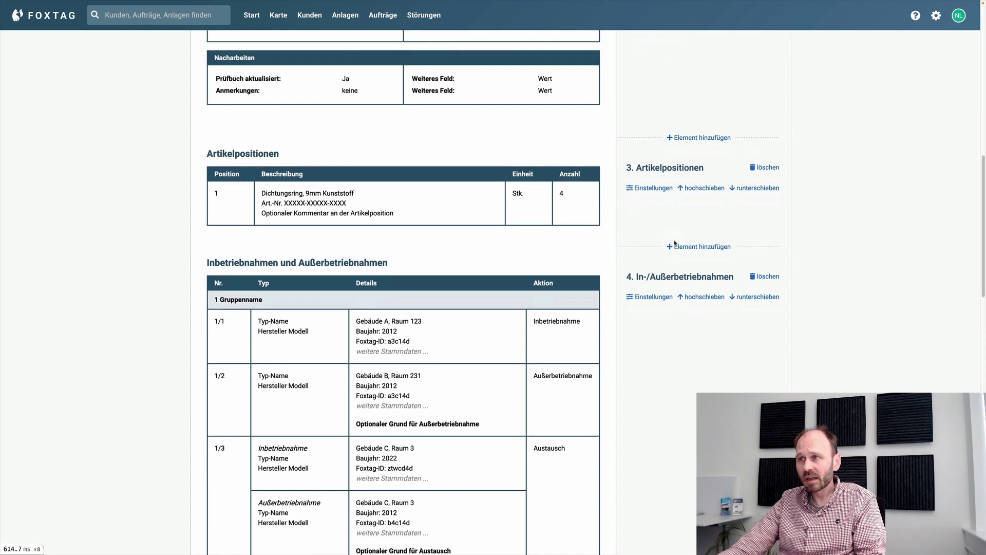
scroll(675, 243, "down", 1)
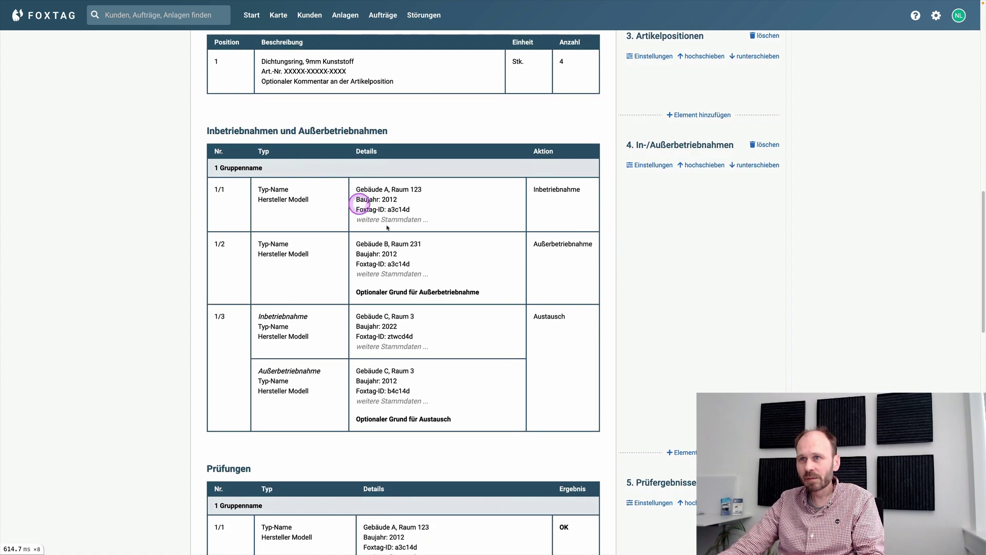
scroll(397, 236, "down", 1)
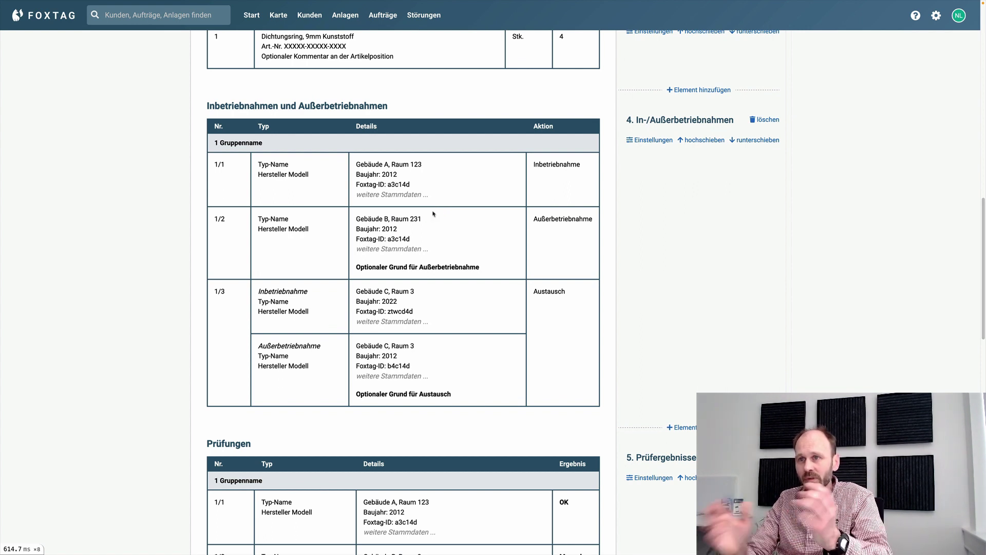
left_click(414, 230)
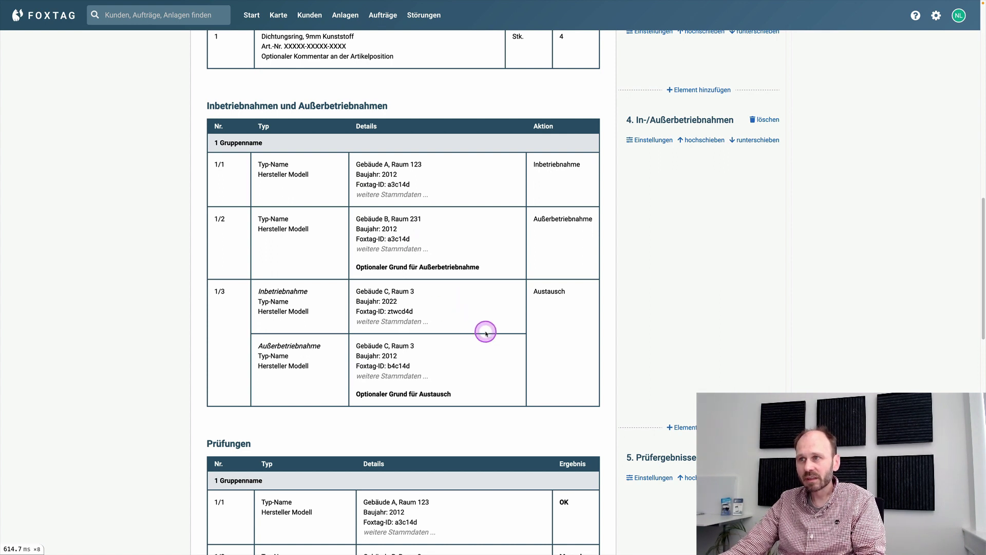
left_click(653, 140)
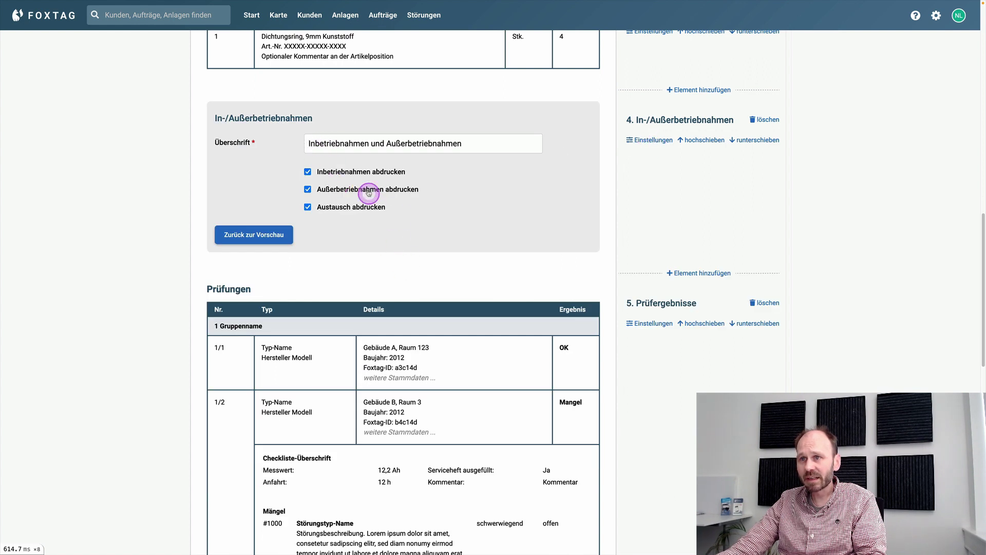
left_click(308, 189)
left_click(307, 172)
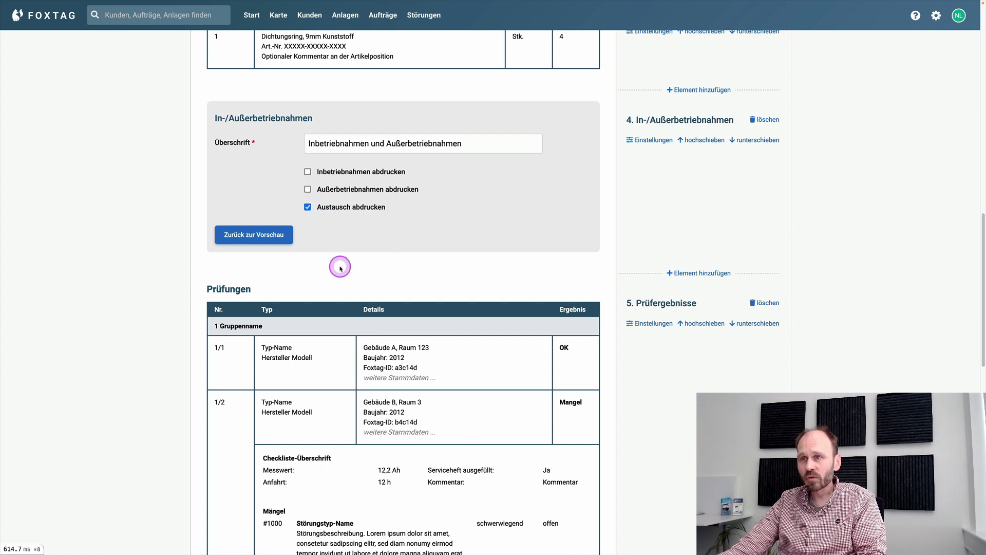
left_click(255, 236)
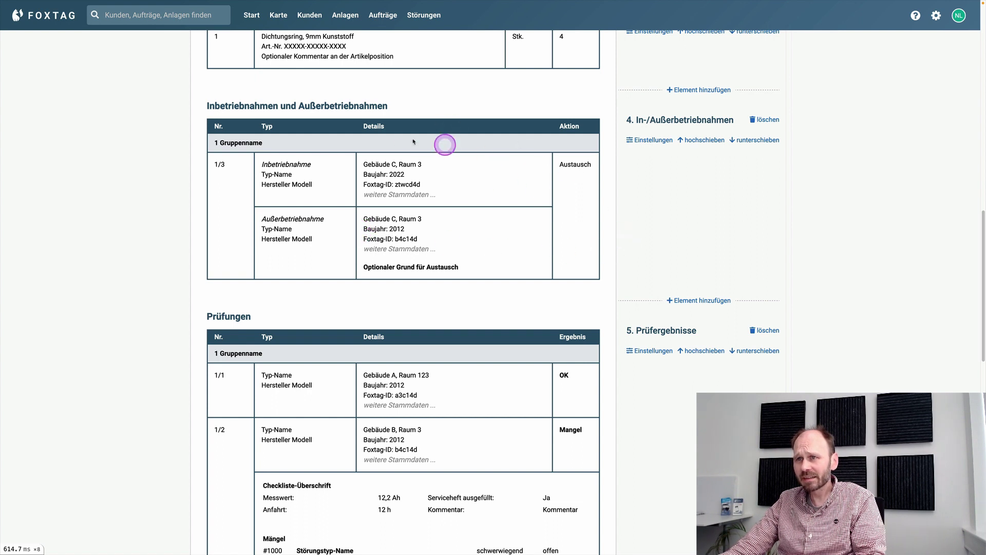
Step: Delete the In-/Außerbetriebnahmen section from the report layout
left_click(768, 121)
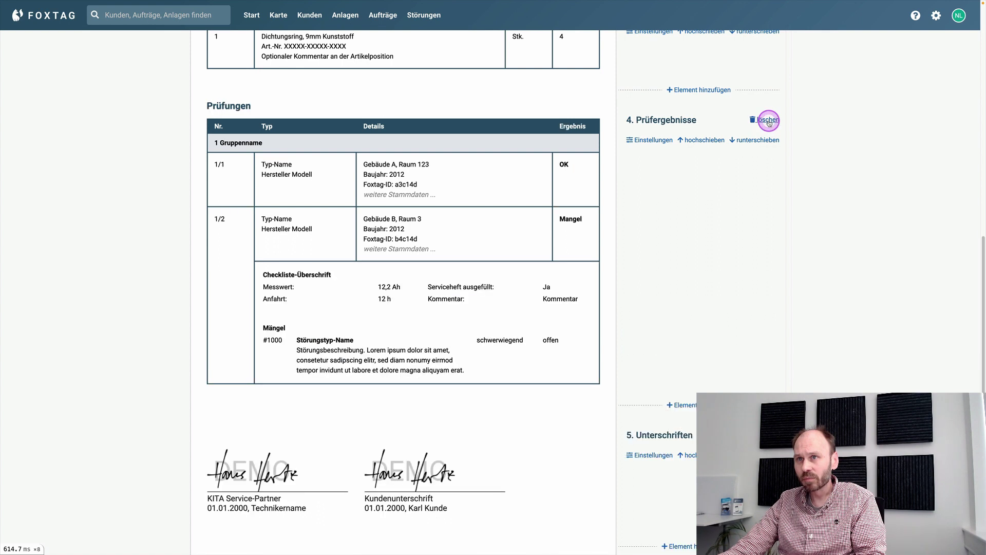
scroll(534, 224, "up", 2)
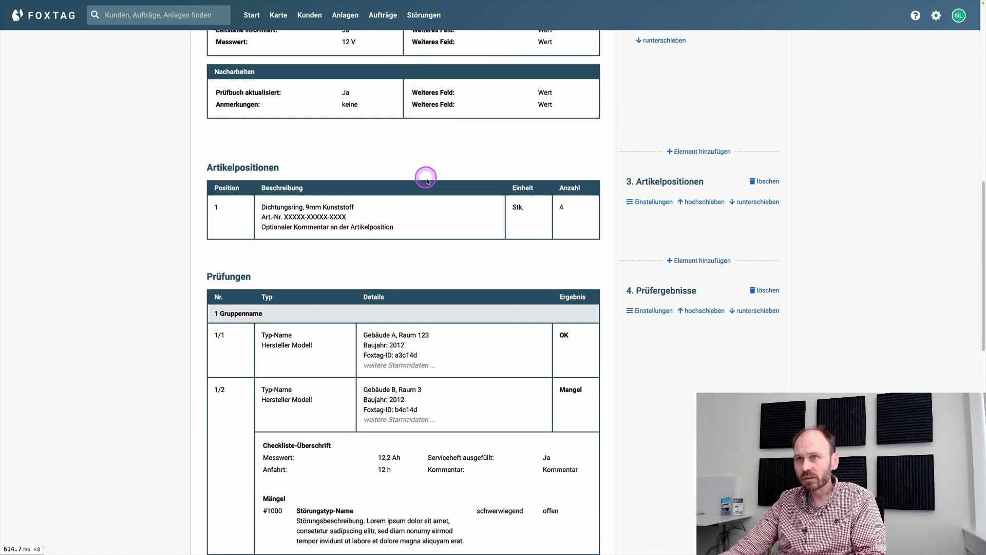
scroll(425, 176, "up", 2)
scroll(425, 176, "down", 2)
Step: Set the text for negative test results to "NOK" in the Prüfergebnisse settings
scroll(428, 181, "down", 3)
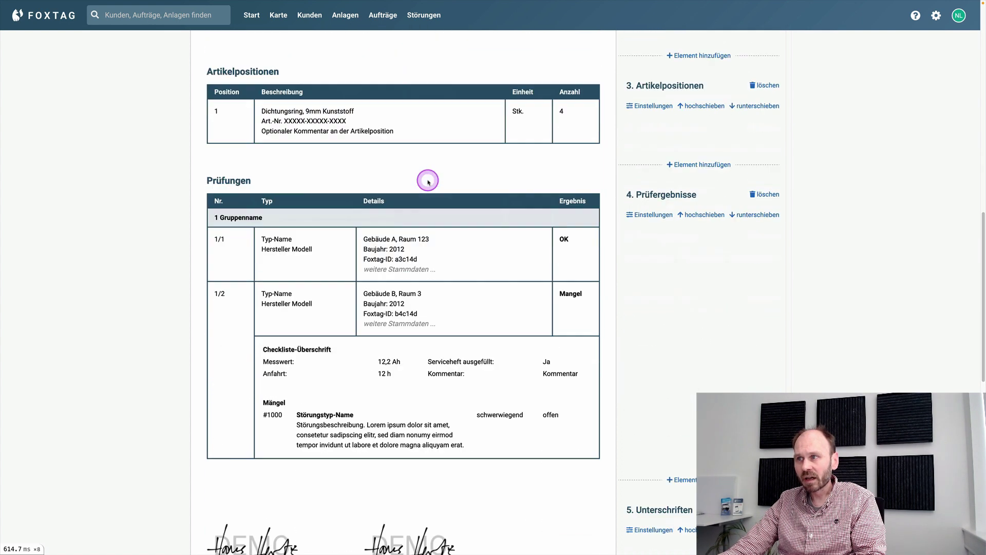
scroll(465, 219, "down", 1)
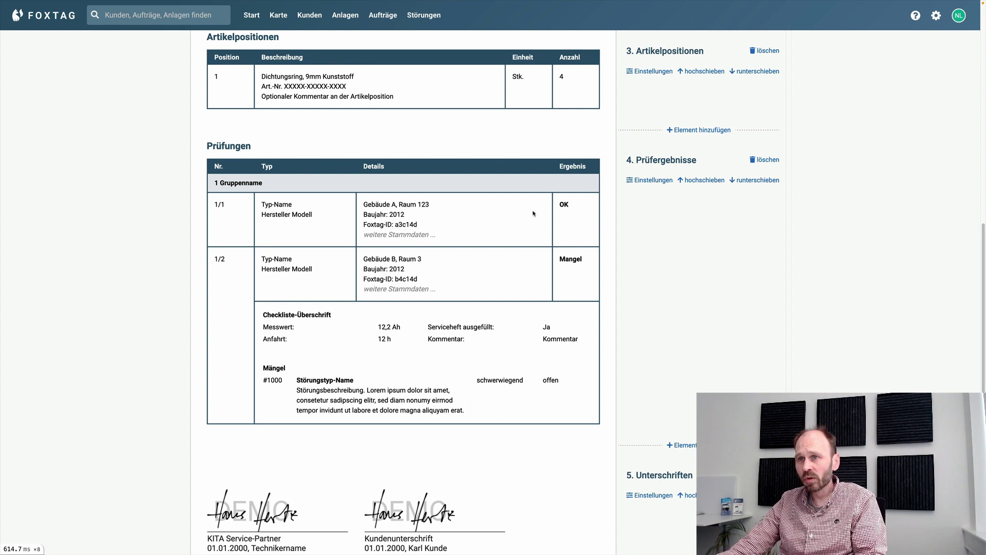
left_click(514, 216)
left_click(367, 238)
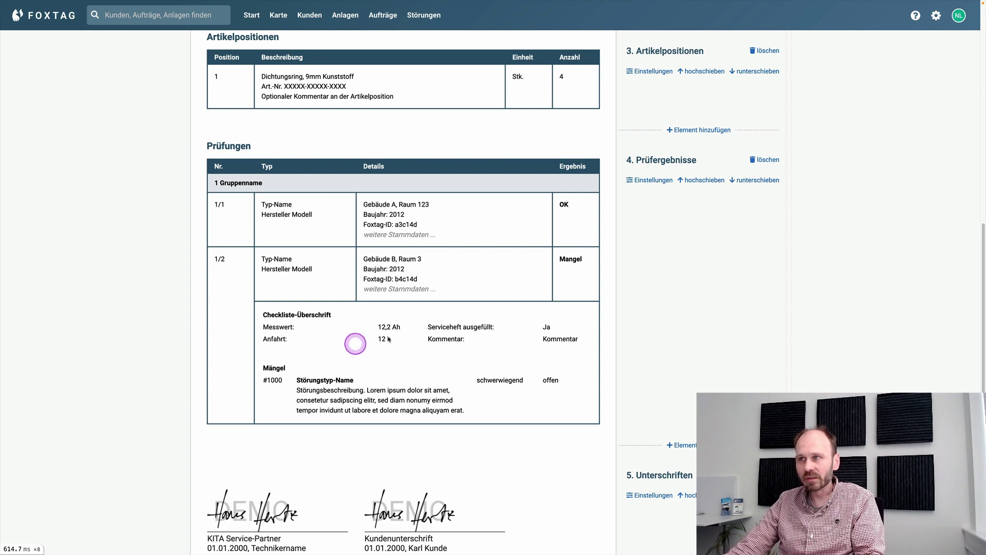
left_click(652, 181)
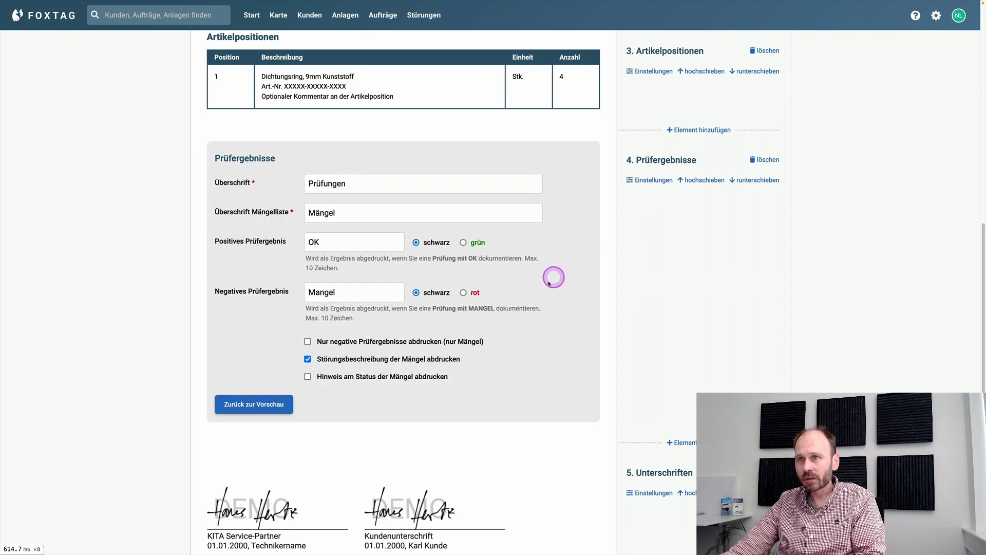
scroll(550, 280, "down", 1)
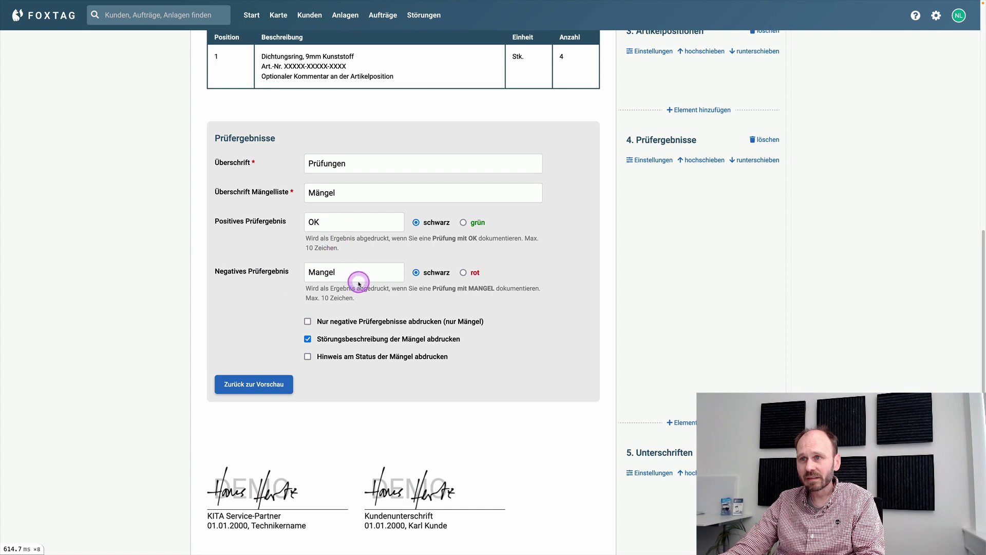
double_click(341, 271)
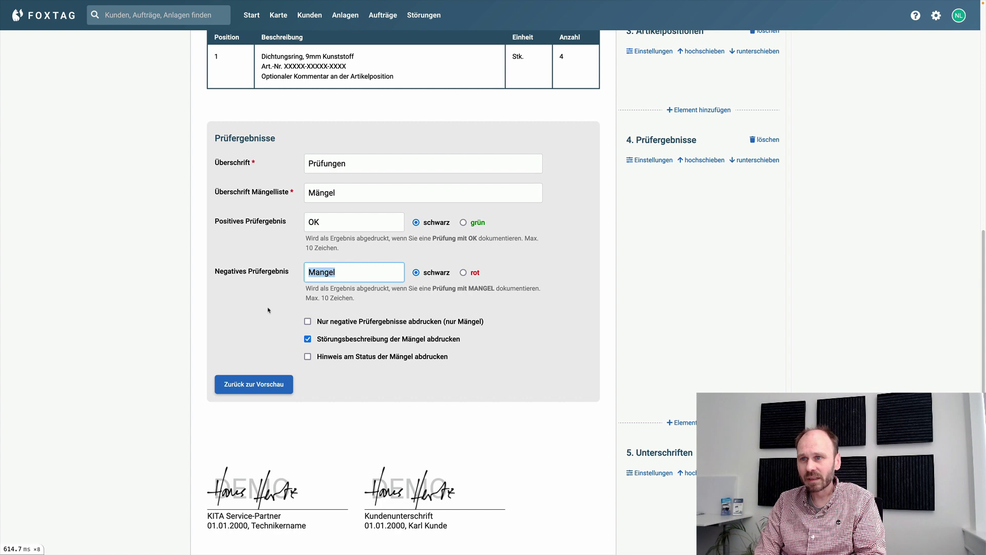
type("NOK")
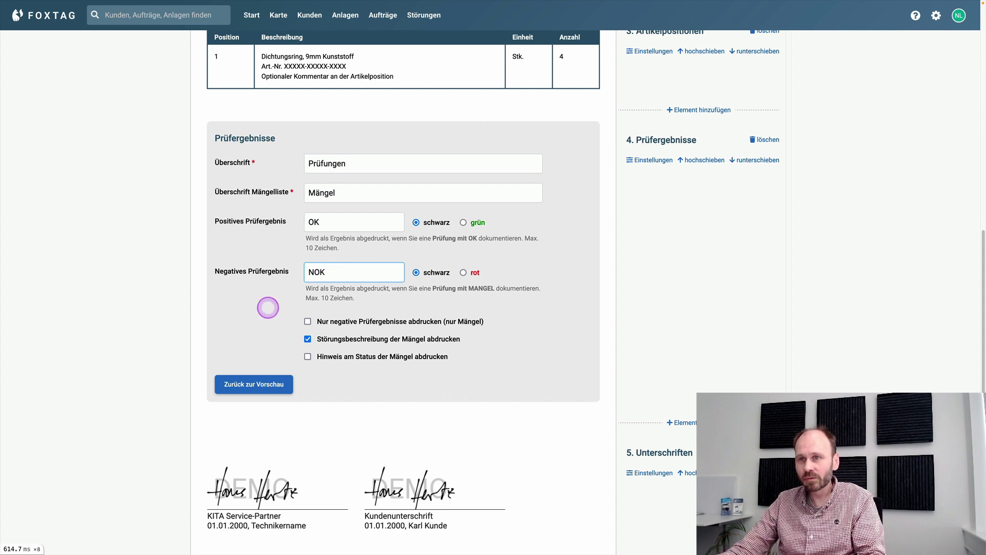
Step: Set the negative test result's colour to rot and the positive one's to grün, and return to the preview
left_click(466, 272)
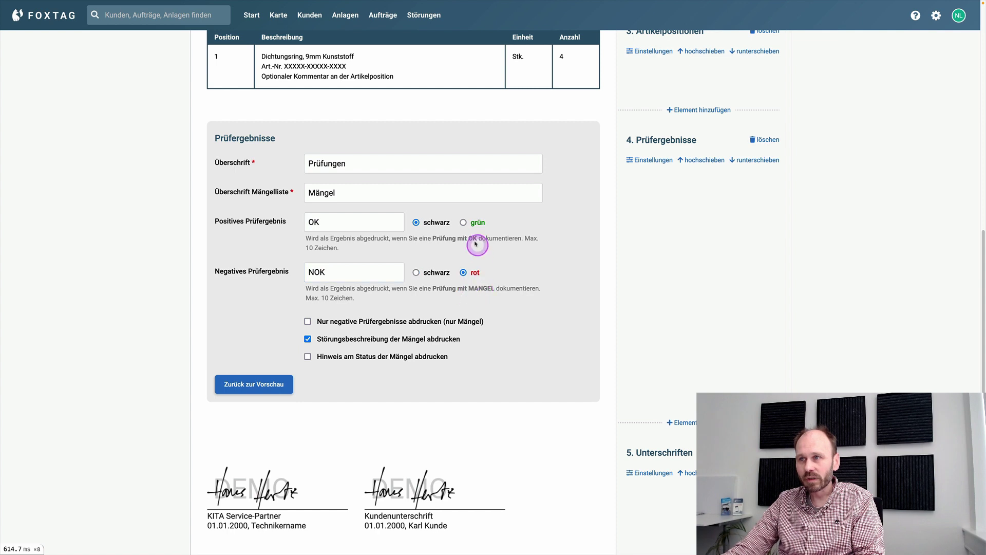
left_click(472, 223)
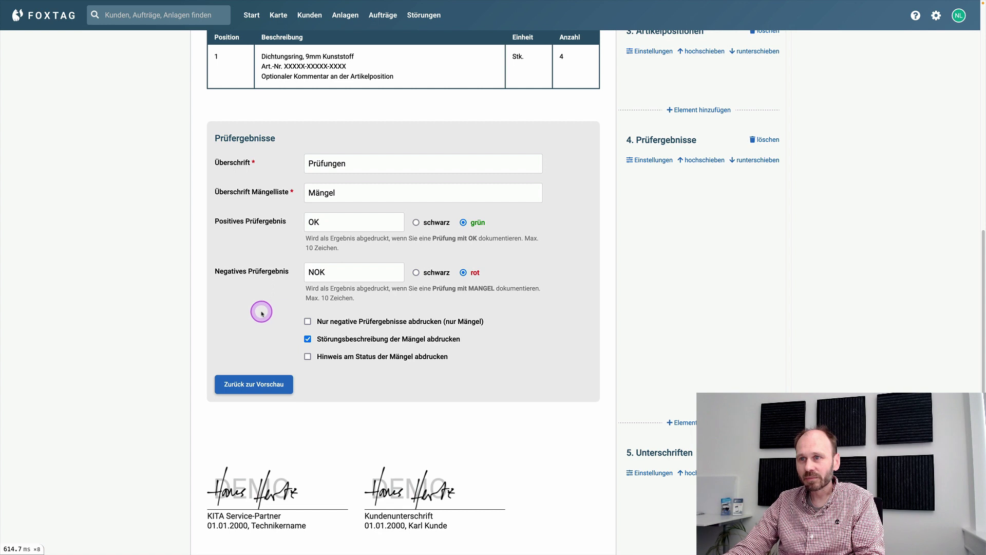
left_click(254, 384)
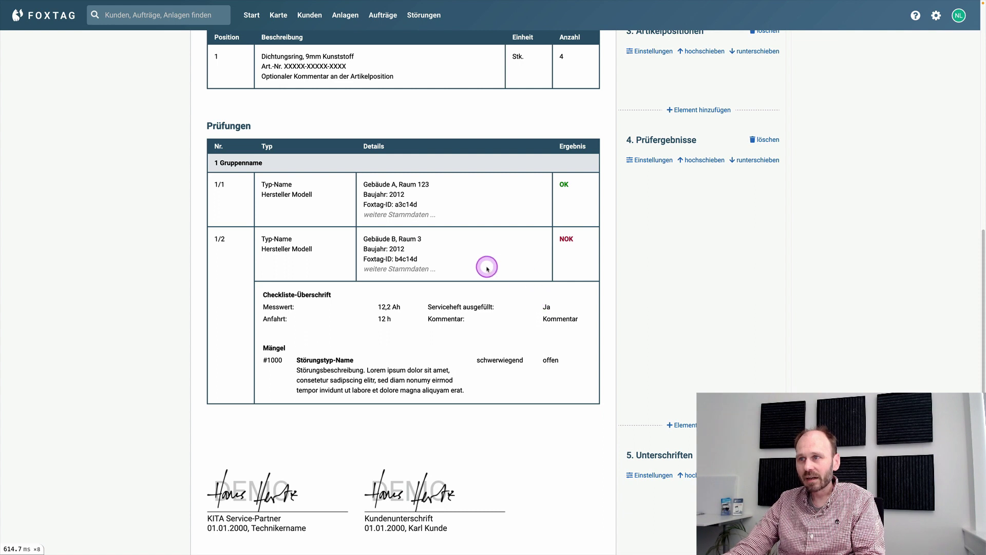
Step: Turn off printing of the Störungsbeschreibung der Mängel in the Prüfergebnisse settings and return to the preview
scroll(487, 267, "down", 1)
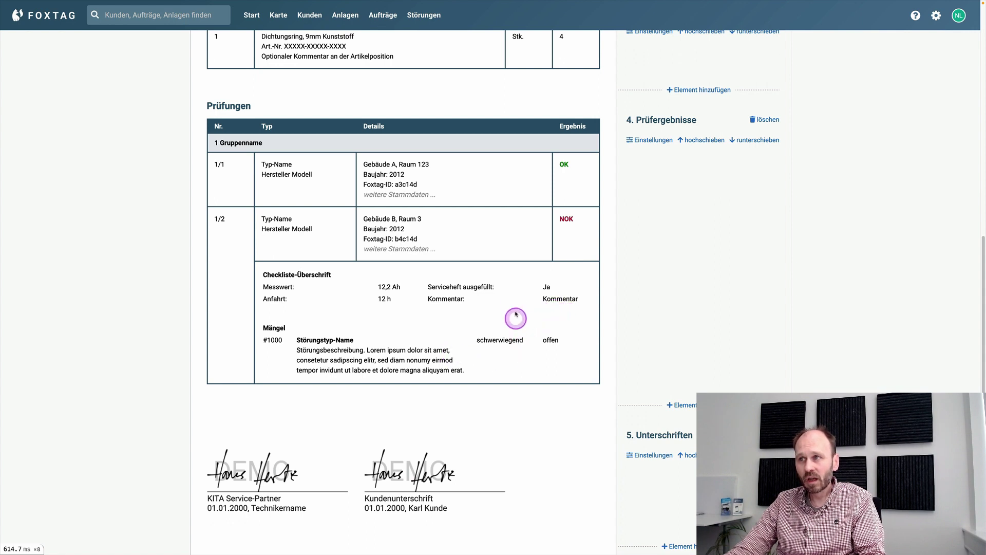
left_click(655, 144)
scroll(539, 308, "down", 1)
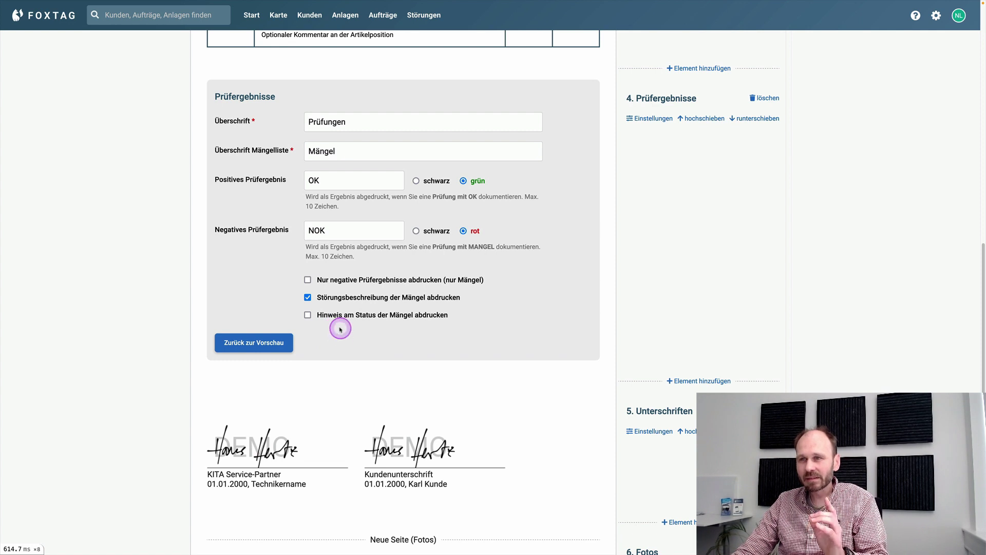
left_click(308, 297)
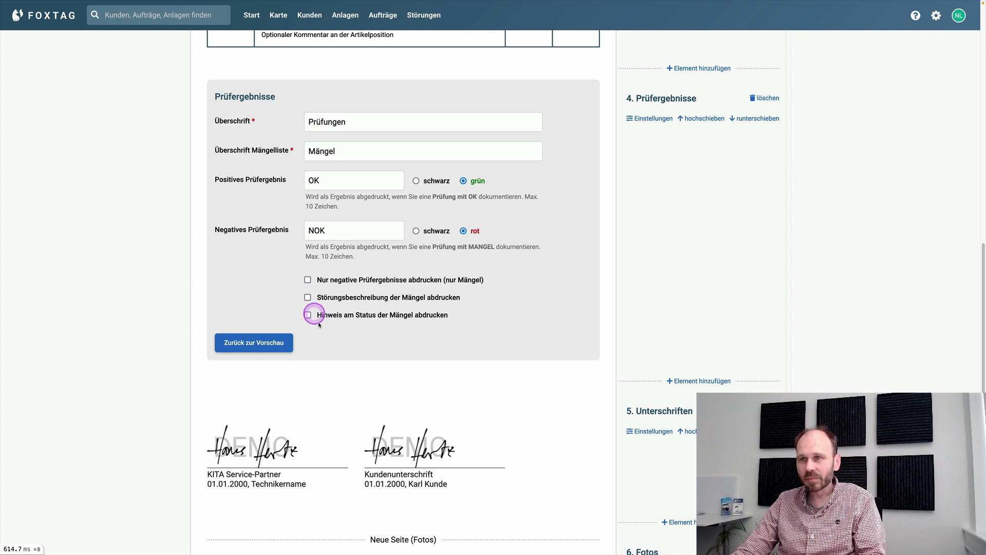
left_click(269, 341)
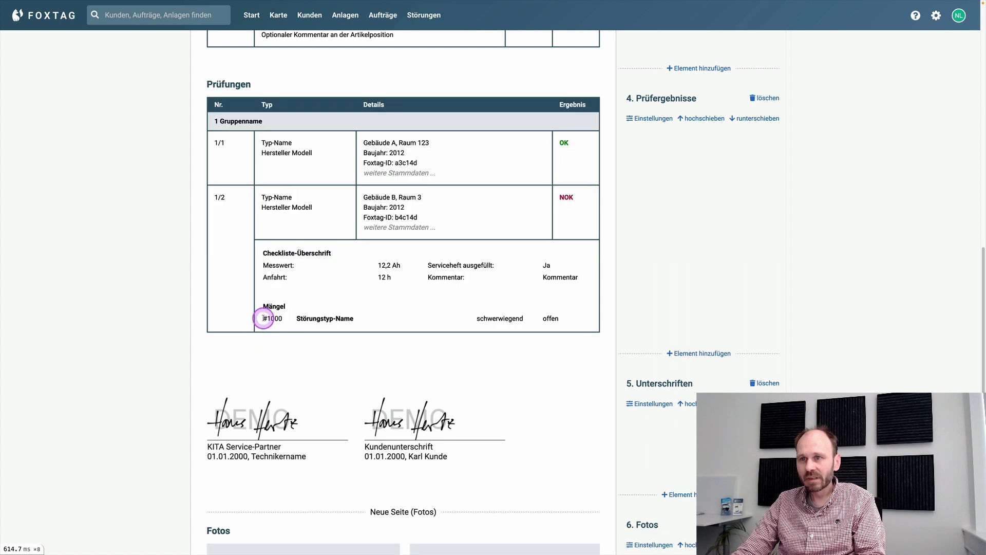
left_click_drag(287, 320, 561, 319)
left_click(562, 319)
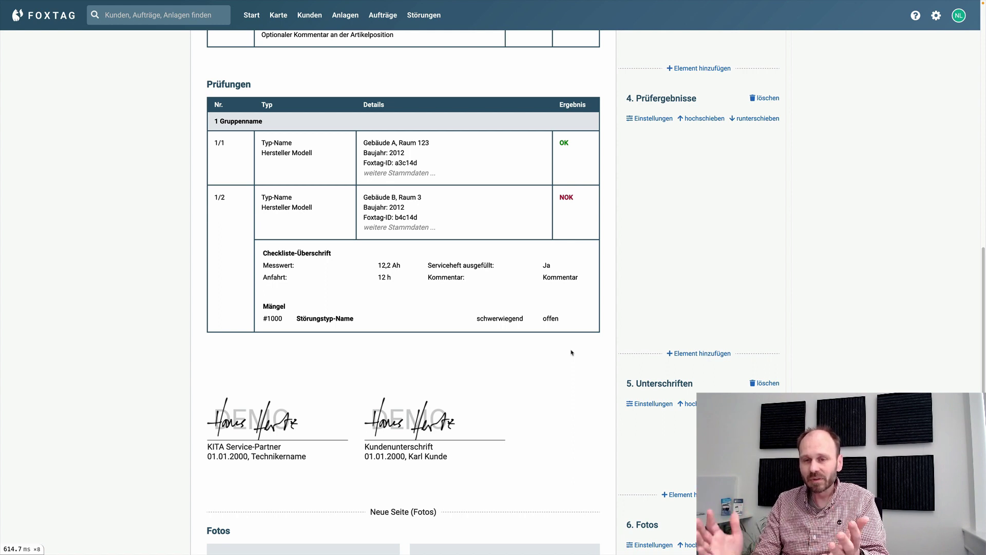
left_click(589, 225)
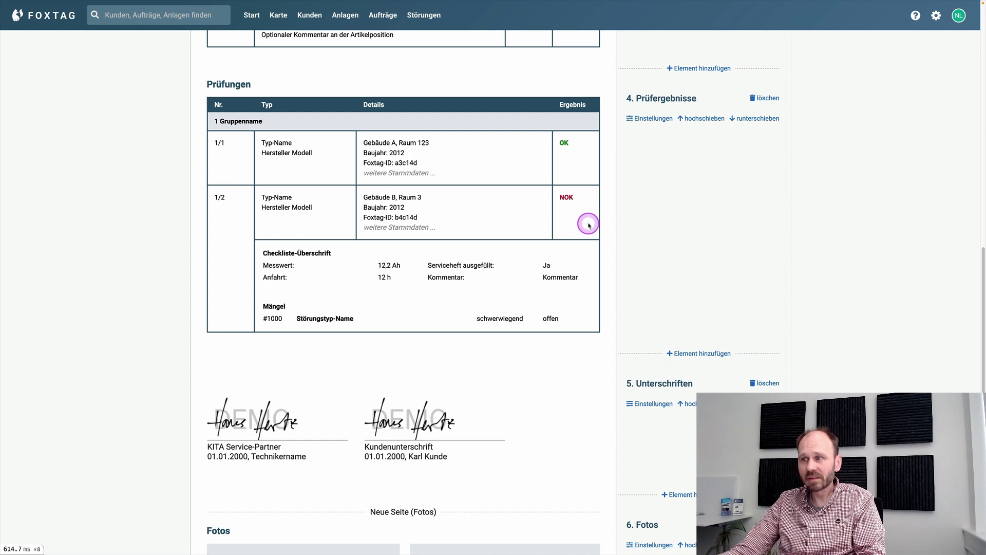
Step: Enter "alsdkj lökasjdf ölaksjf" as the Abschließender Text in the Unterschriften settings and copy it
scroll(637, 436, "down", 2)
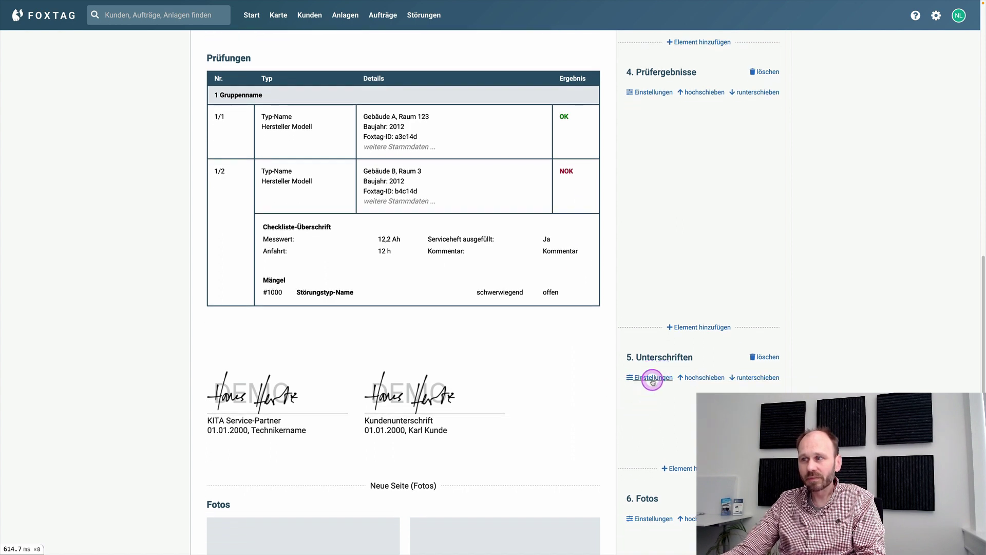
left_click(652, 381)
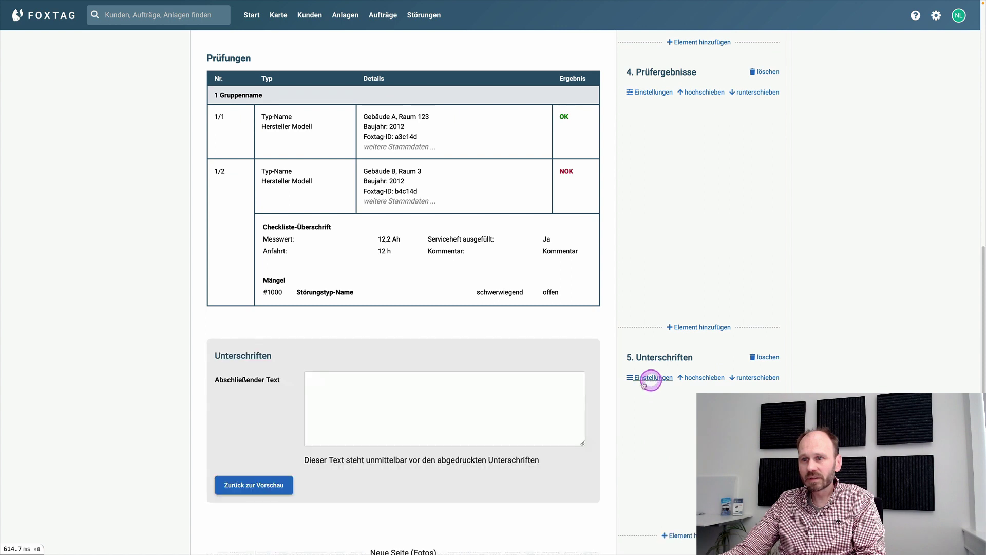
left_click(342, 406)
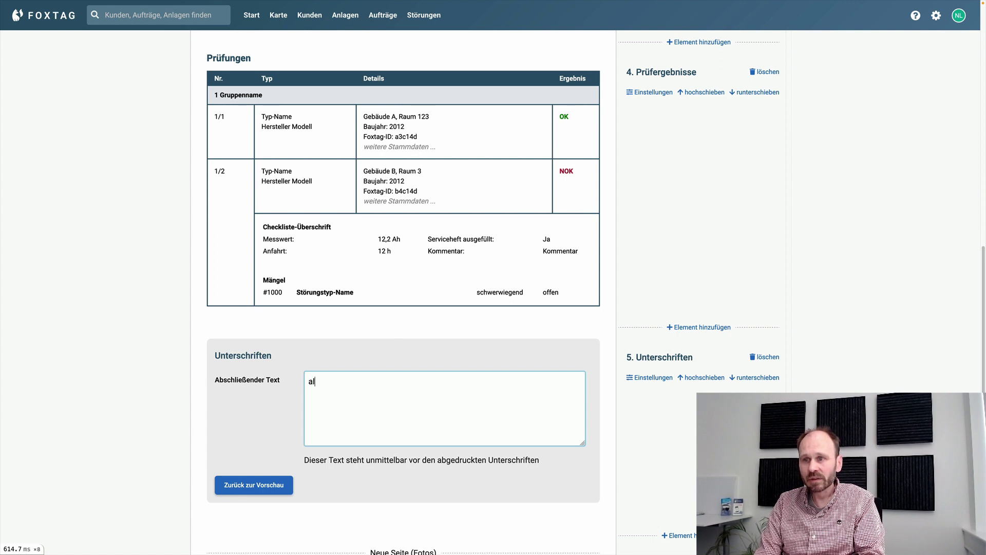
key("ctrl+a")
key("super+c")
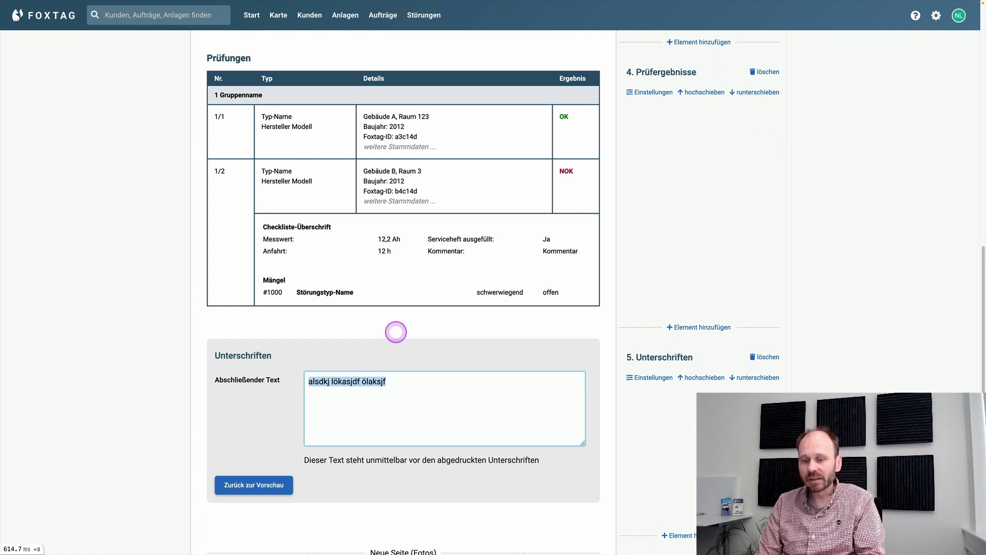
key("Right")
key("super+space")
key("super+v")
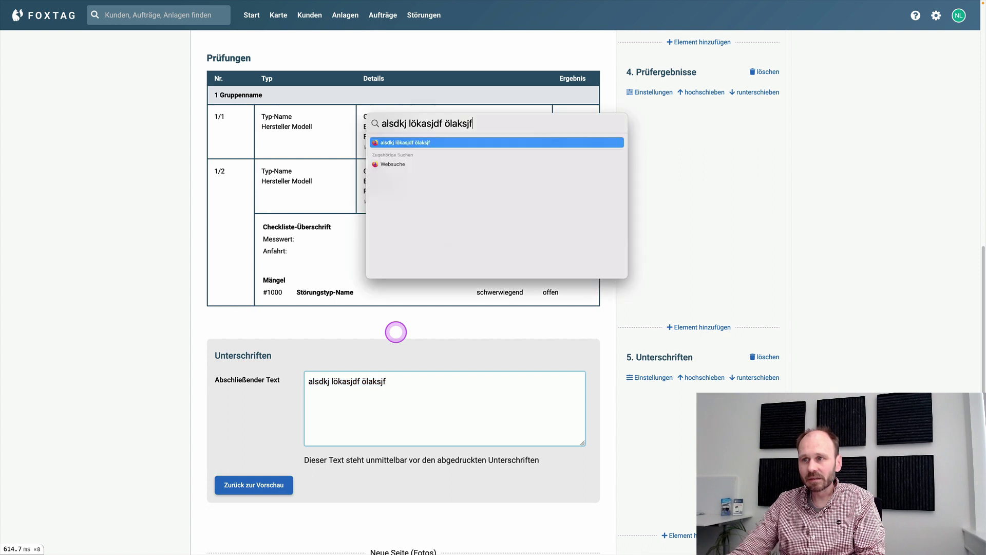
key("Escape")
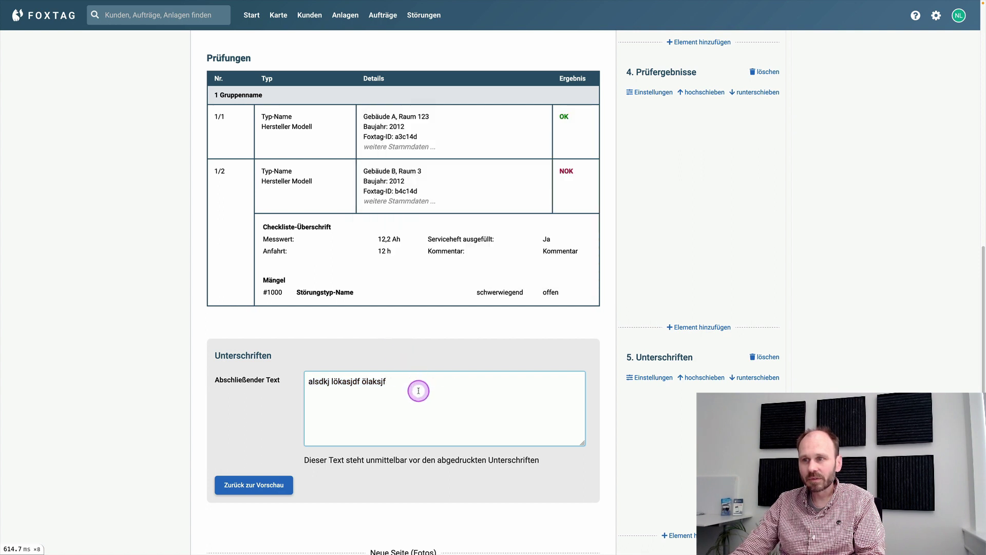
Step: Lengthen the closing text of the Unterschriften section with repeated copies of the copied words and return to the preview
key("super+v")
key("super+v")
key("super+v")
key("super+v")
key("super+v")
key("super+v")
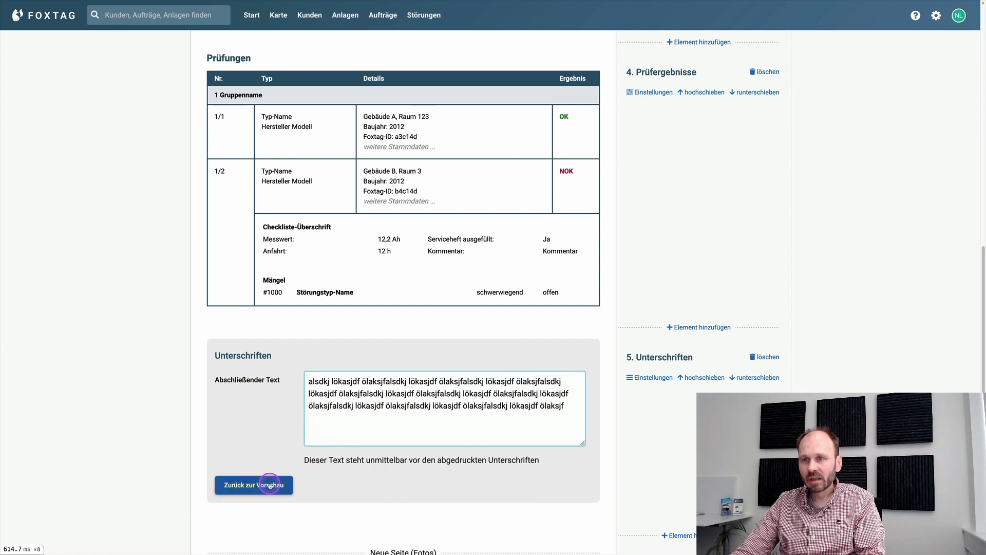
left_click(254, 485)
scroll(315, 426, "down", 1)
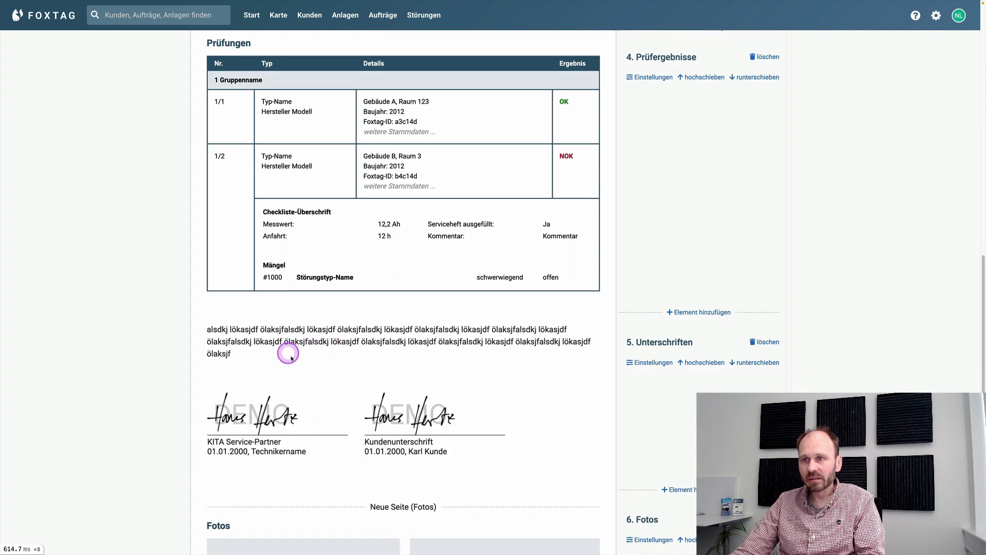
Step: Add a separate paragraph "asdfasdf" at the end of the Unterschriften closing text and return to the preview
left_click(655, 363)
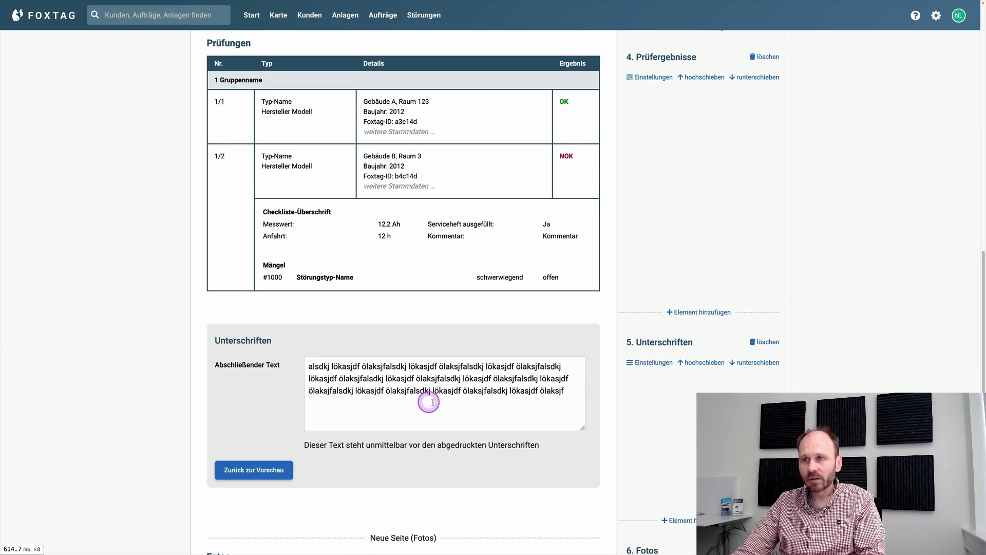
left_click(570, 385)
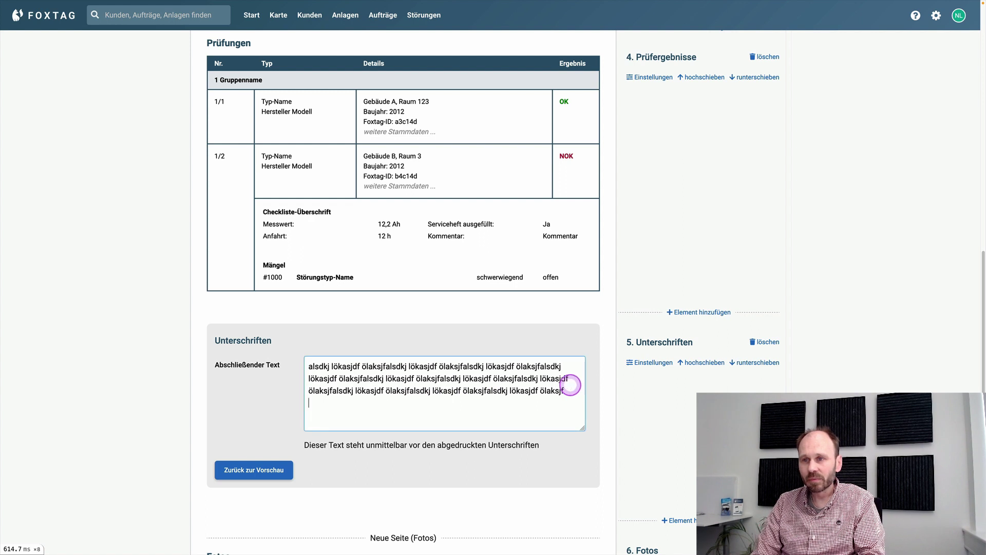
left_click(270, 469)
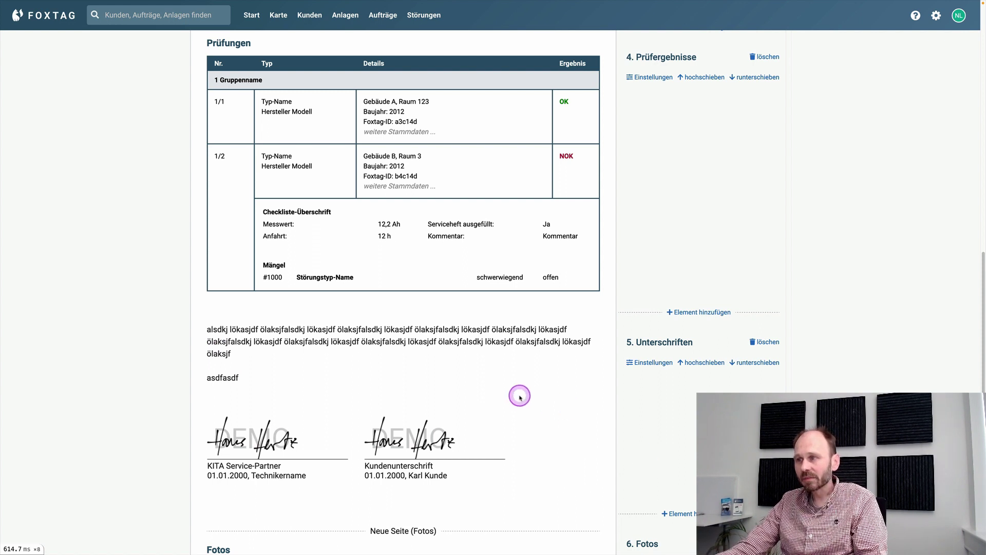
Step: Replace the footer text in the Fußzeile settings with "Auftrag %JOB.DATE%"
scroll(519, 396, "down", 5)
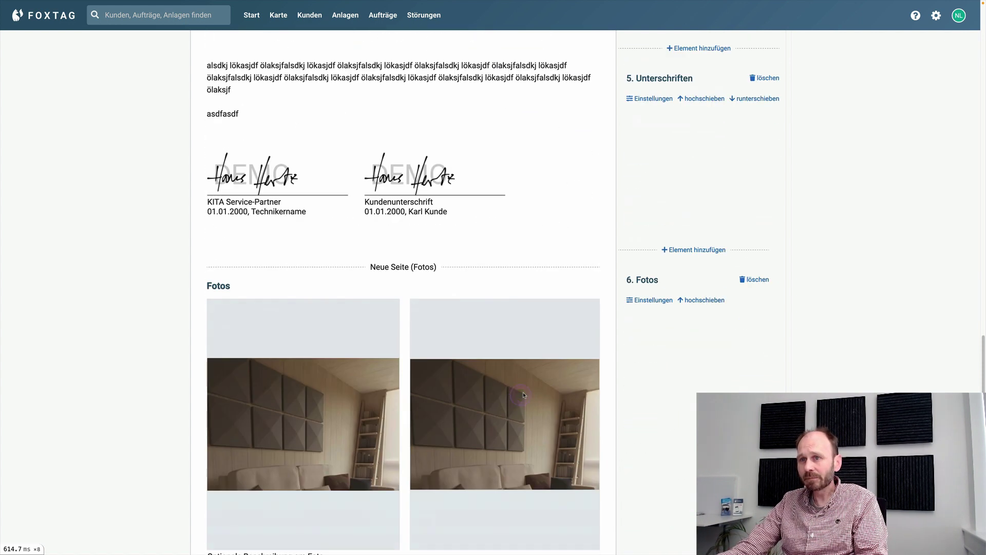
scroll(432, 317, "down", 2)
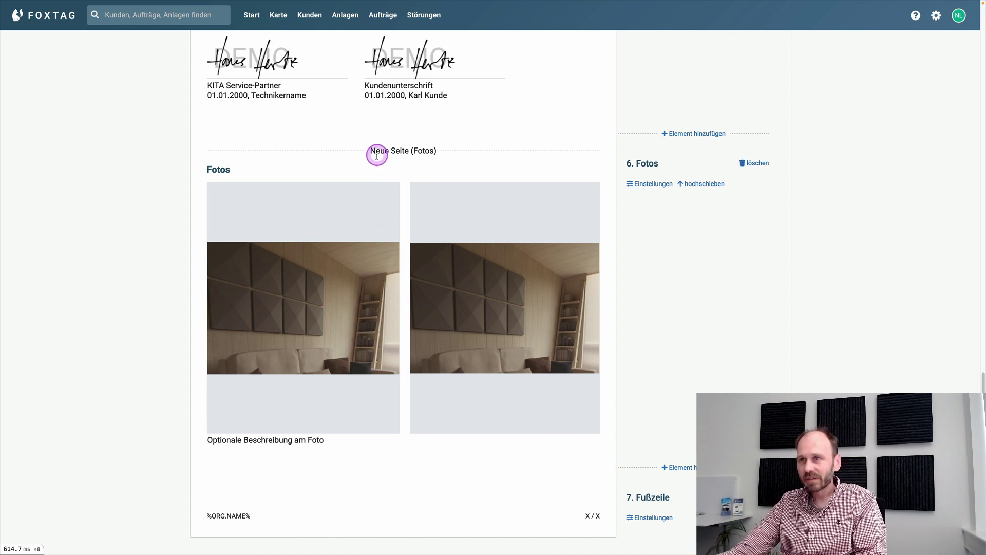
scroll(482, 327, "down", 2)
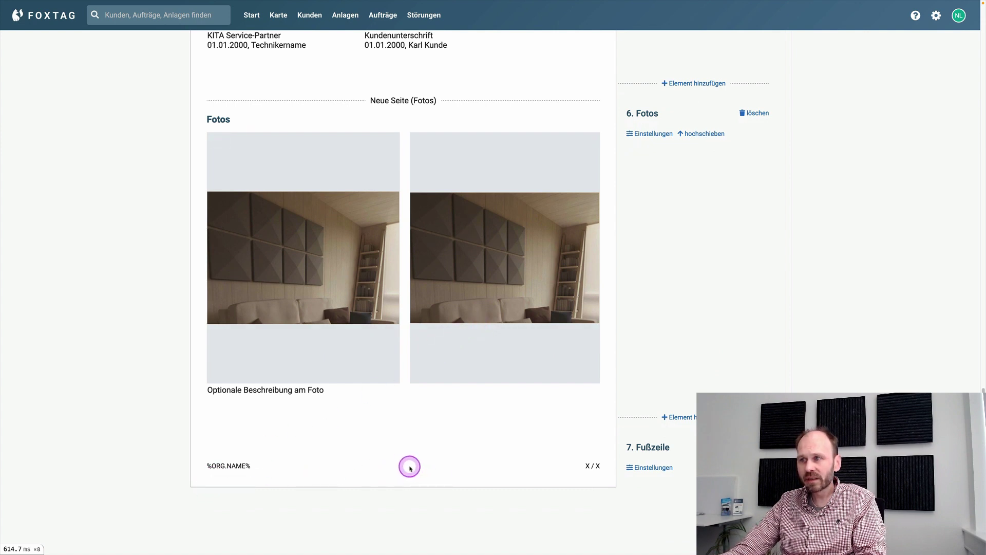
left_click(649, 468)
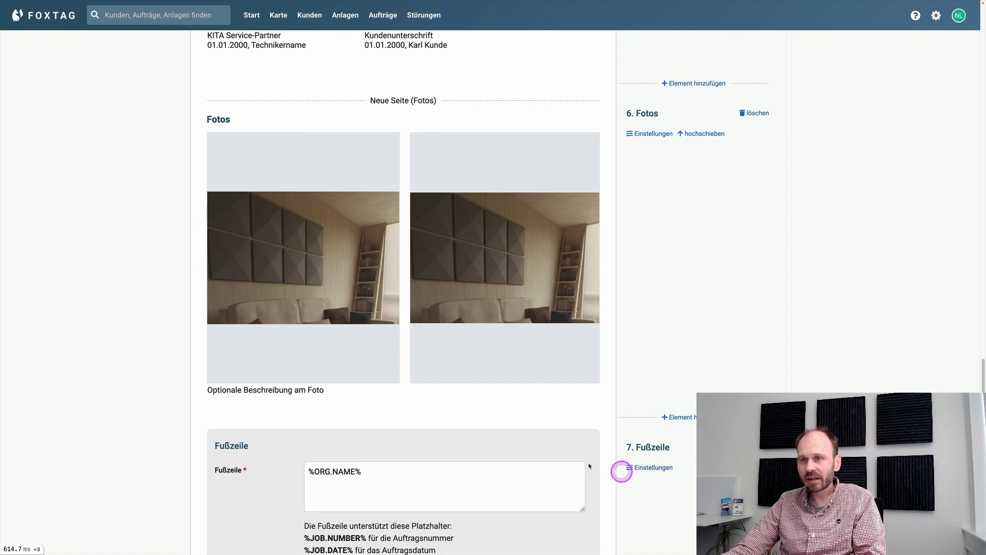
scroll(529, 415, "down", 5)
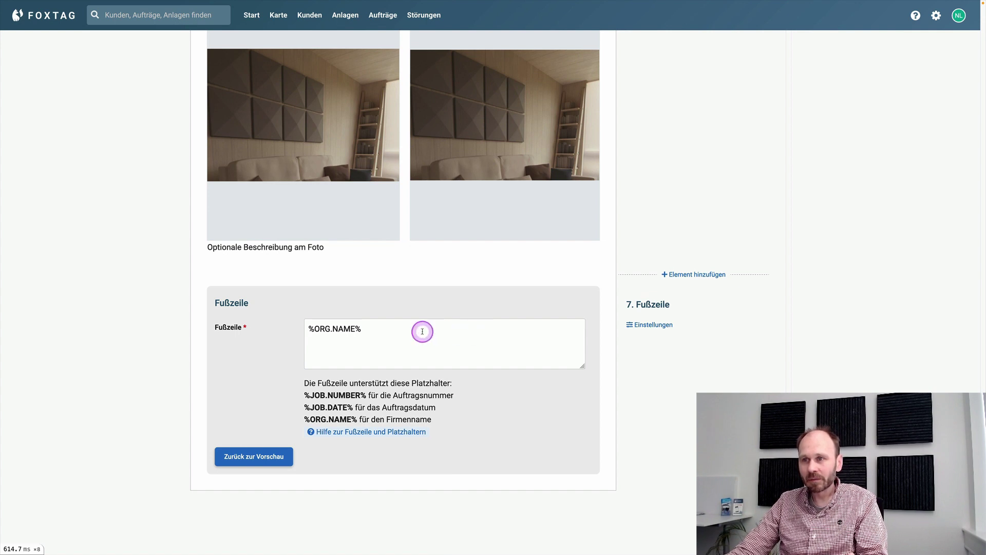
left_click_drag(383, 328, 297, 323)
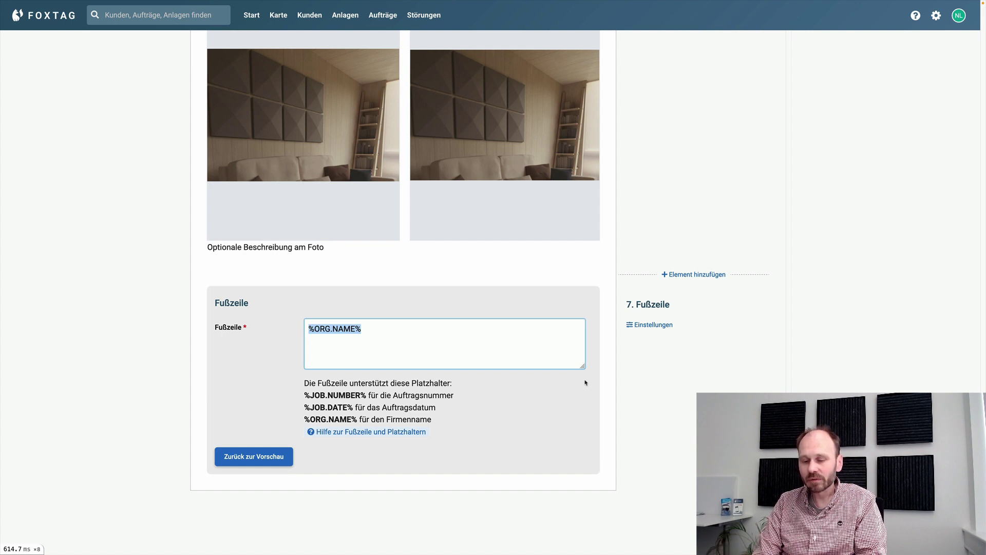
type("Auftra")
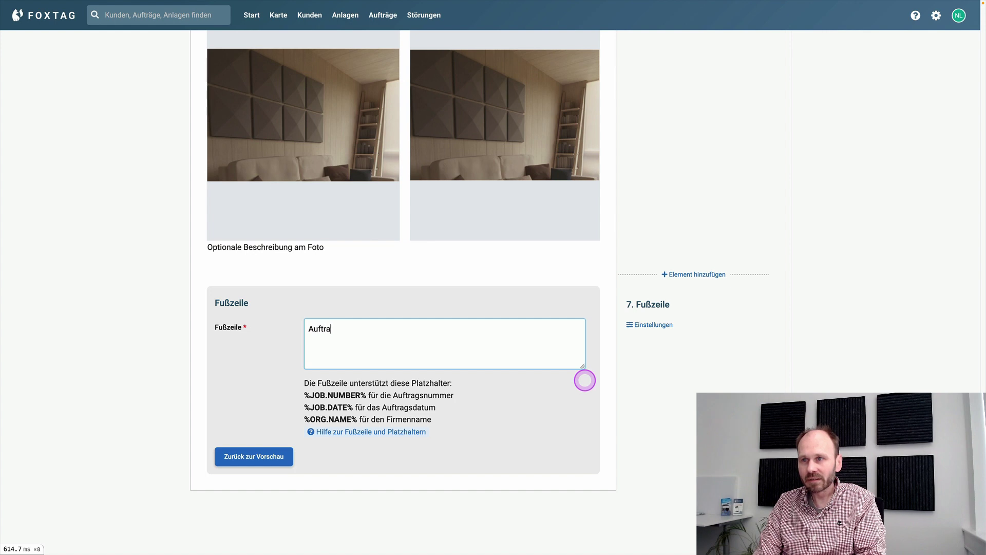
type("g")
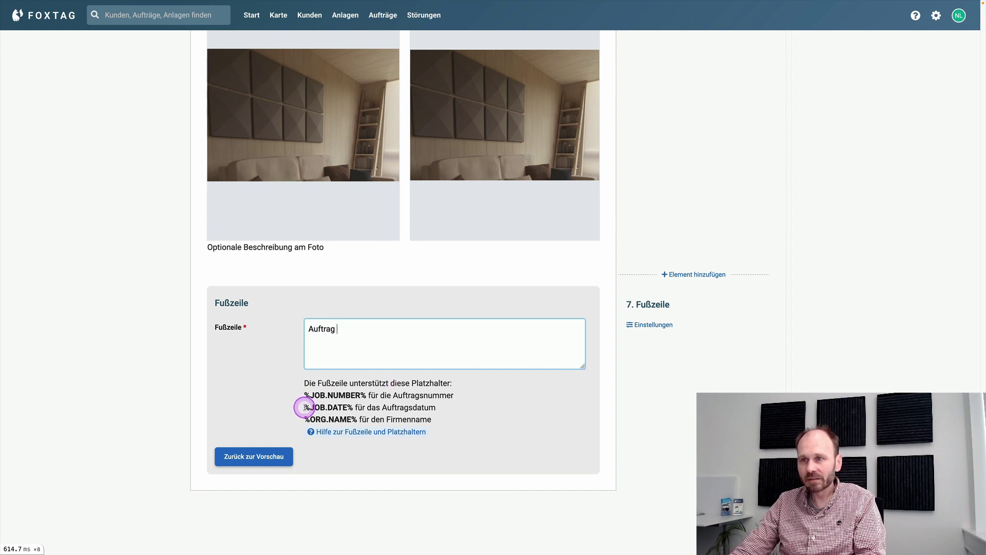
left_click_drag(305, 408, 329, 410)
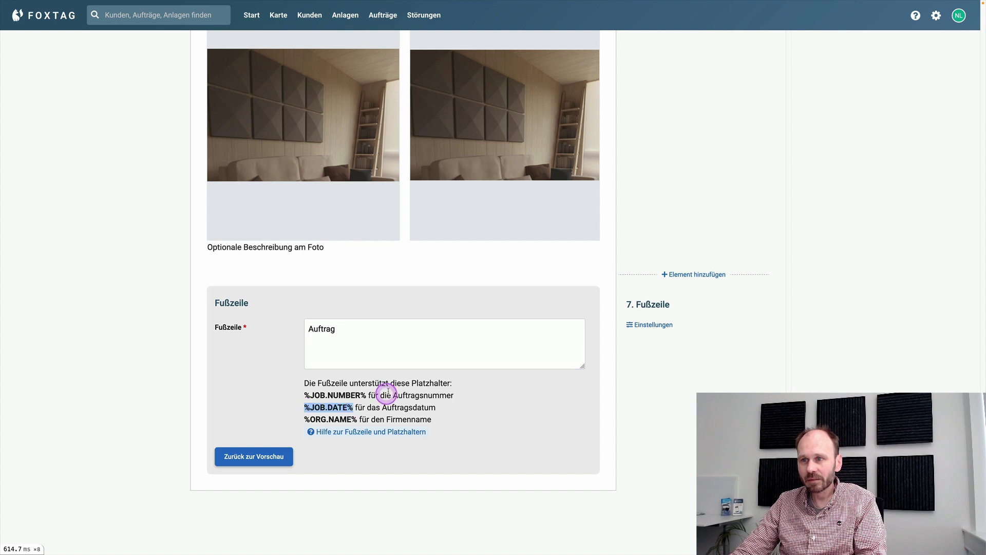
left_click(352, 326)
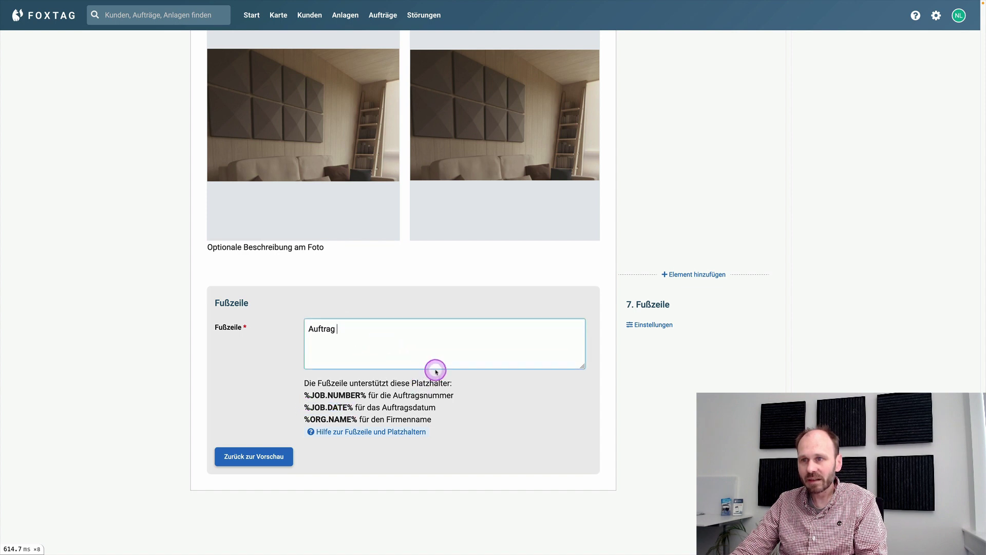
type("%JOB.DATE%")
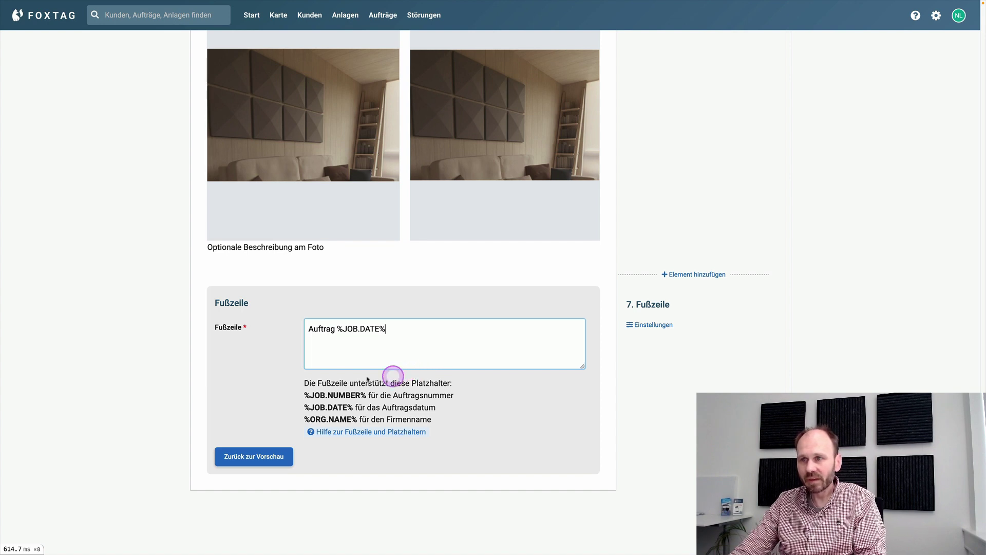
Step: Insert "%JOB.NUMBER% vom" before the date placeholder in the footer text and return to the preview
left_click_drag(305, 395, 347, 394)
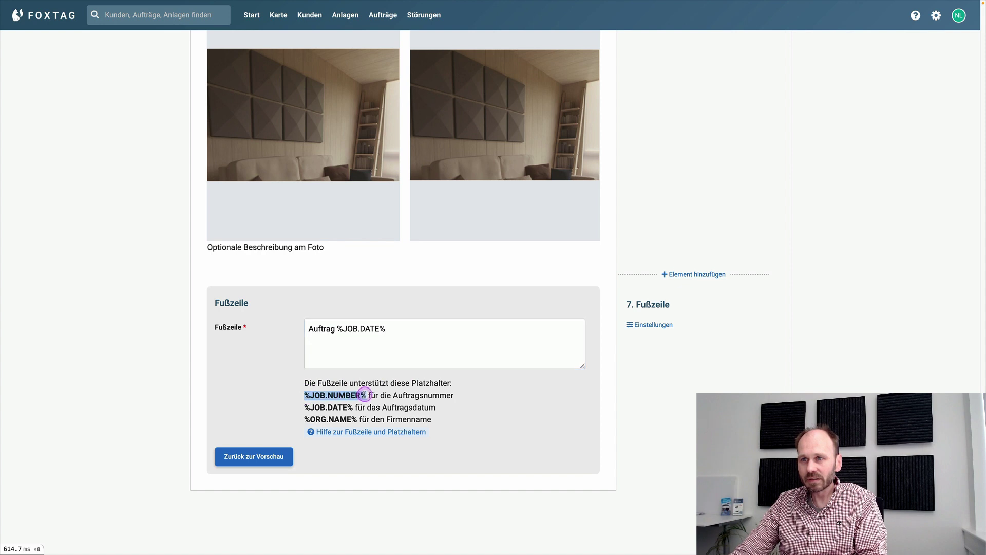
key("ctrl+c")
left_click(336, 329)
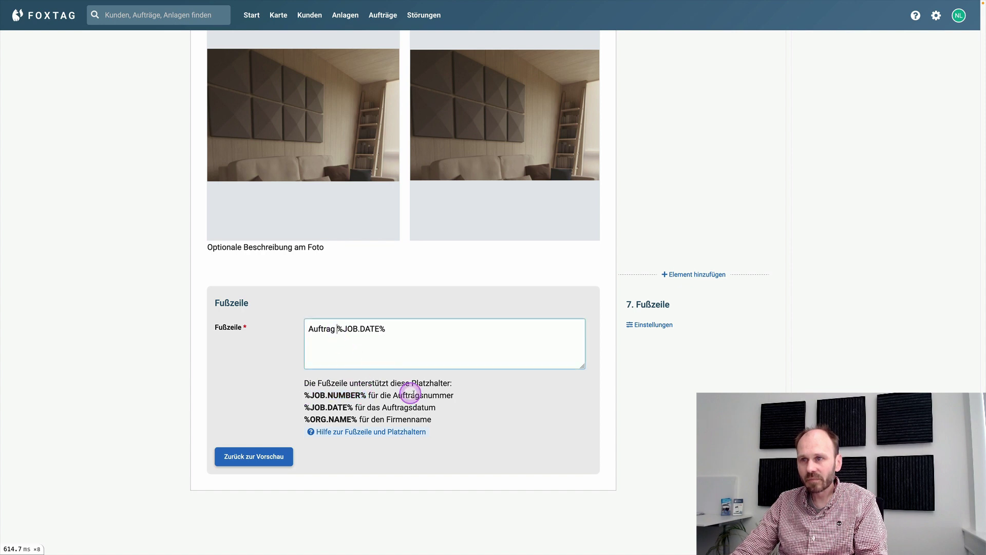
key("ctrl+v")
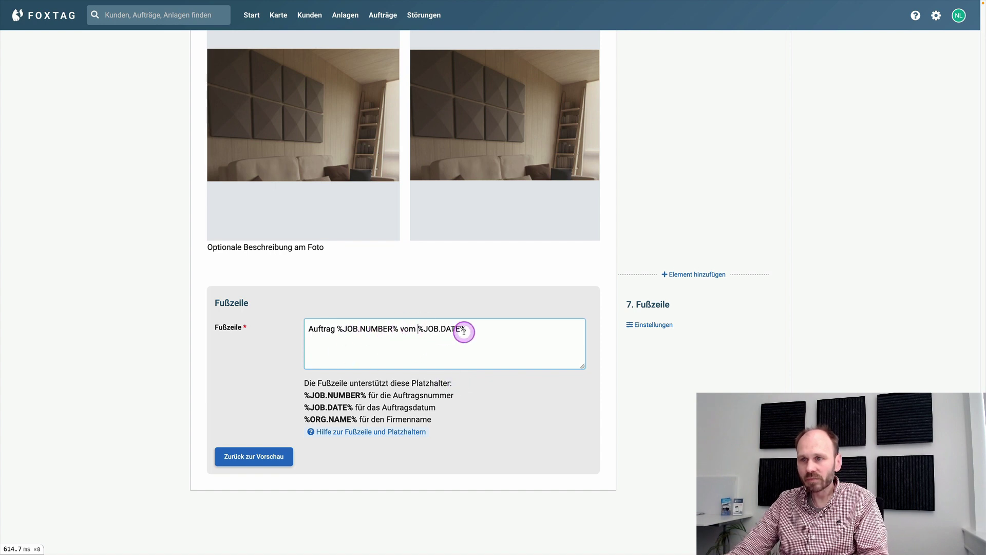
left_click(267, 461)
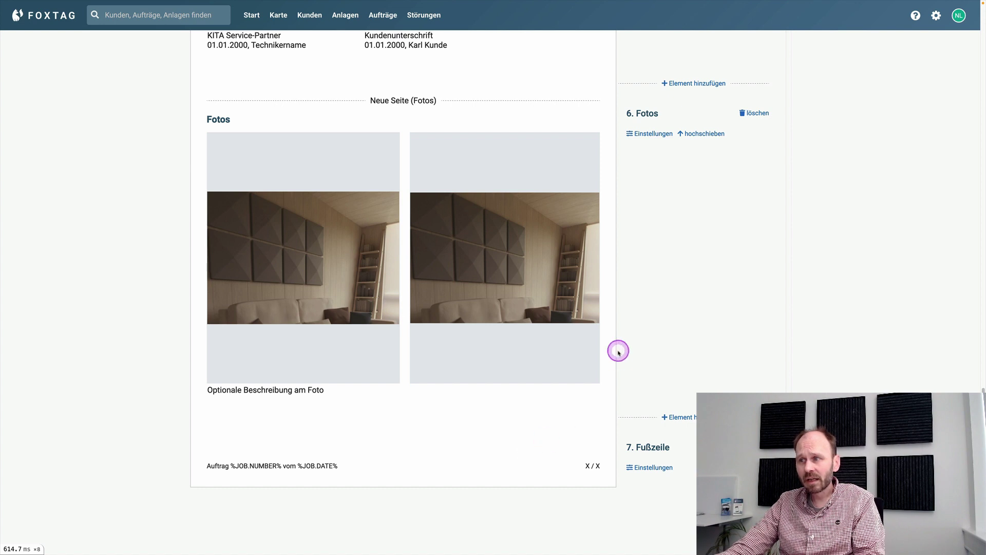
Step: Create a test report of the layout with the Wartungstermin 16.06.2022 order and open the resulting report
scroll(618, 352, "up", 15)
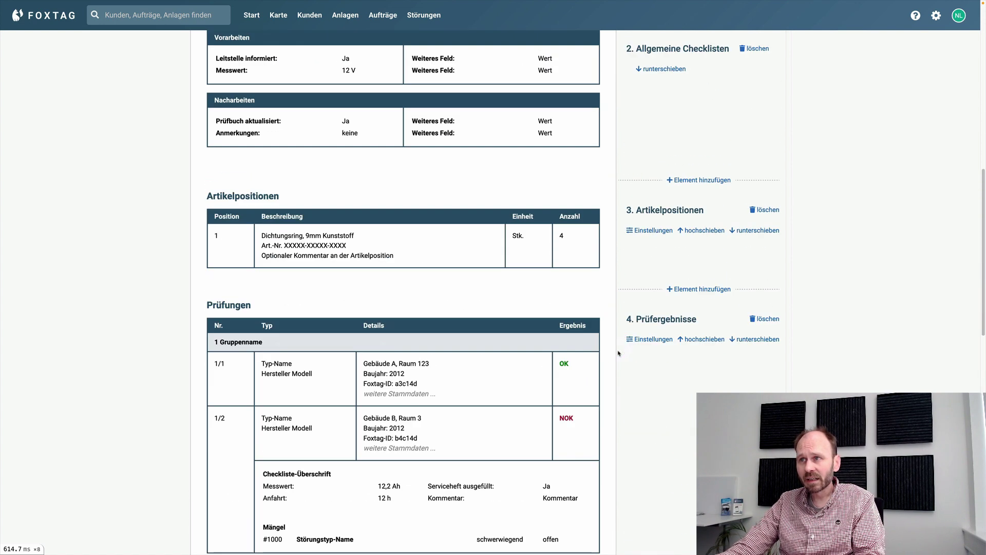
scroll(618, 351, "up", 8)
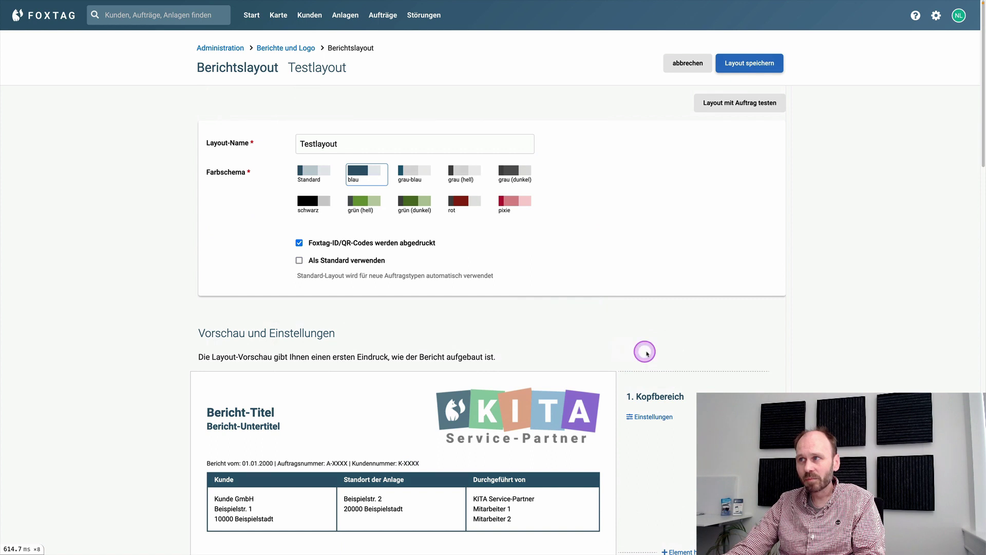
left_click(723, 105)
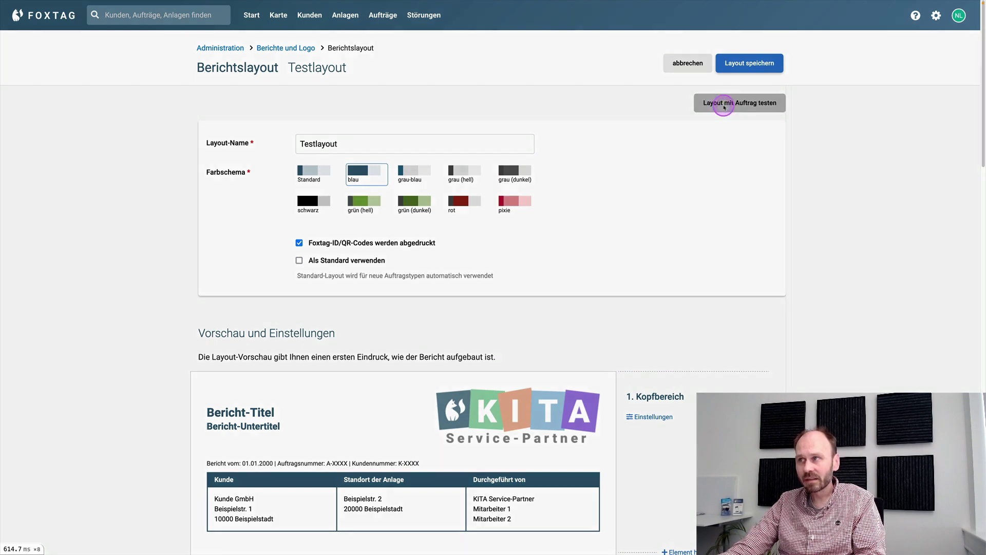
left_click(363, 300)
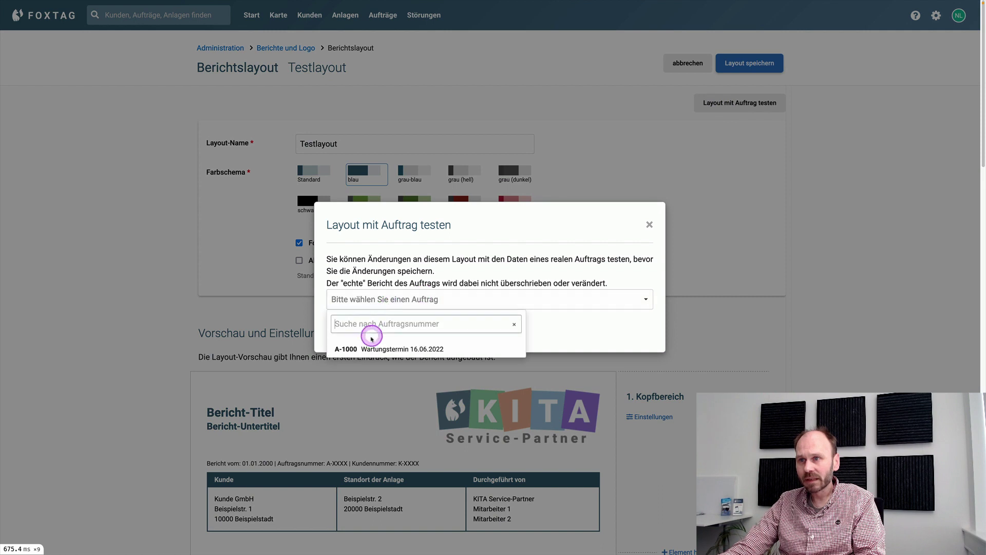
left_click(369, 346)
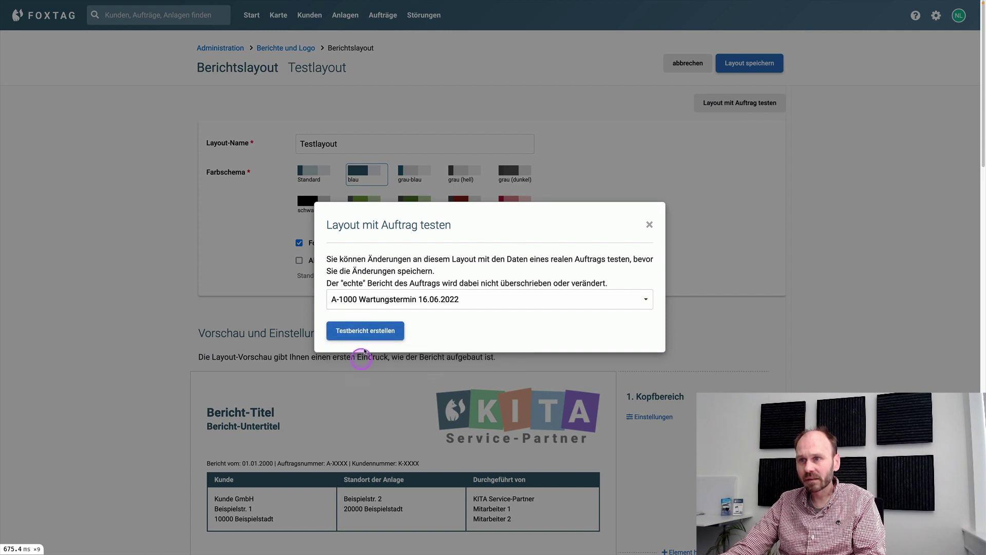
left_click(366, 333)
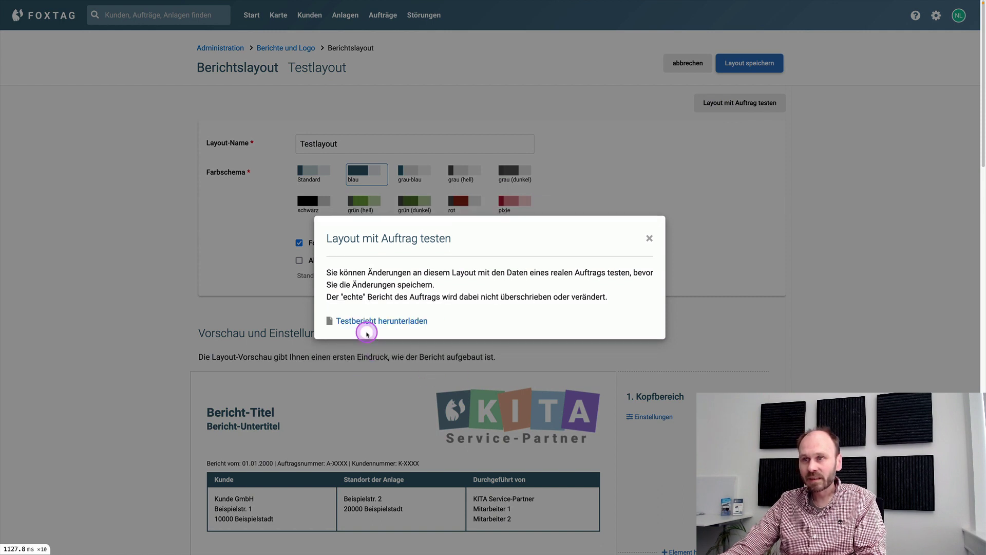
left_click(373, 322)
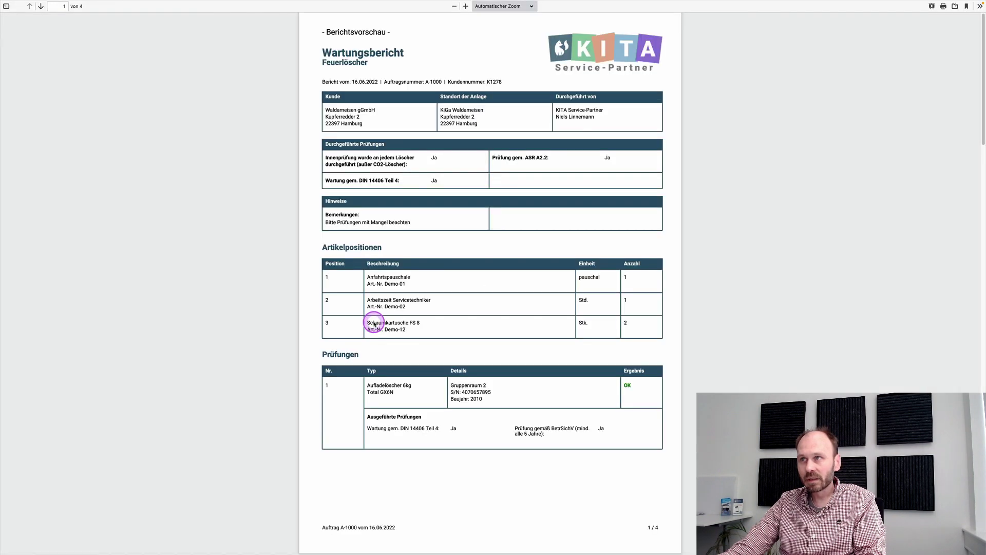
Step: Examine the test report at 200 % zoom, checking its header, checklists, Prüfungen and footers, and close the report and the test dialog
left_click(531, 13)
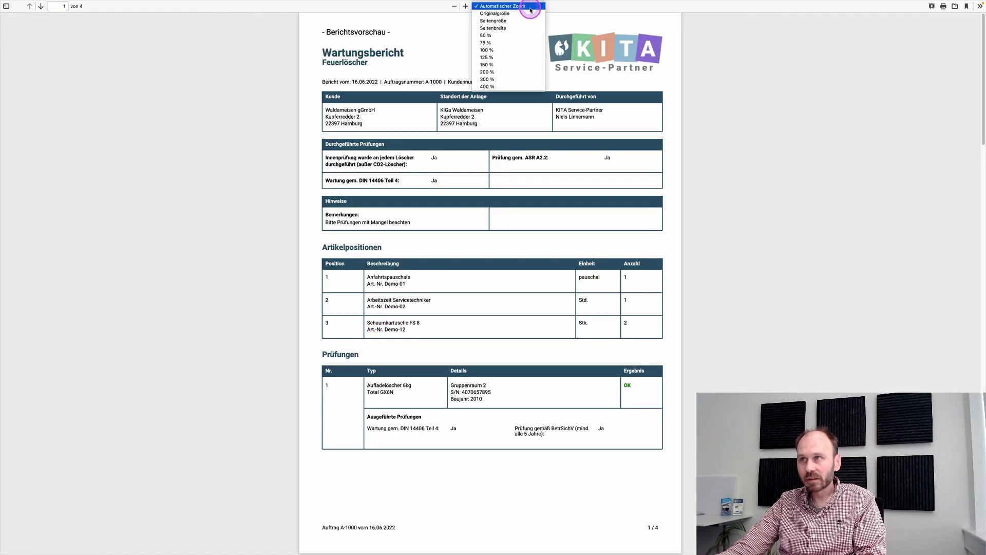
left_click(529, 64)
left_click(530, 8)
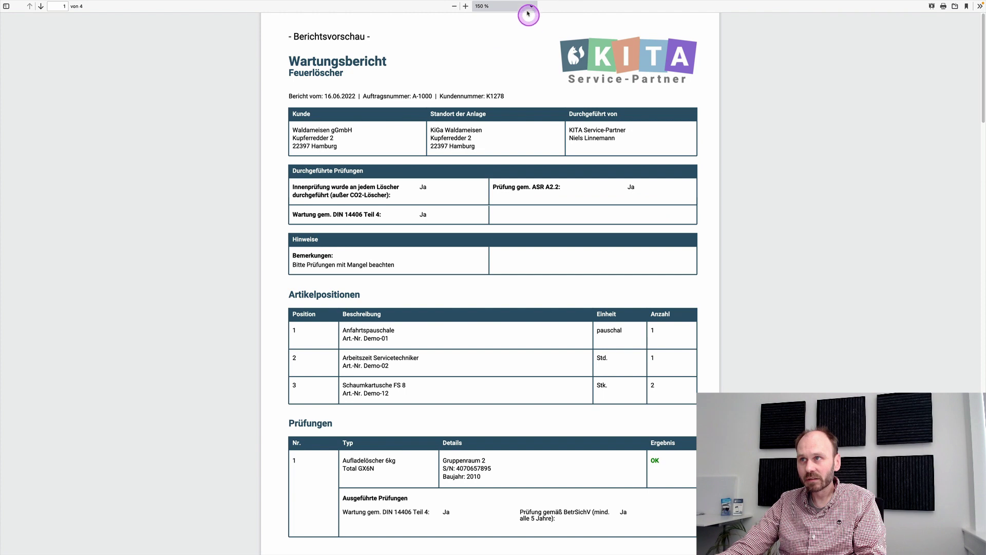
left_click(528, 83)
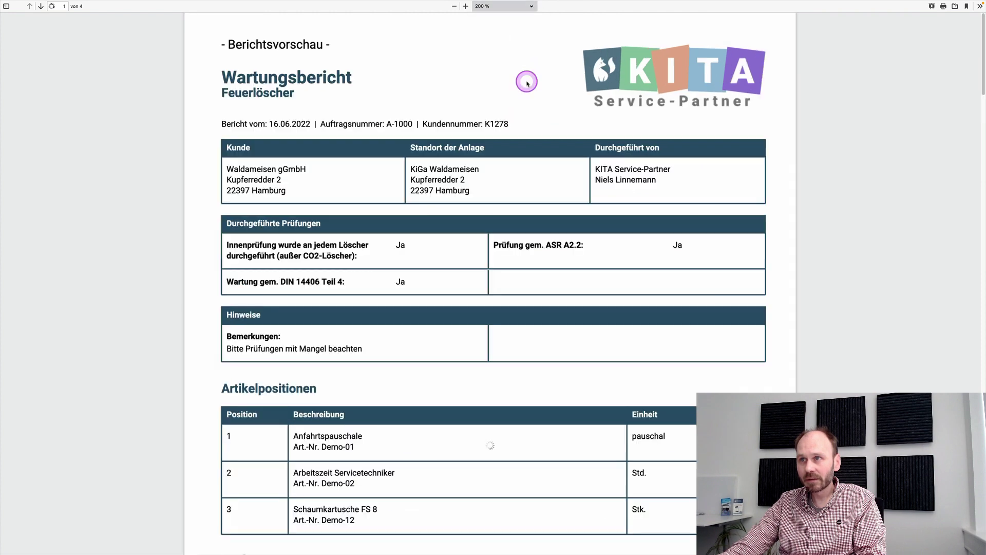
scroll(433, 260, "down", 5)
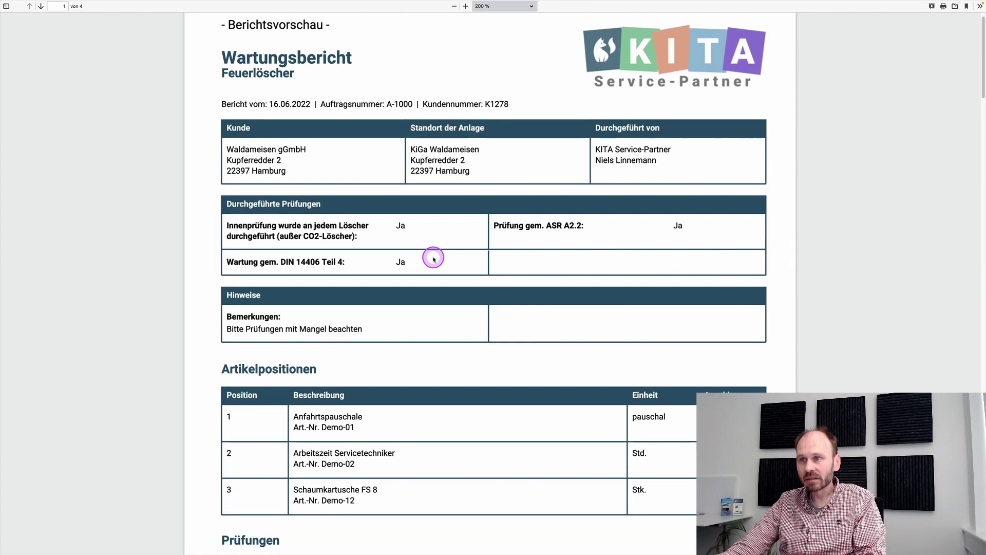
scroll(433, 260, "down", 3)
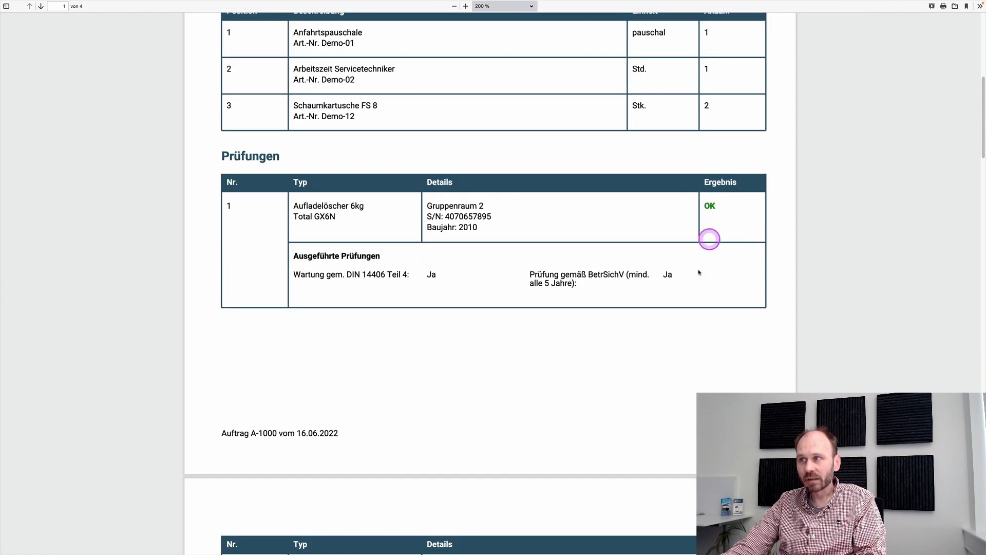
scroll(574, 325, "down", 7)
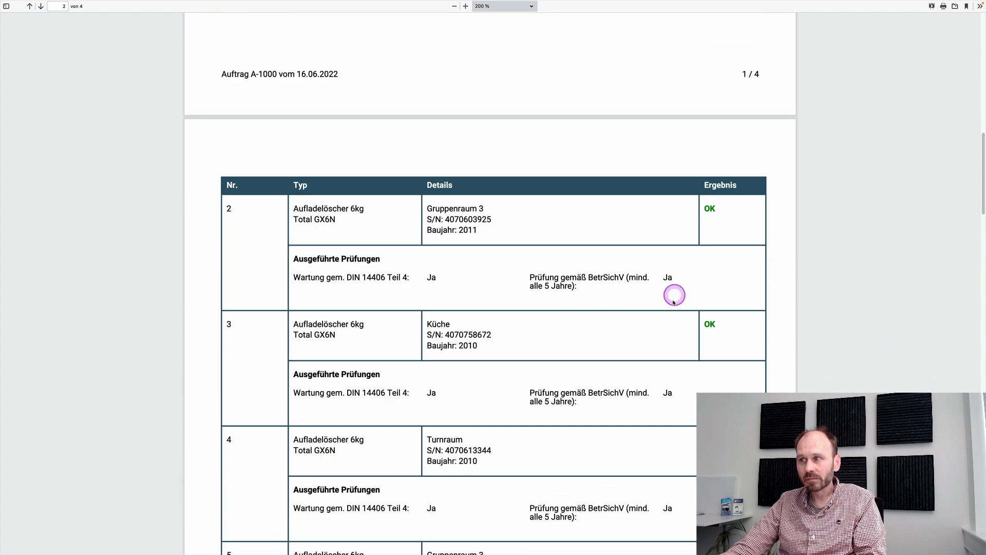
scroll(712, 322, "down", 7)
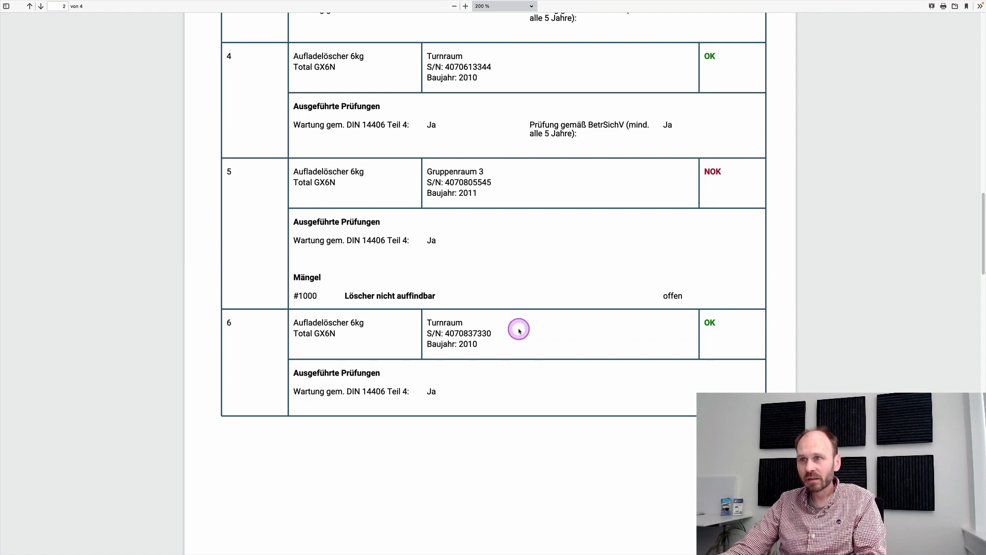
scroll(520, 329, "down", 3)
scroll(461, 298, "down", 2)
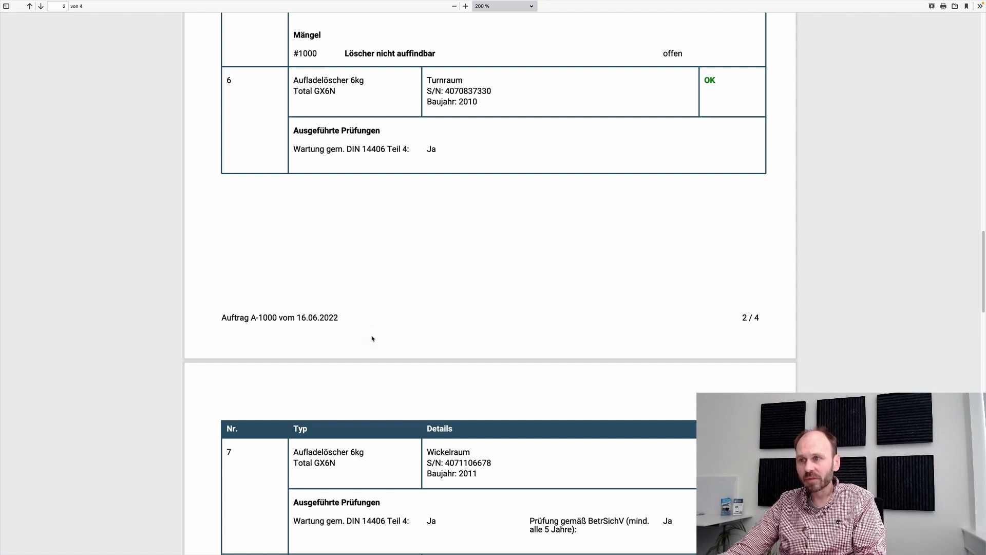
scroll(373, 338, "up", 20)
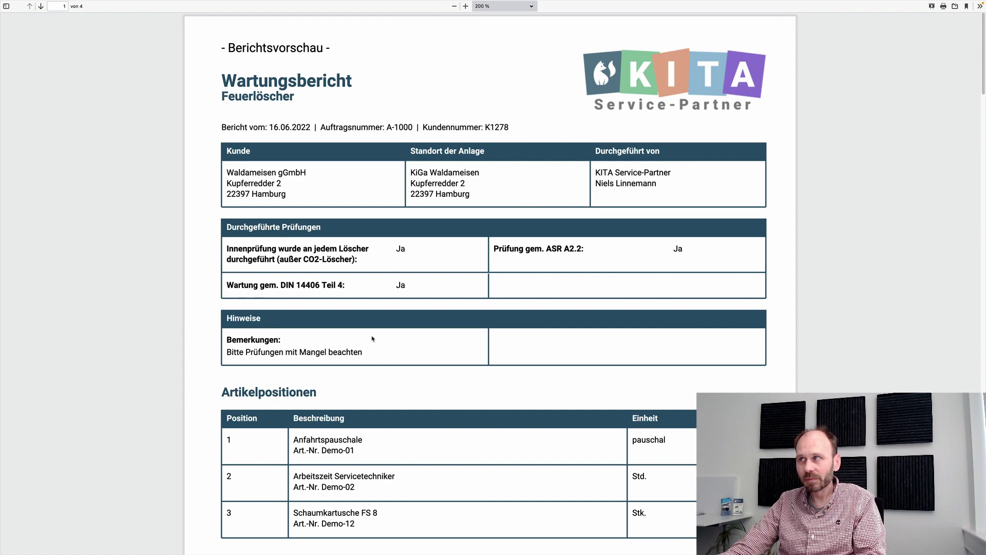
scroll(373, 338, "down", 20)
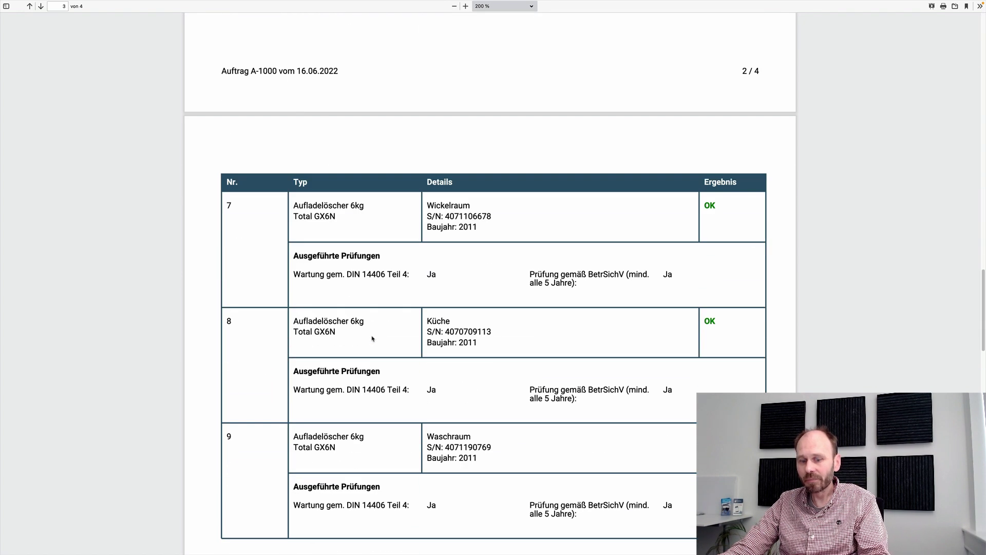
key("ctrl+w")
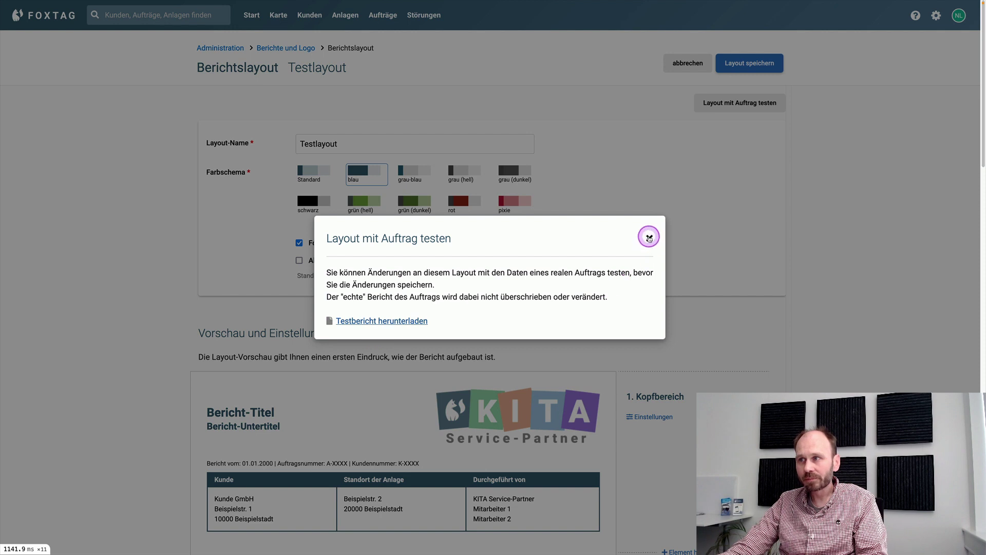
left_click(649, 239)
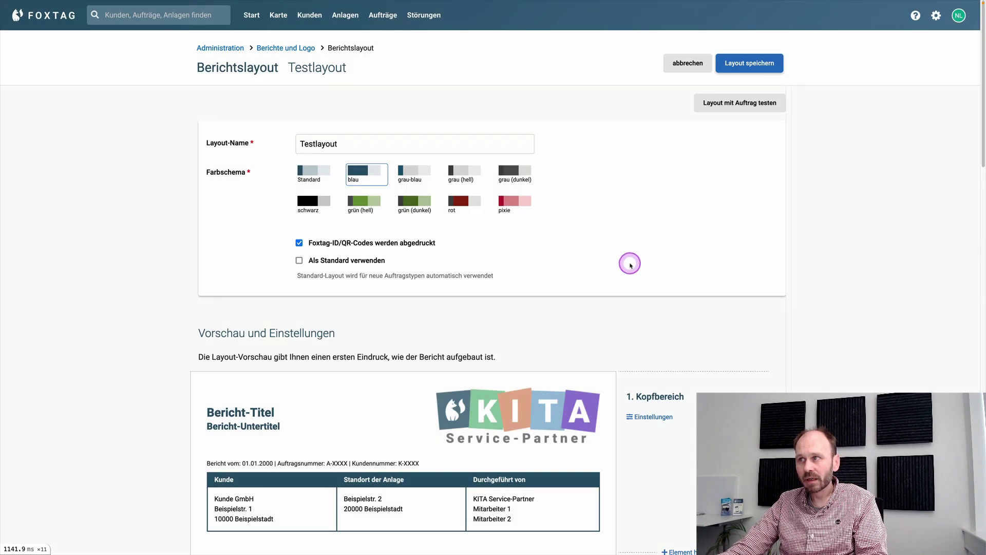
Step: Delete the Prüfergebnisse and Artikelpositionen elements from the report layout
scroll(631, 265, "down", 1)
scroll(631, 265, "down", 10)
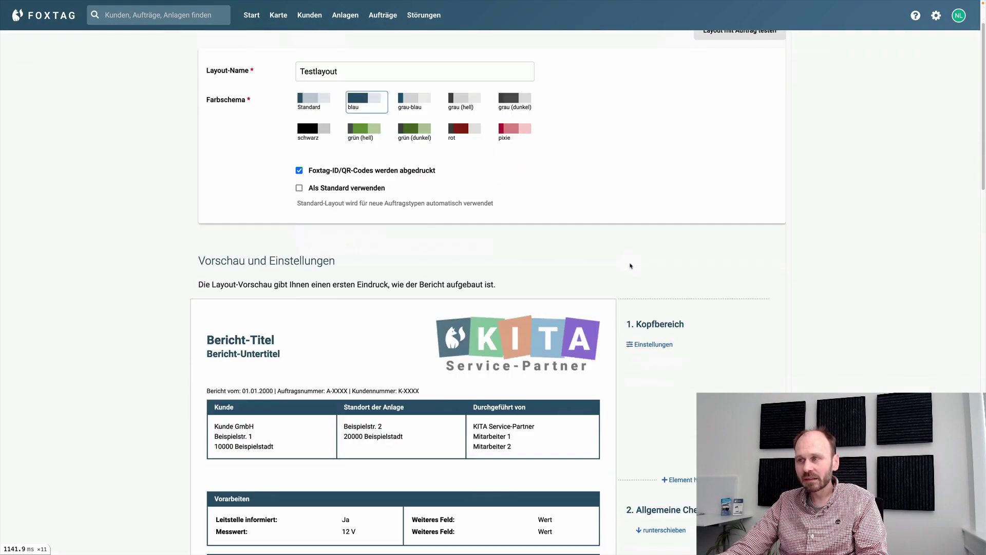
scroll(631, 265, "down", 5)
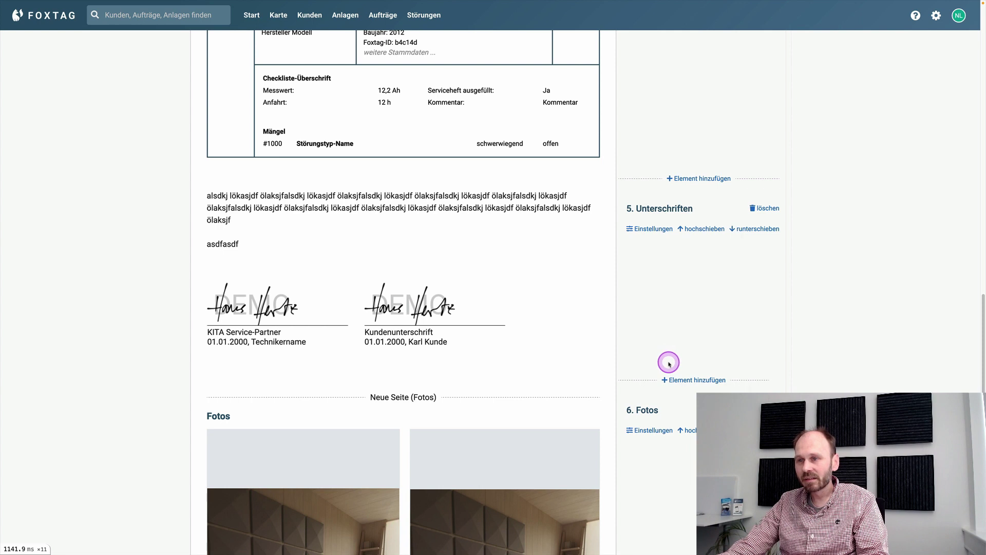
scroll(669, 364, "down", 4)
scroll(669, 364, "up", 3)
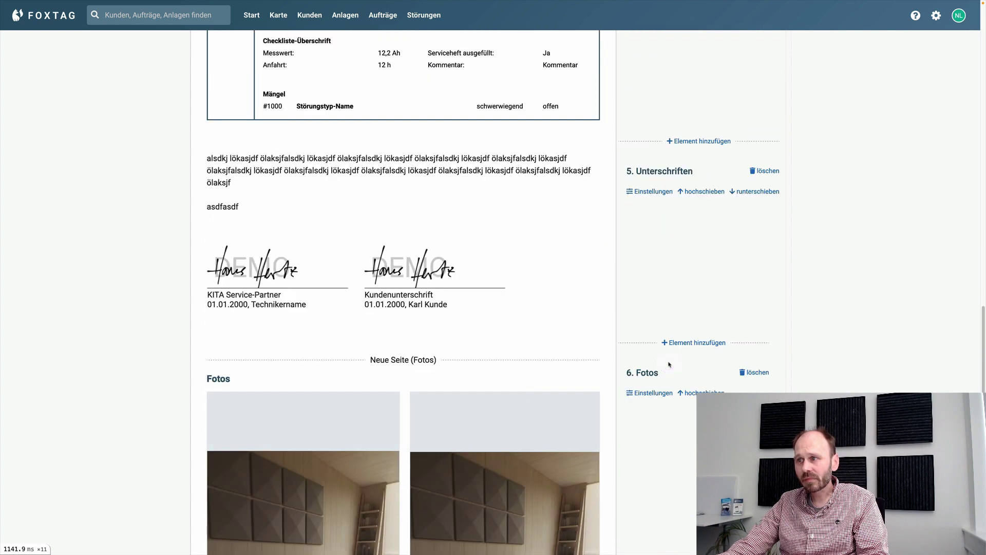
scroll(669, 364, "up", 7)
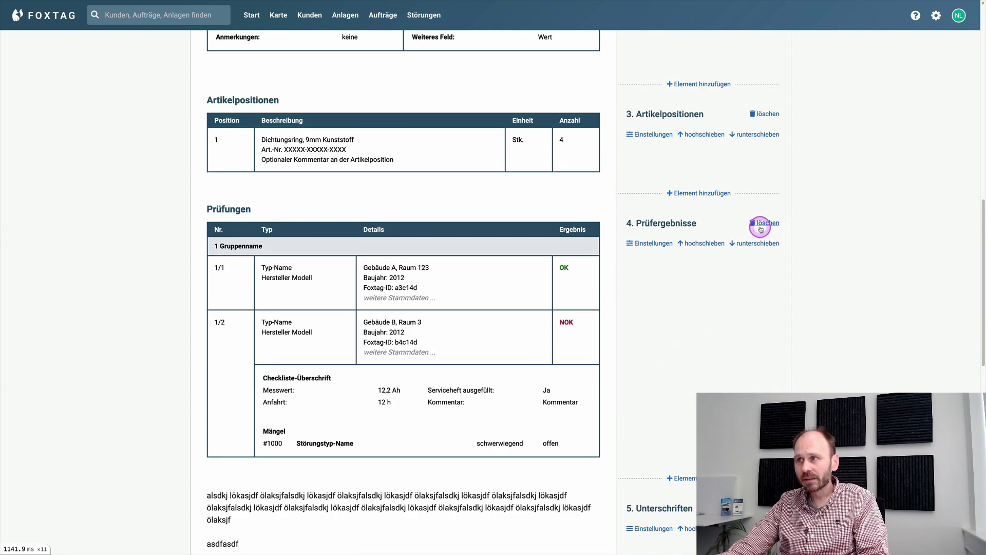
left_click(764, 225)
scroll(723, 293, "up", 2)
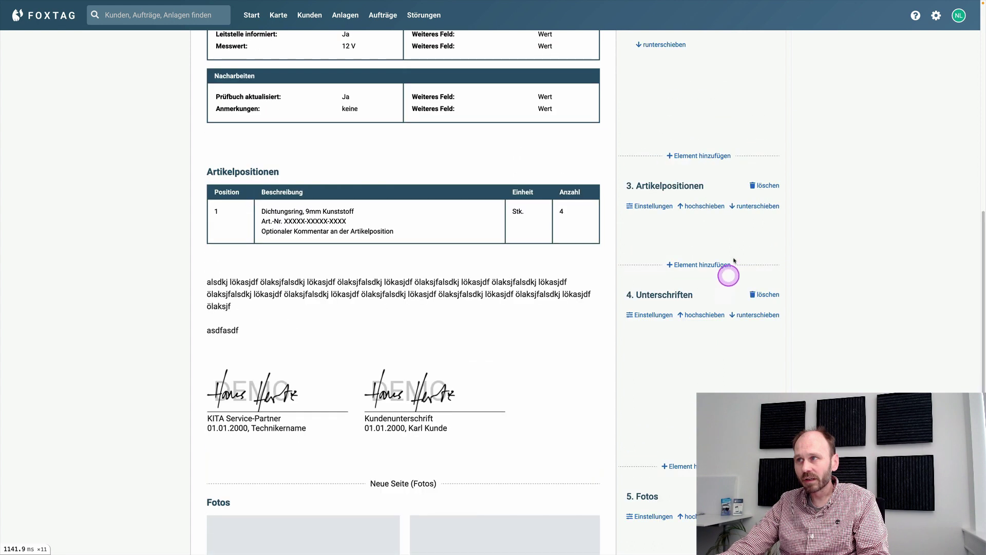
left_click(763, 186)
Step: Delete the Allgemeine Checklisten, Unterschriften and Fotos elements, leaving only Kopfbereich and Fußzeile in the layout
scroll(750, 213, "up", 3)
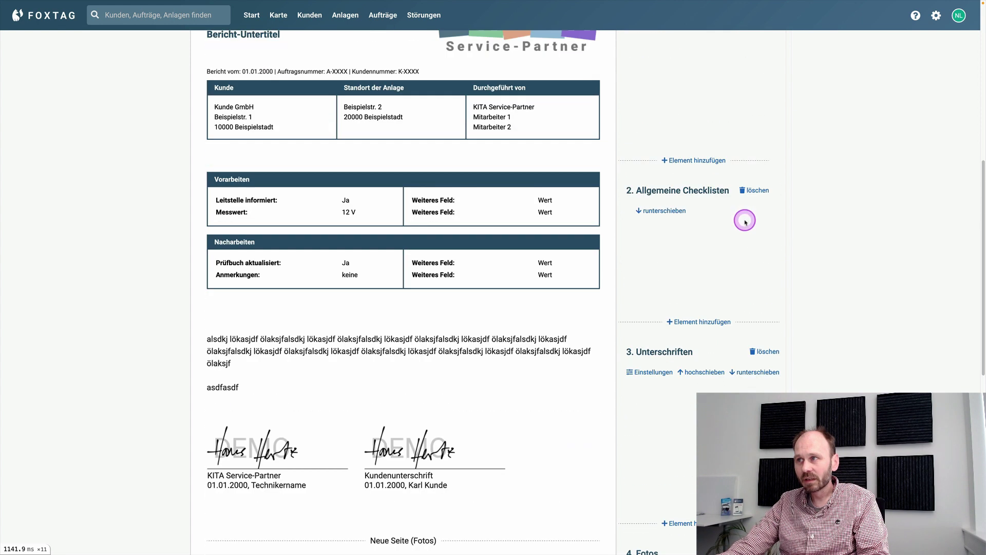
left_click(756, 191)
scroll(740, 233, "up", 2)
scroll(694, 374, "down", 2)
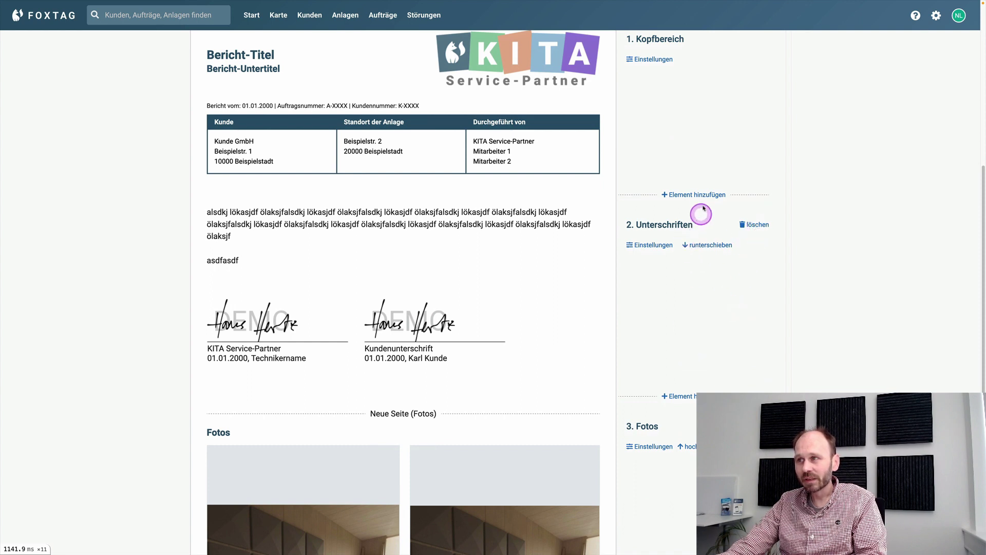
left_click(753, 225)
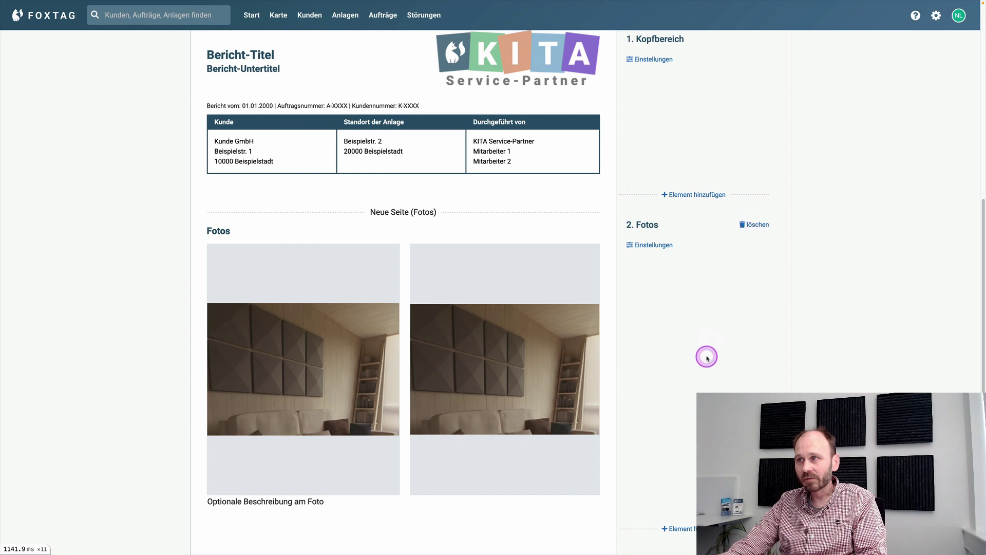
left_click(754, 224)
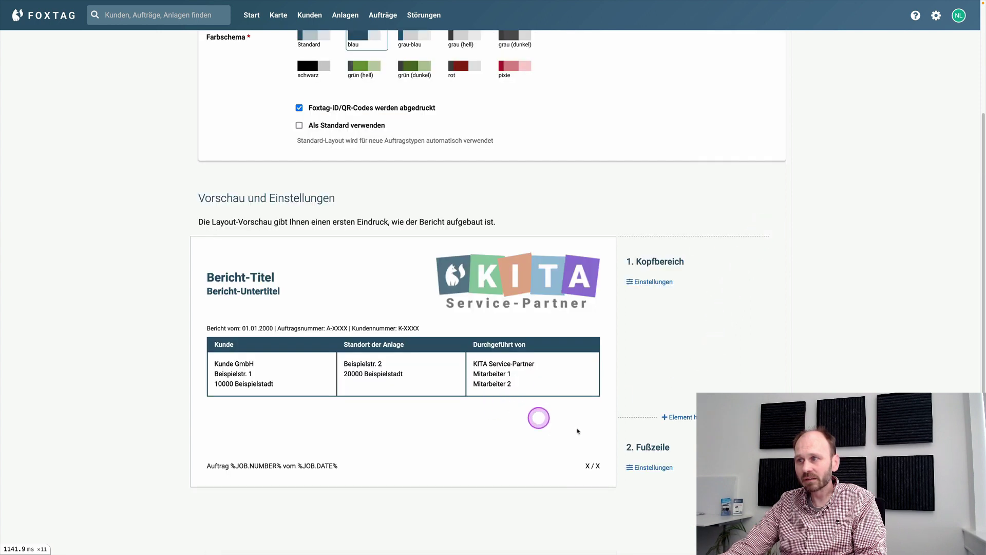
Step: Add a Prüfergebnisse element between the Kopfbereich and the Fußzeile
left_click(696, 417)
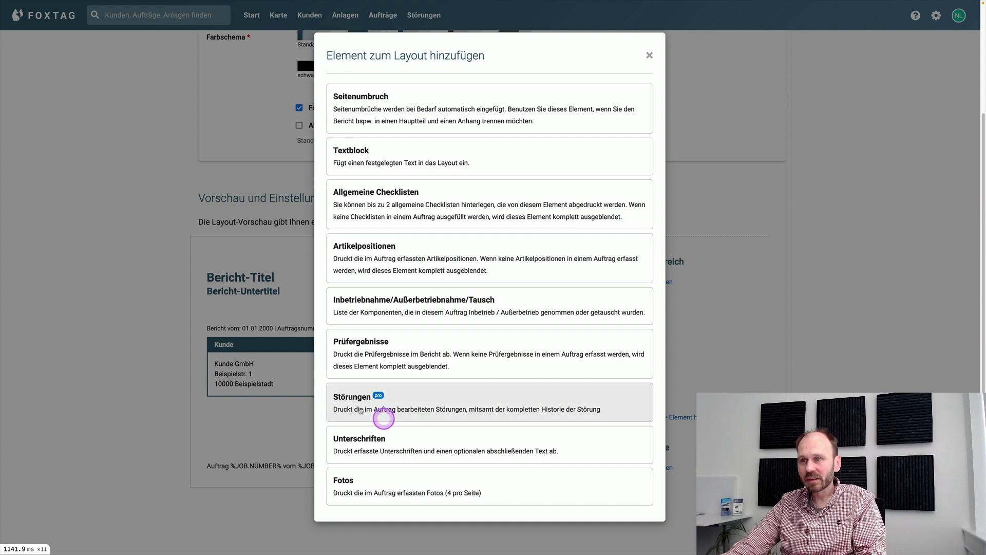
left_click(362, 344)
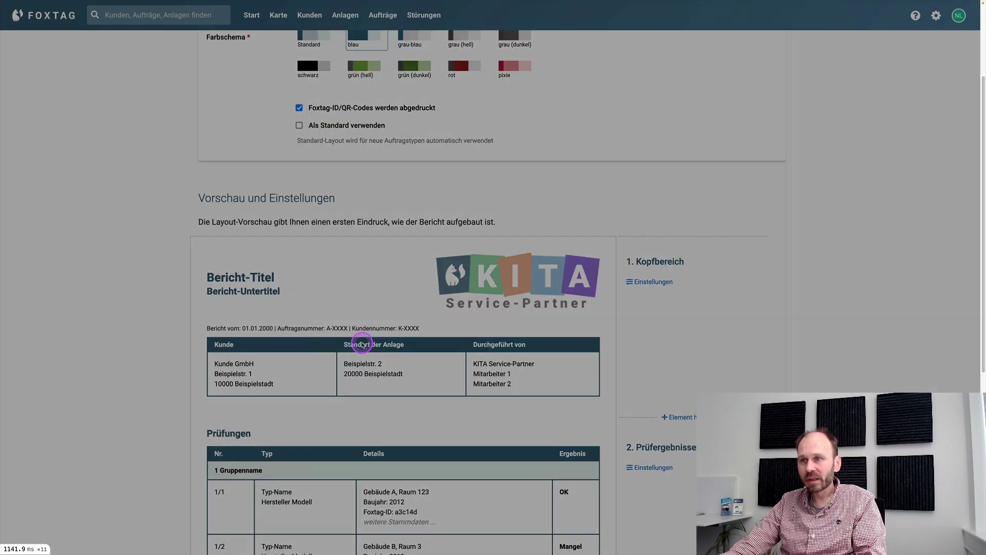
scroll(411, 398, "down", 5)
scroll(411, 398, "down", 3)
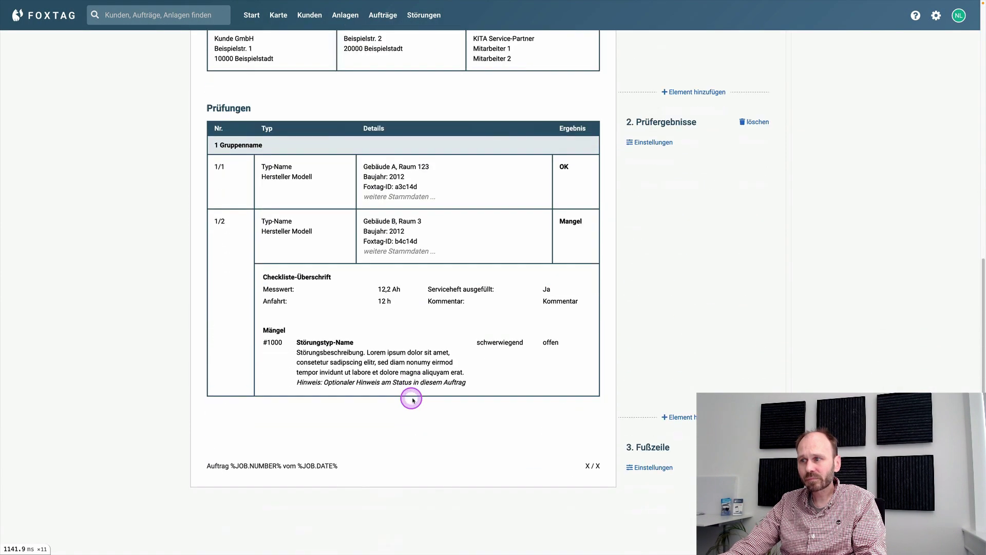
Step: Add an Artikelpositionen element between the Prüfergebnisse element and the Fußzeile
left_click(693, 417)
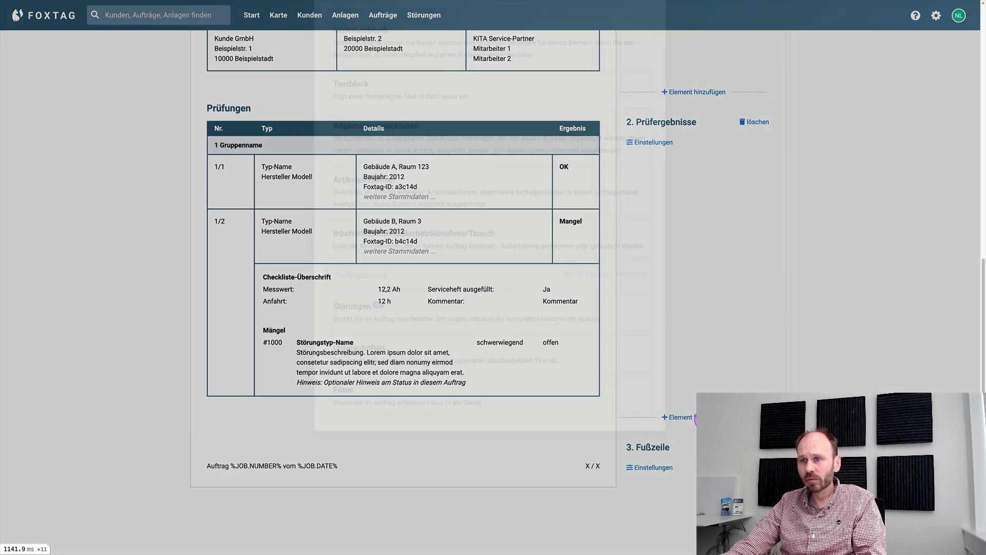
left_click(381, 265)
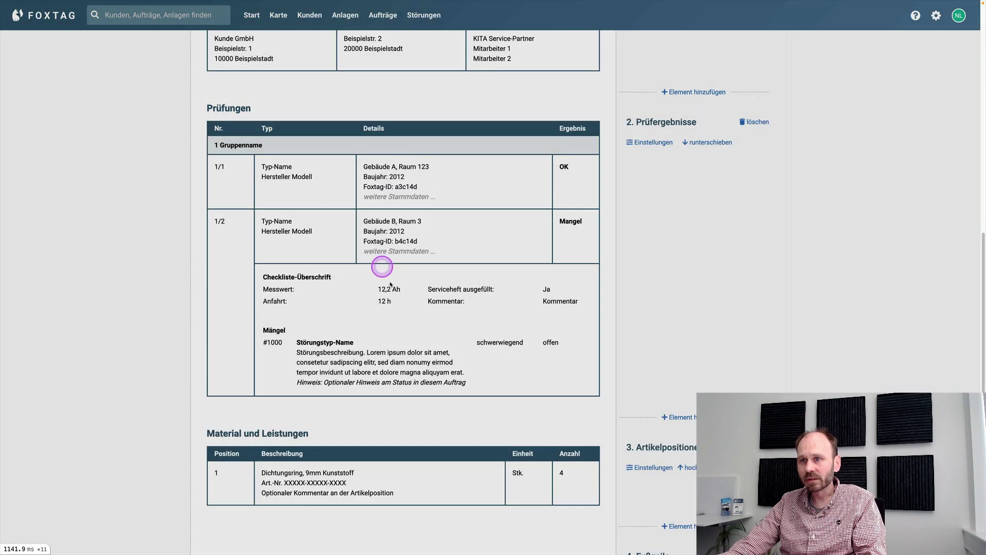
scroll(427, 356, "down", 2)
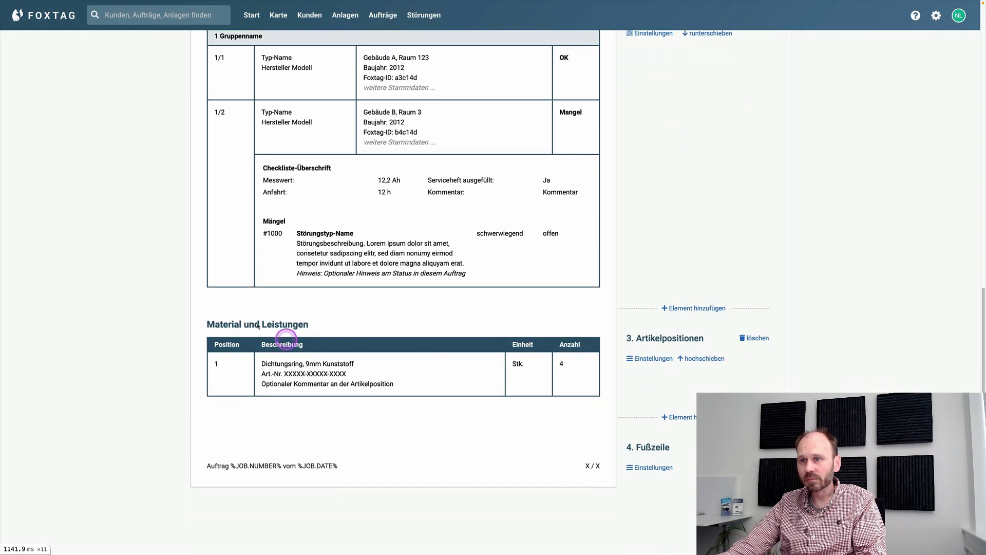
scroll(353, 370, "up", 2)
scroll(406, 440, "down", 2)
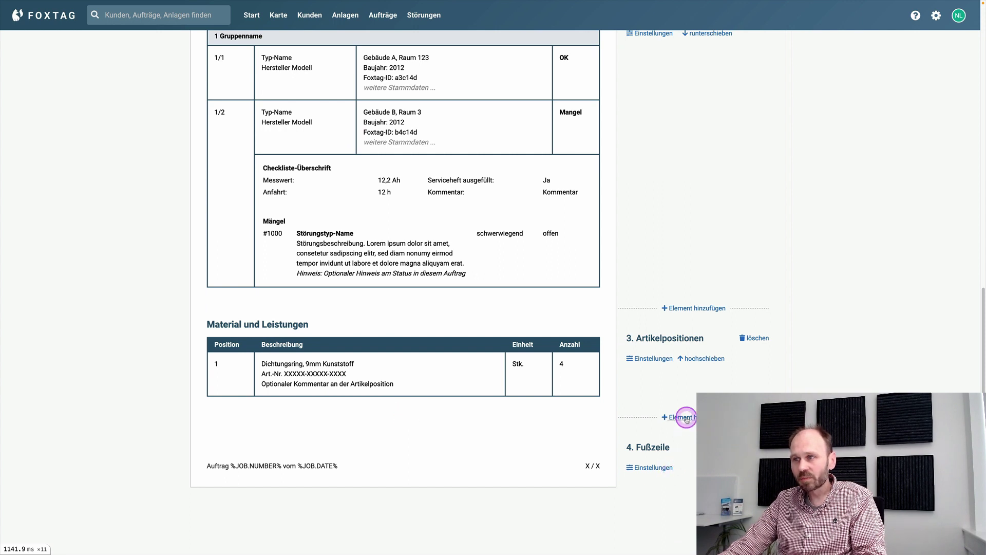
Step: Add a Textblock element between the Prüfergebnisse and Artikelpositionen elements
left_click(697, 309)
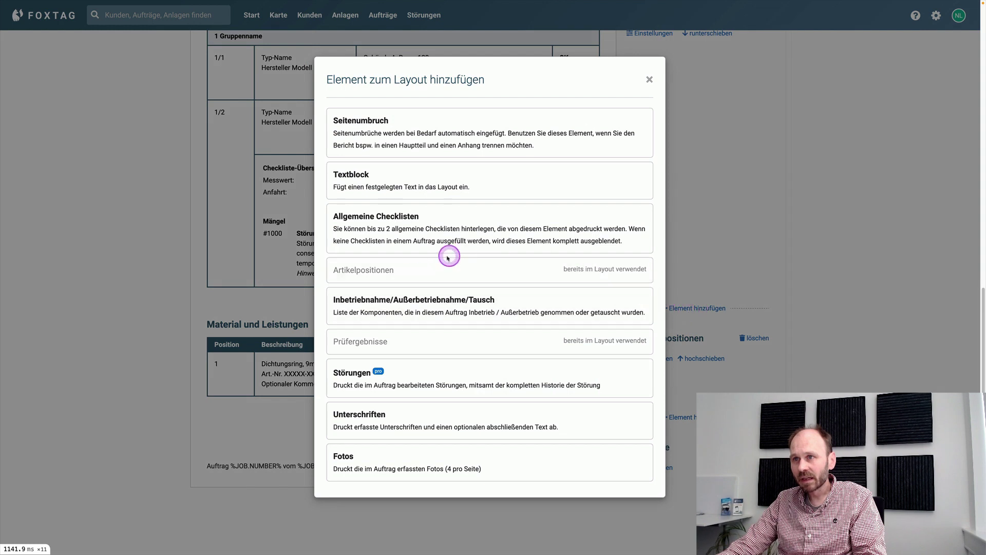
left_click(352, 175)
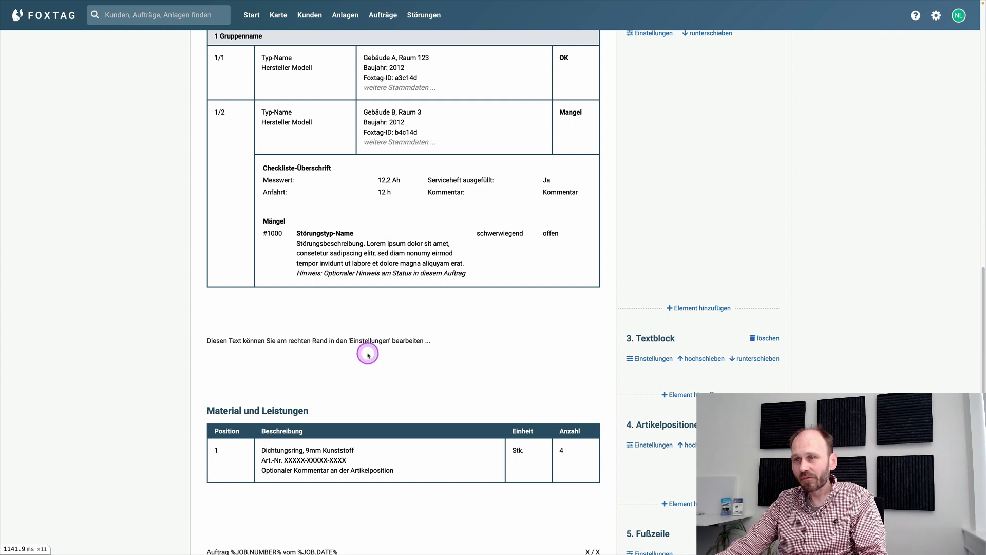
Step: Extend the Textblock's text by repeating its placeholder sentence over several lines, and return to the preview
left_click(650, 363)
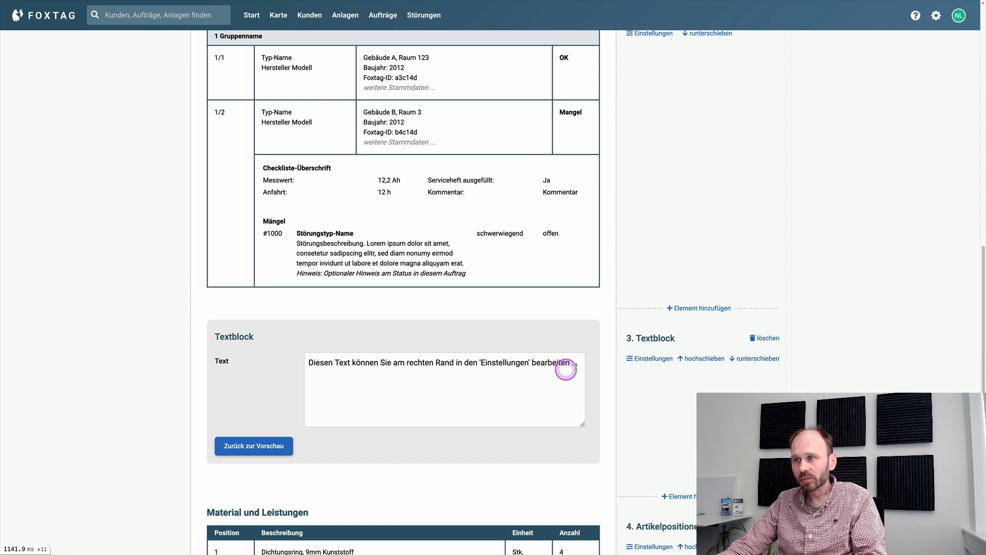
left_click_drag(577, 365, 181, 357)
key("ctrl+c")
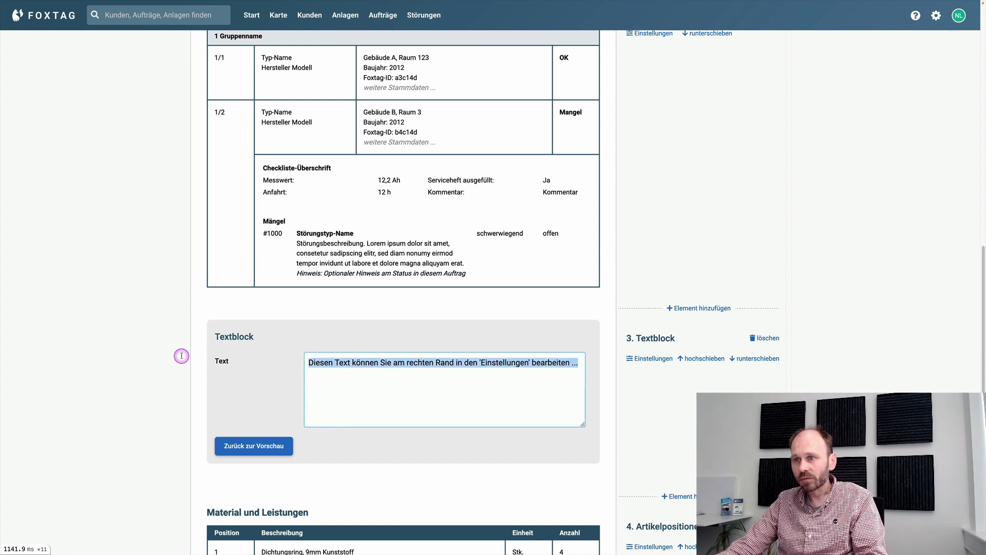
left_click(361, 386)
key("ctrl+v")
key("Return")
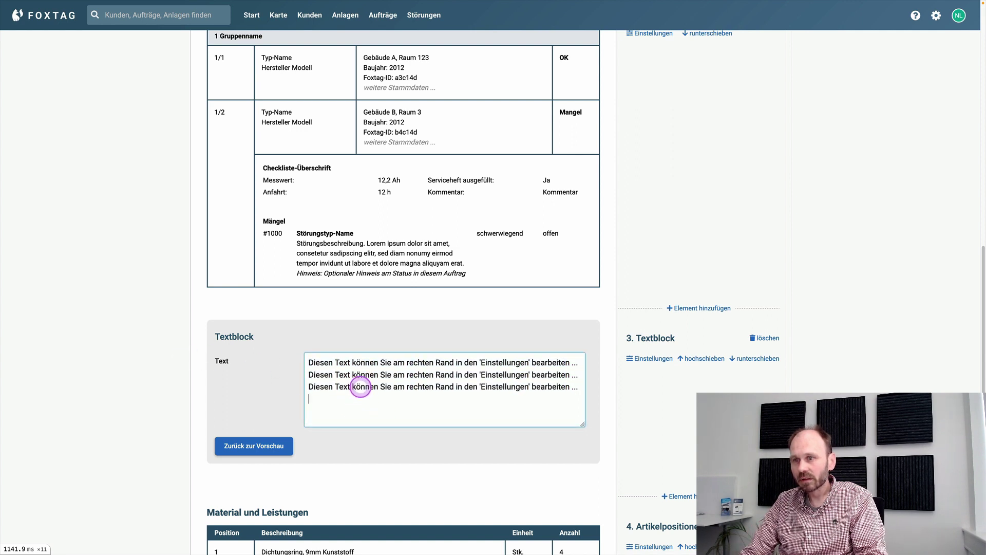
key("ctrl+v")
key("Return")
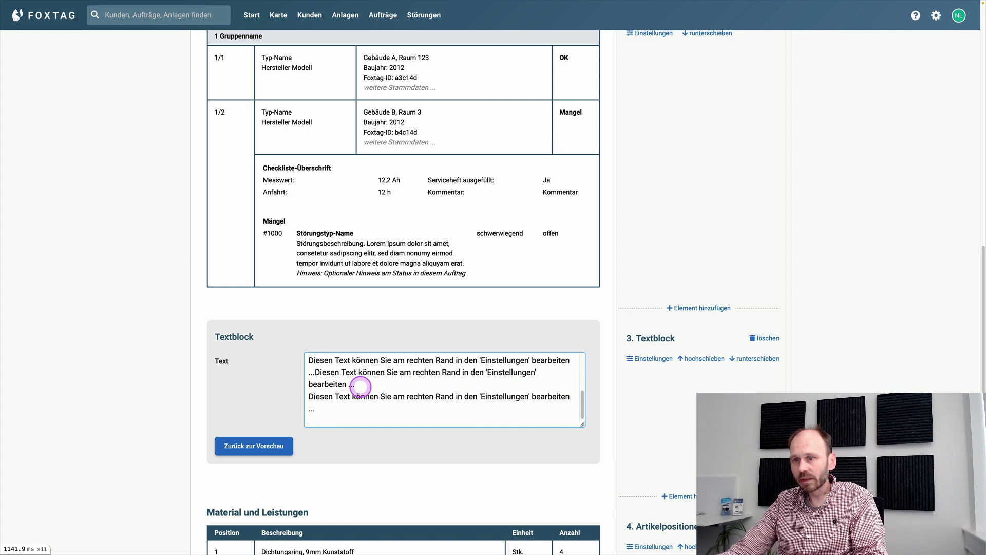
left_click(255, 441)
left_click(354, 396)
left_click(314, 348)
left_click(325, 392)
left_click(339, 427)
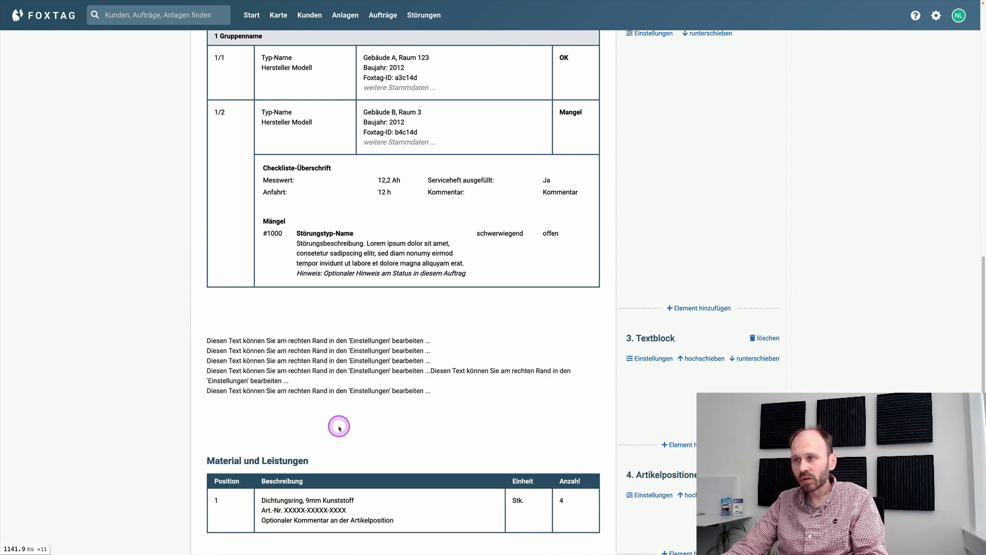
Step: Move the Textblock element below the Artikelpositionen element
scroll(339, 427, "down", 1)
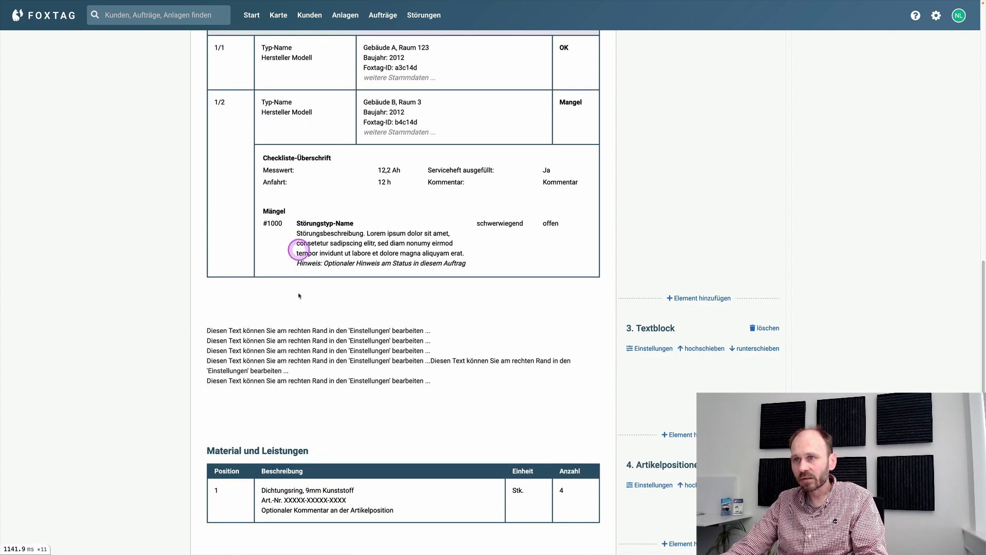
scroll(388, 404, "down", 2)
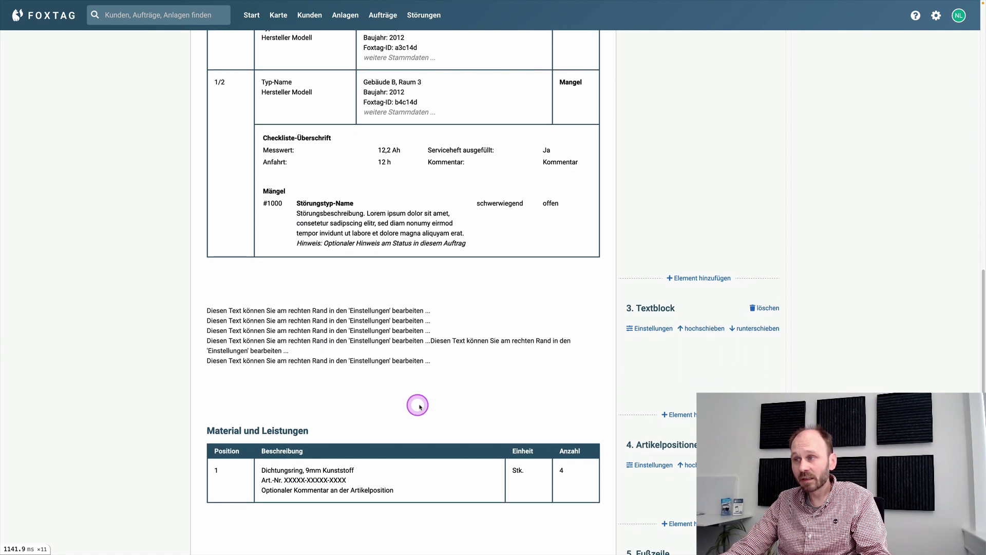
scroll(390, 373, "down", 4)
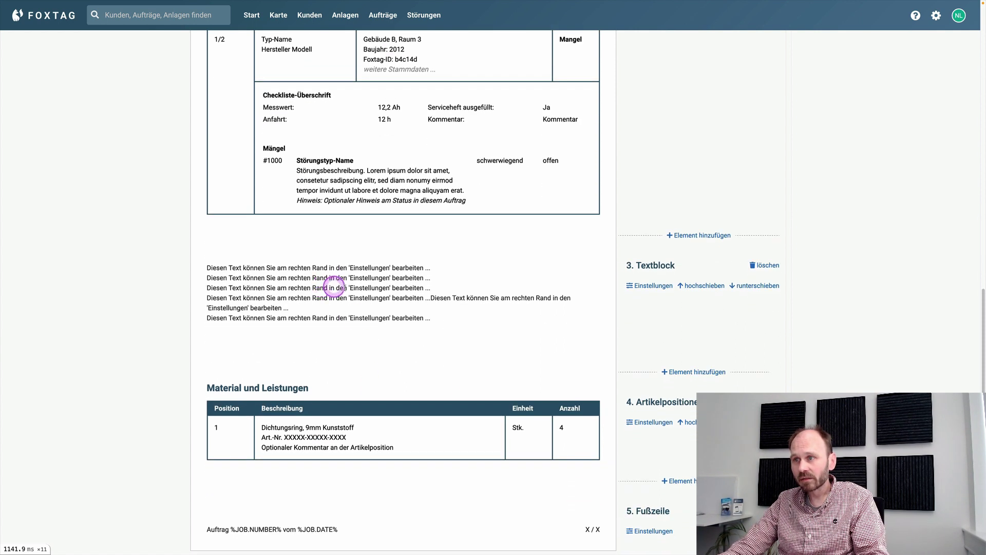
left_click(746, 287)
scroll(568, 388, "down", 2)
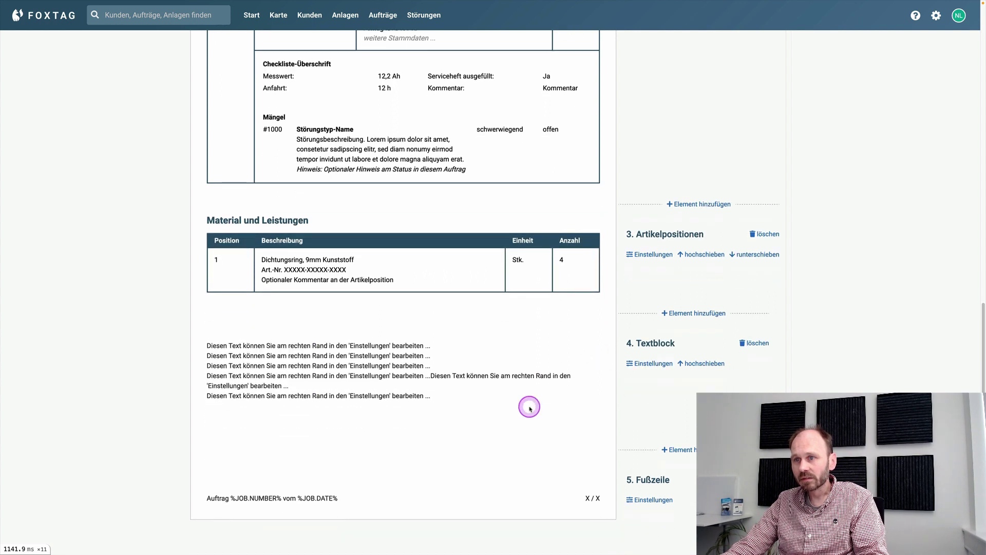
scroll(478, 397, "down", 1)
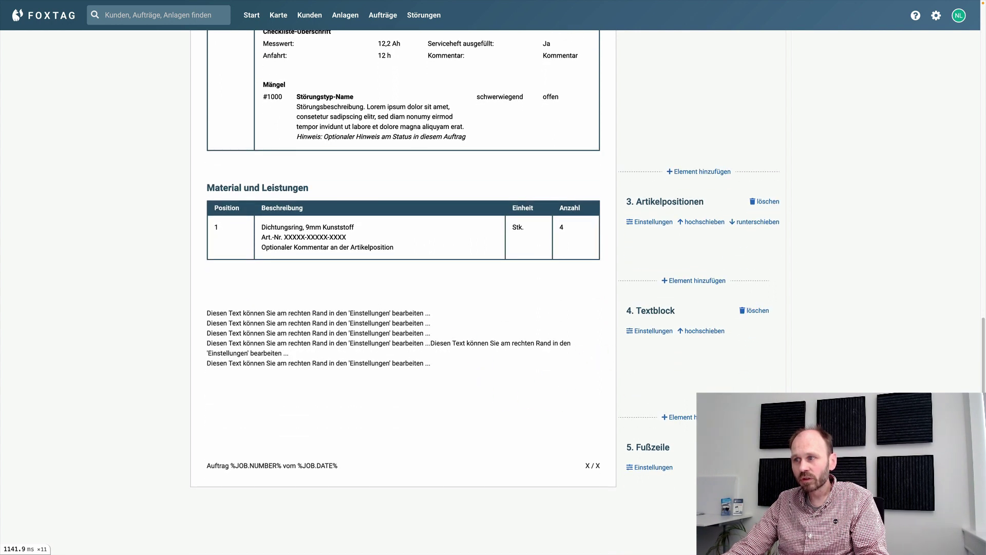
Step: Add an Unterschriften element between the Textblock and the Fußzeile
left_click(660, 417)
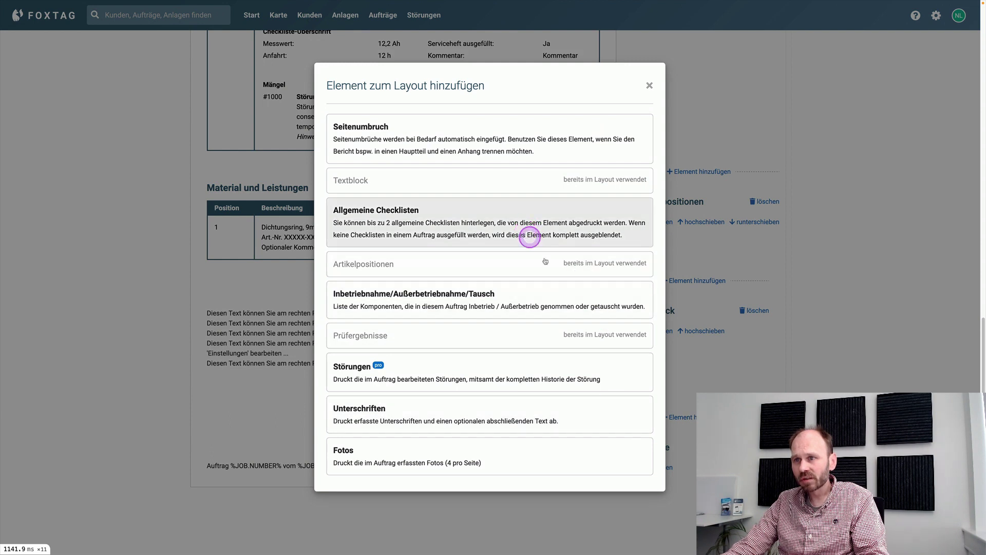
left_click(365, 414)
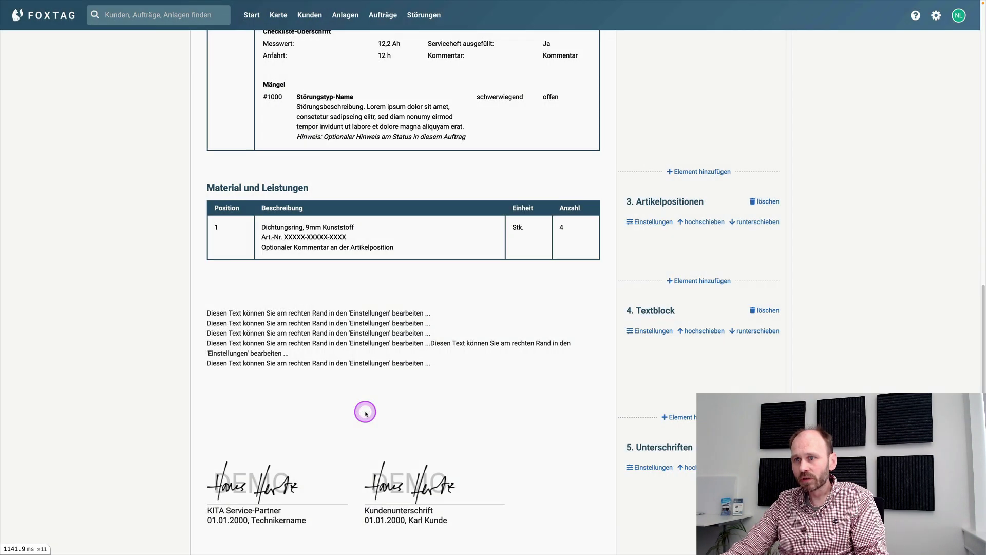
scroll(399, 416, "down", 3)
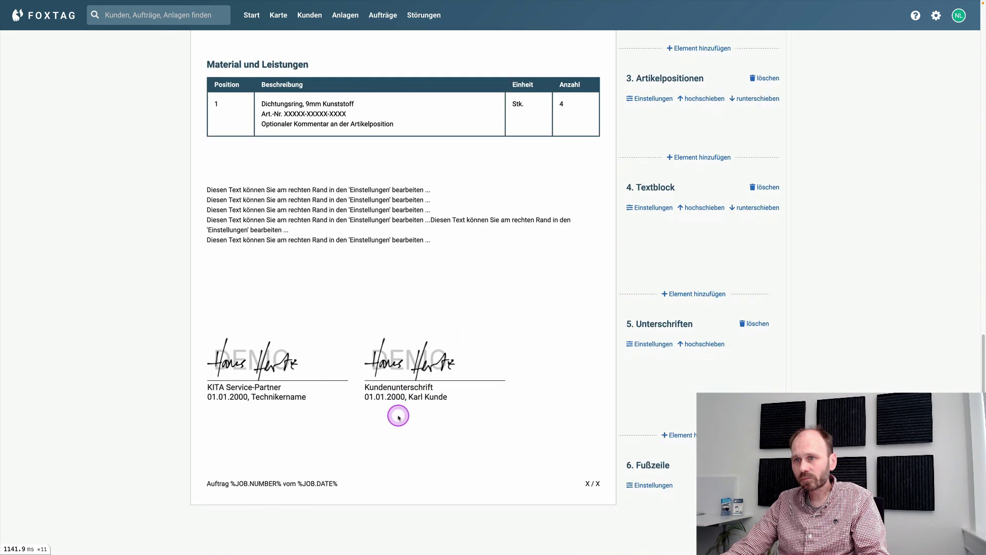
scroll(399, 418, "down", 1)
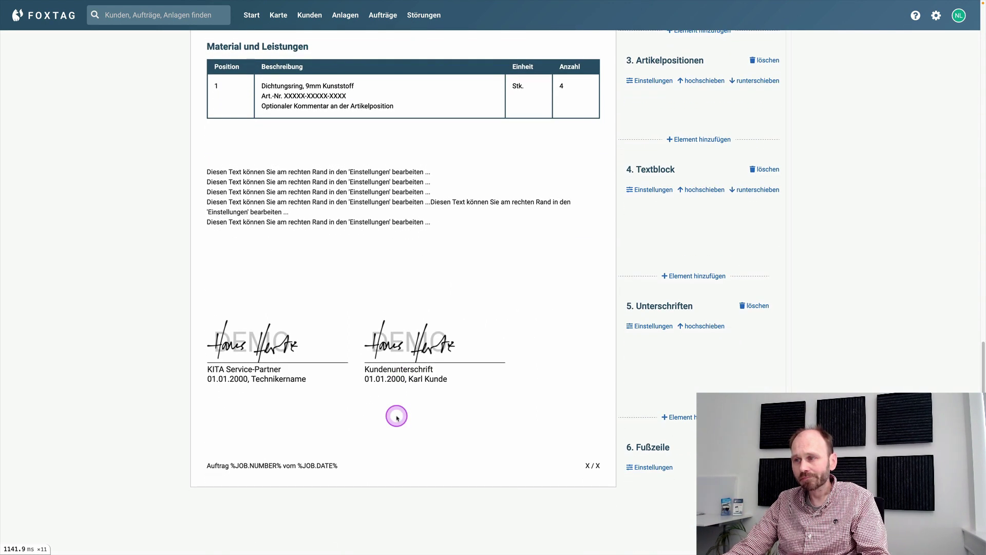
Step: Save the rebuilt Testlayout report layout
scroll(397, 417, "up", 15)
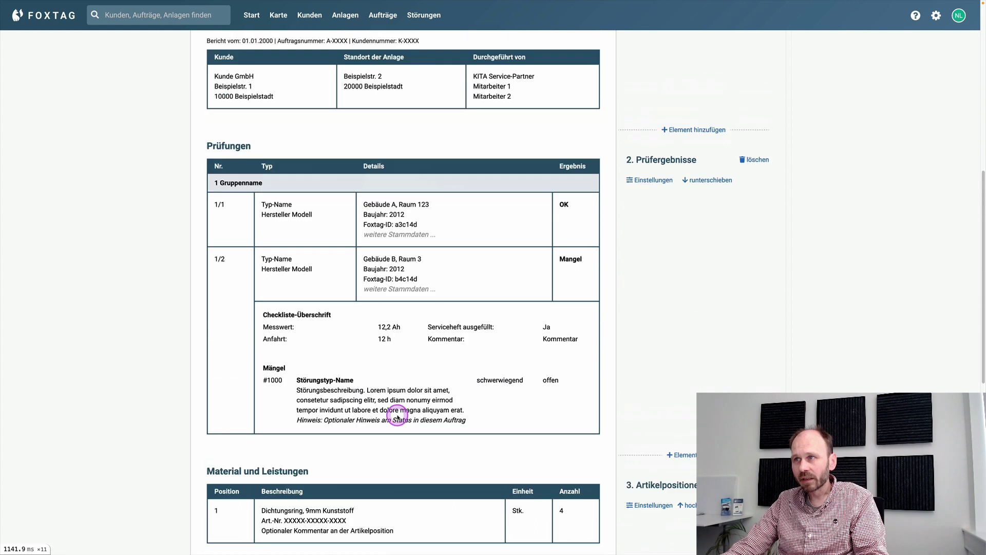
scroll(397, 415, "up", 6)
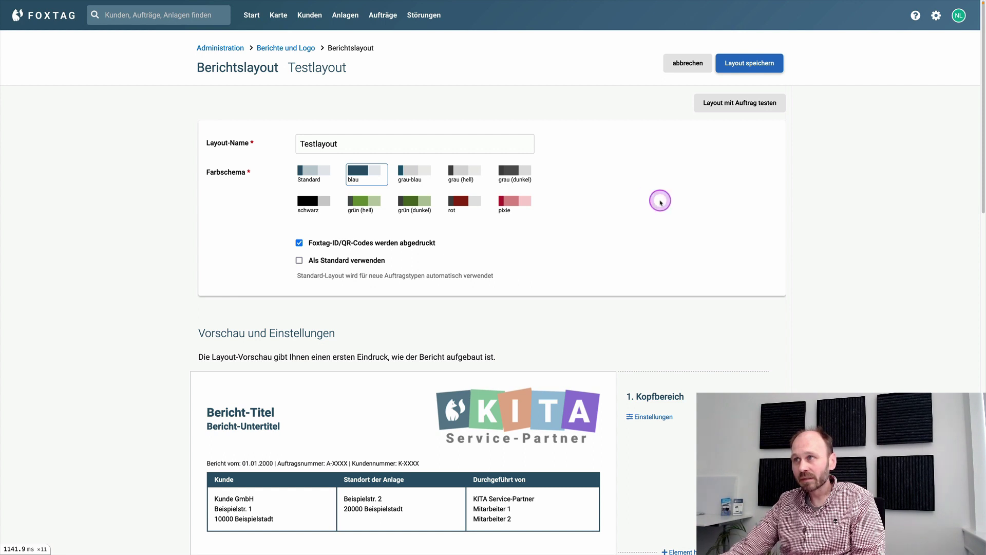
left_click(762, 66)
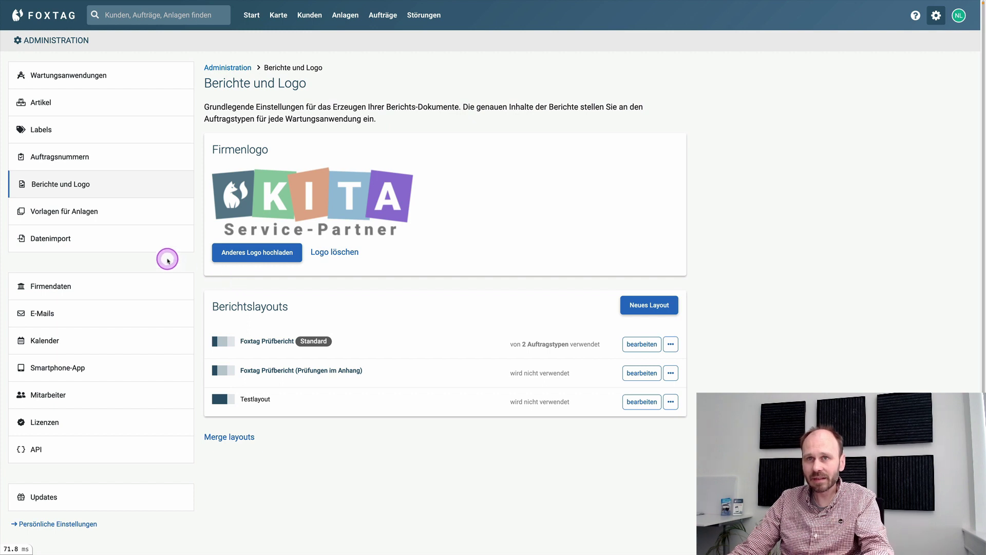
Step: Open the order types and report settings of the Feuerlöscher maintenance application
left_click(65, 78)
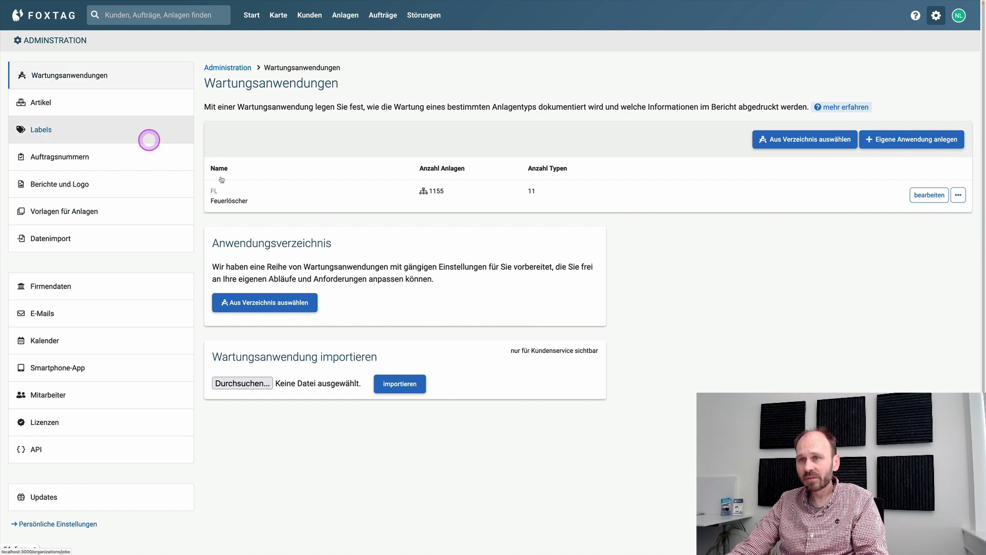
left_click(230, 204)
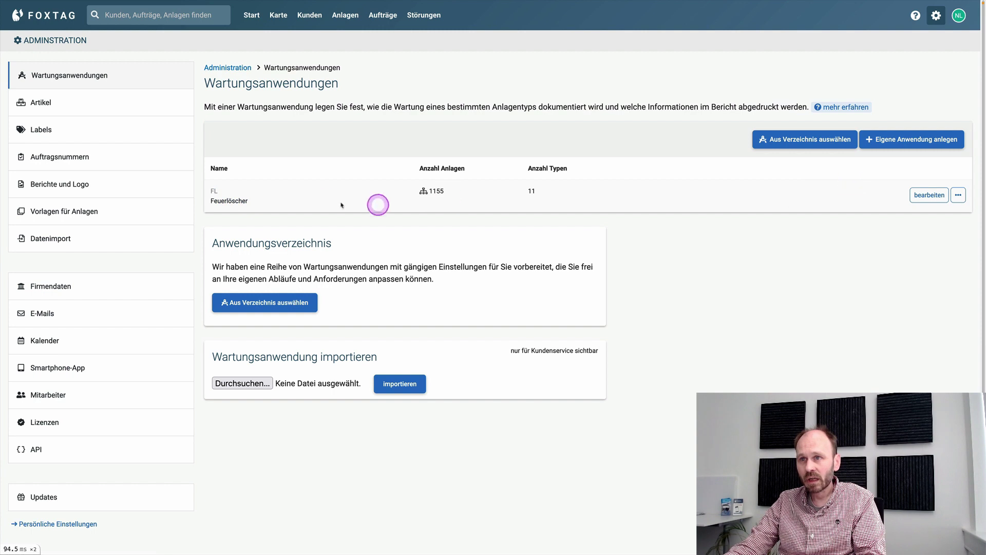
left_click(237, 202)
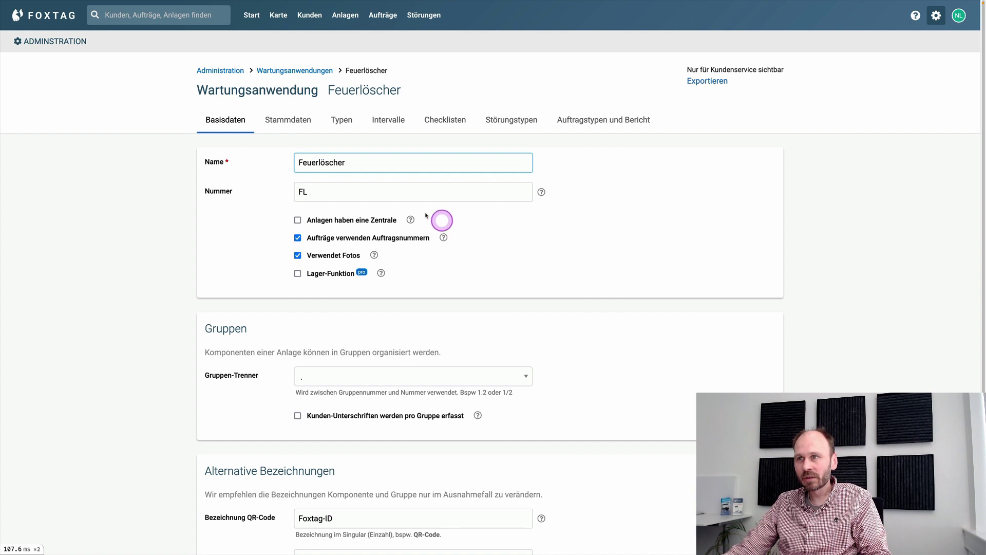
left_click(593, 120)
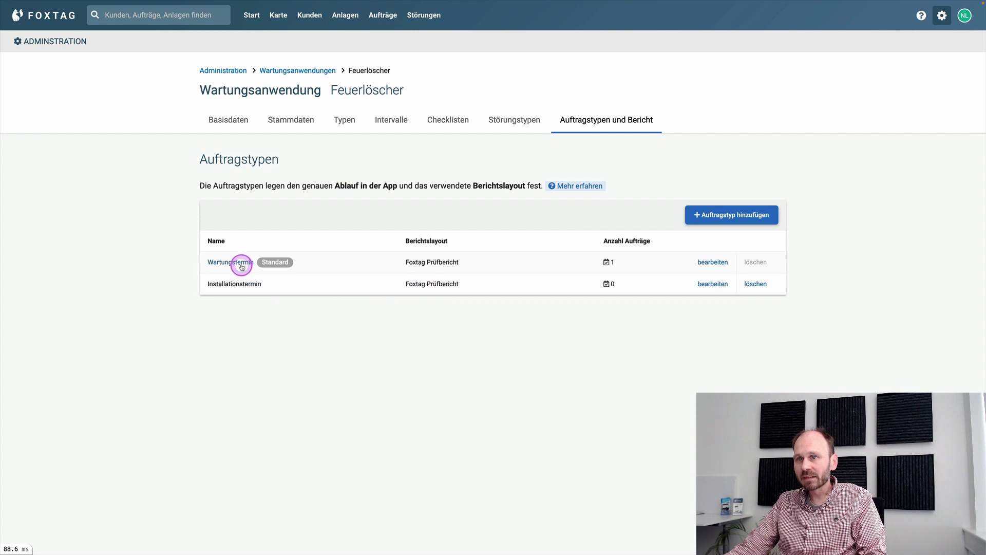
Step: Set the Berichtslayout of the Wartungstermin order type to Testlayout in its report settings
left_click(719, 263)
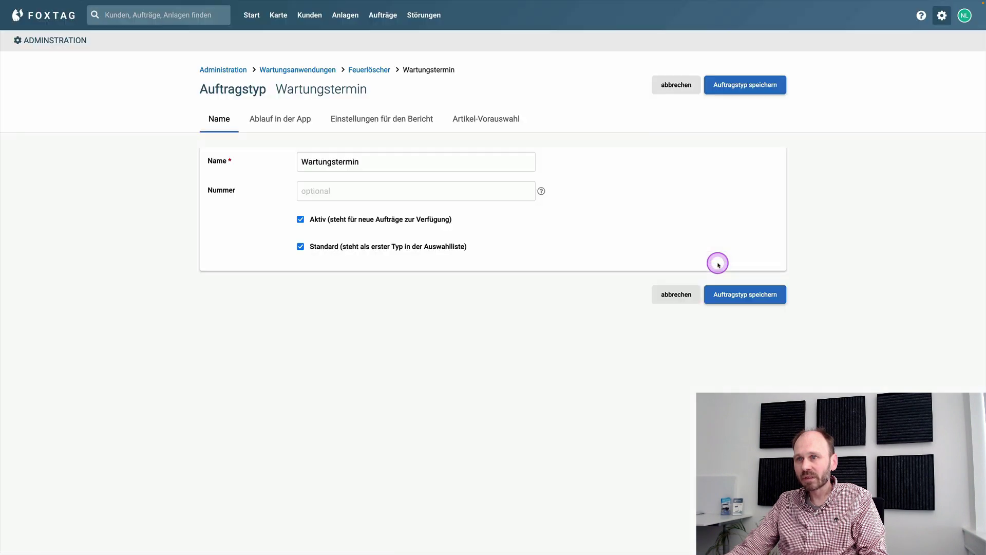
left_click(371, 125)
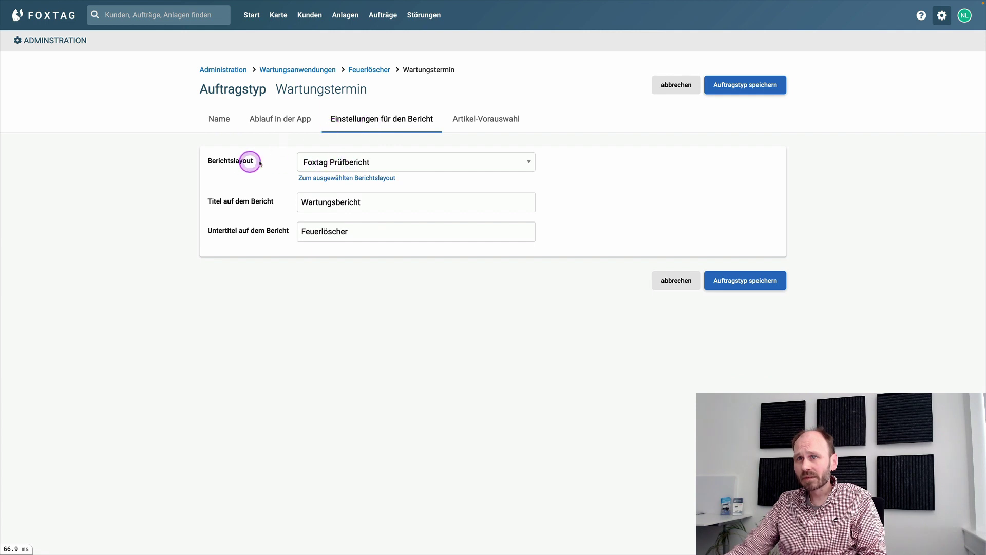
left_click(404, 163)
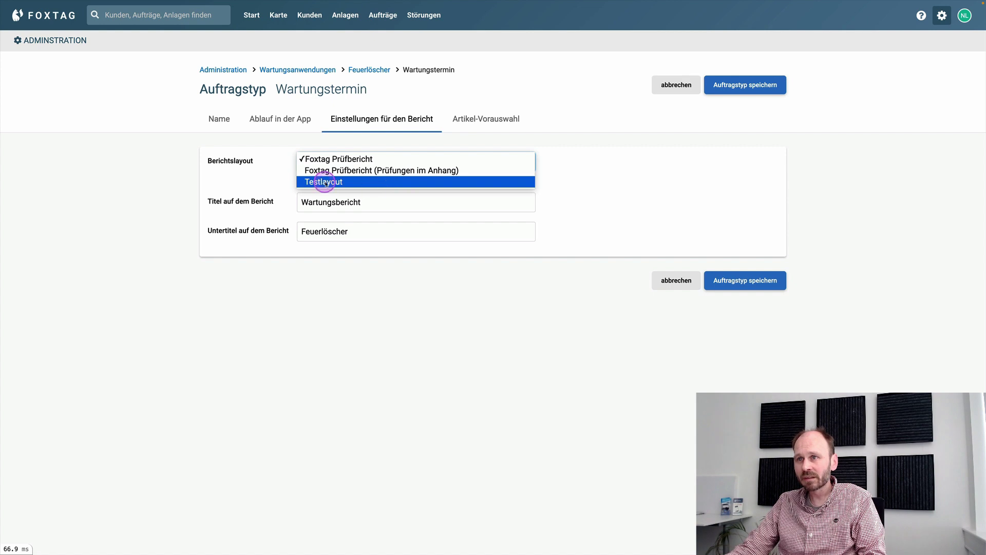
left_click(352, 185)
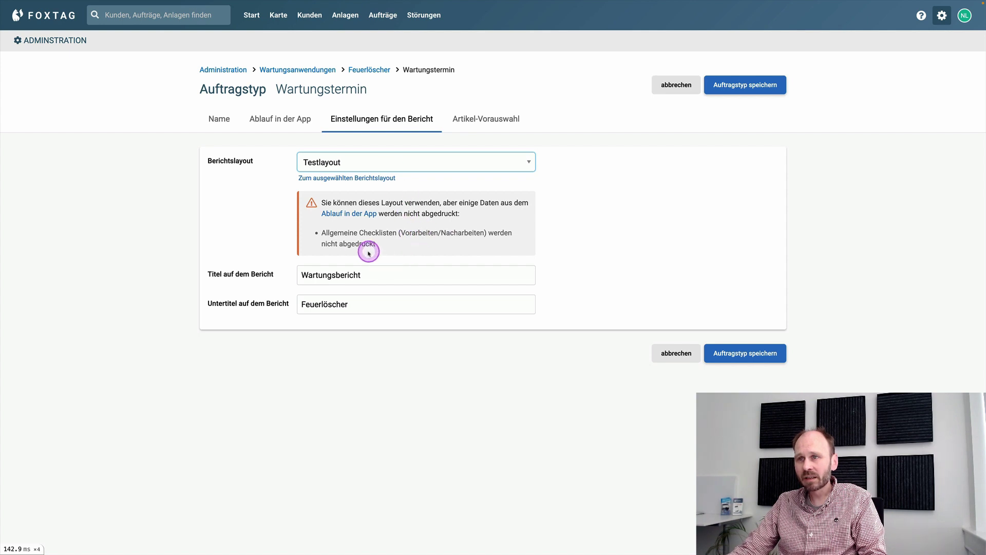
left_click(423, 251)
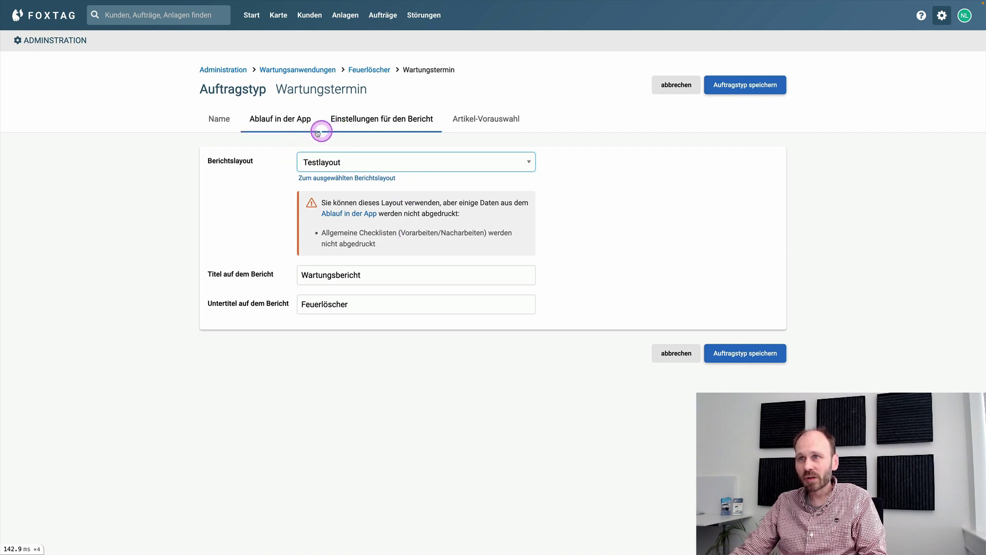
Step: Check the general checklists in Wartungstermin's app workflow, return to its report settings and save the order type
left_click(277, 125)
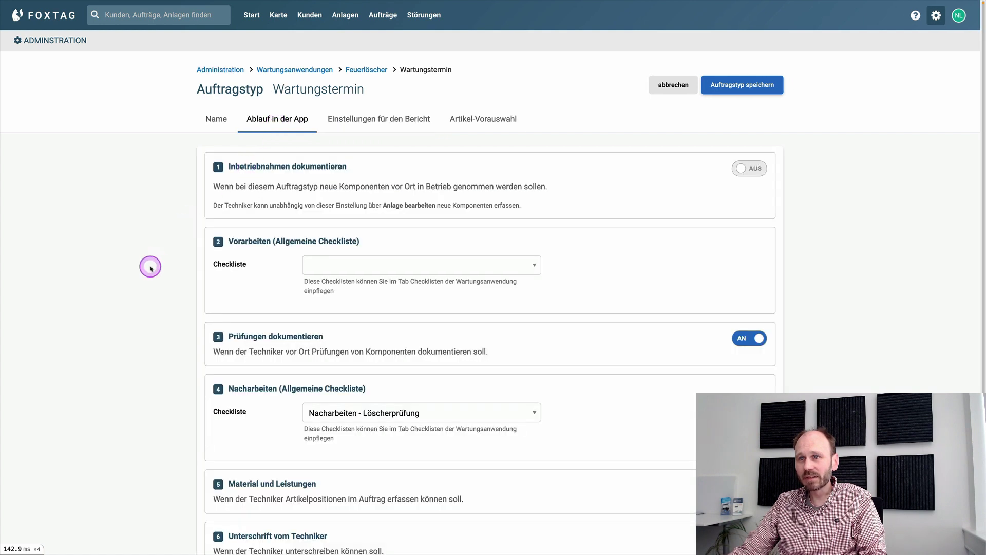
scroll(151, 267, "down", 2)
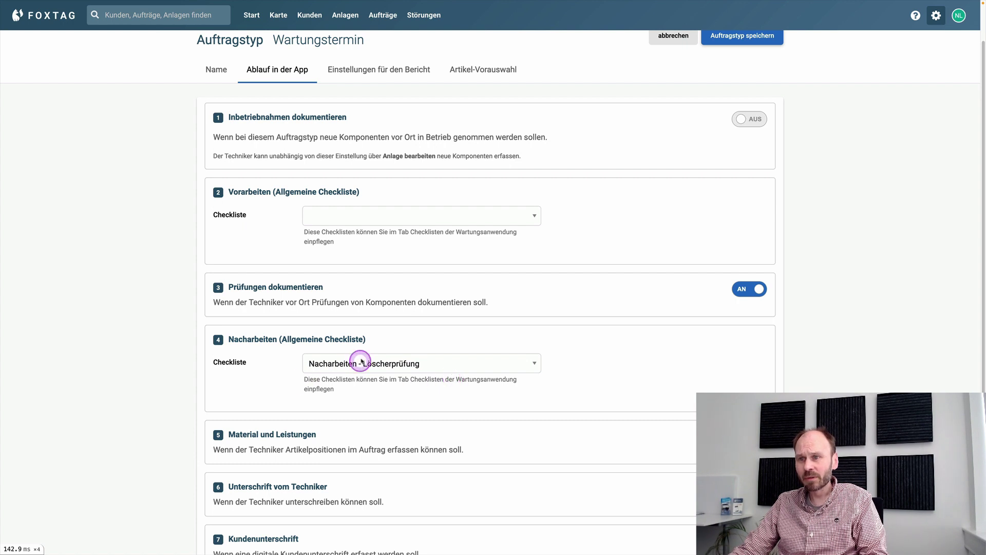
scroll(327, 339, "up", 1)
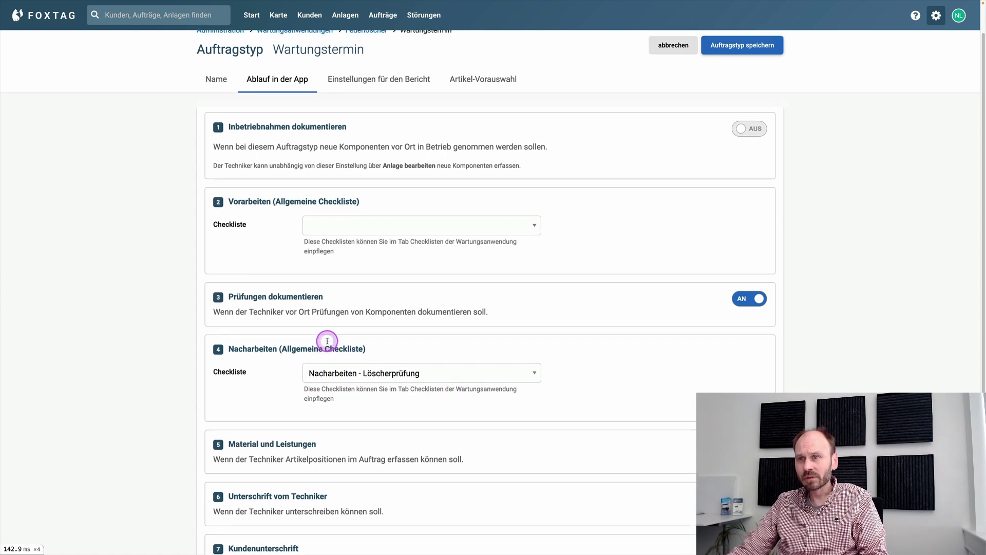
left_click(386, 119)
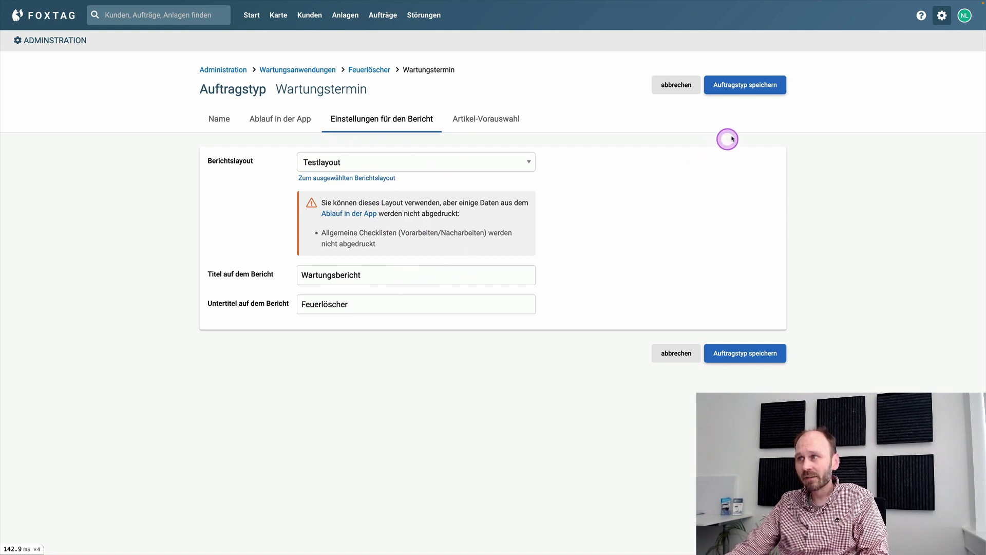
left_click(750, 87)
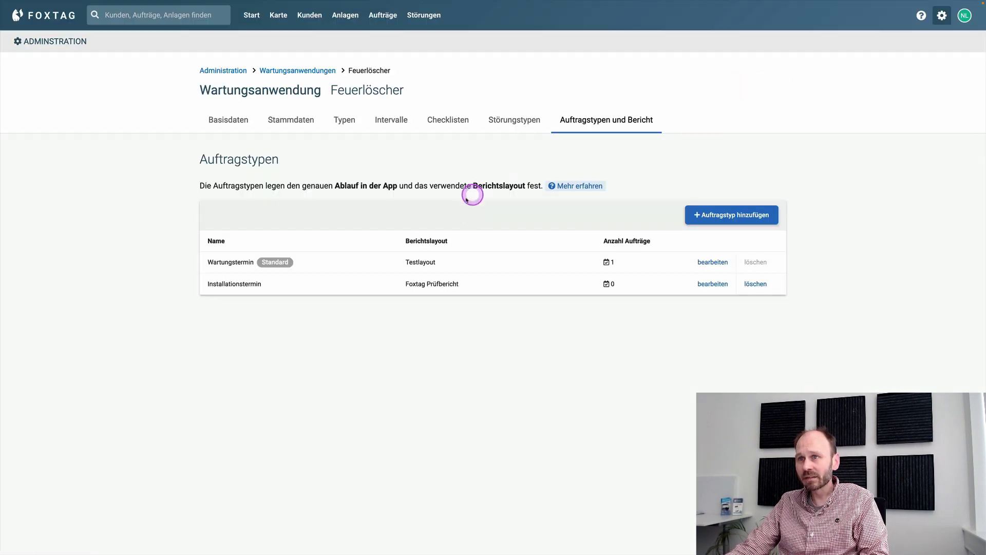